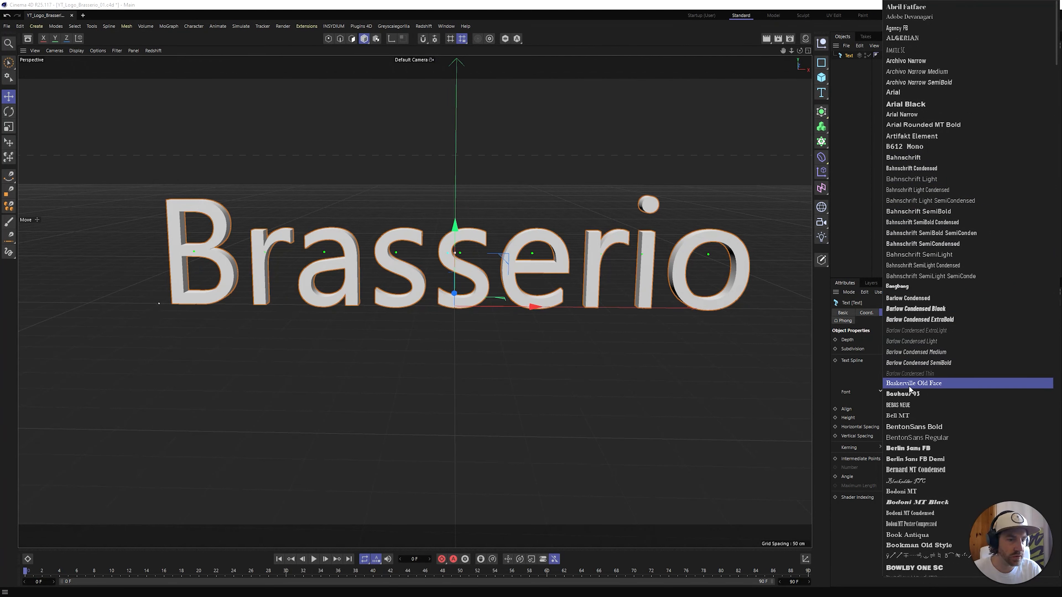
Set the Brasserio text's font to Bangbang in the Bold style
left_click(911, 287)
middle_click_drag(554, 388, 529, 366, "alt")
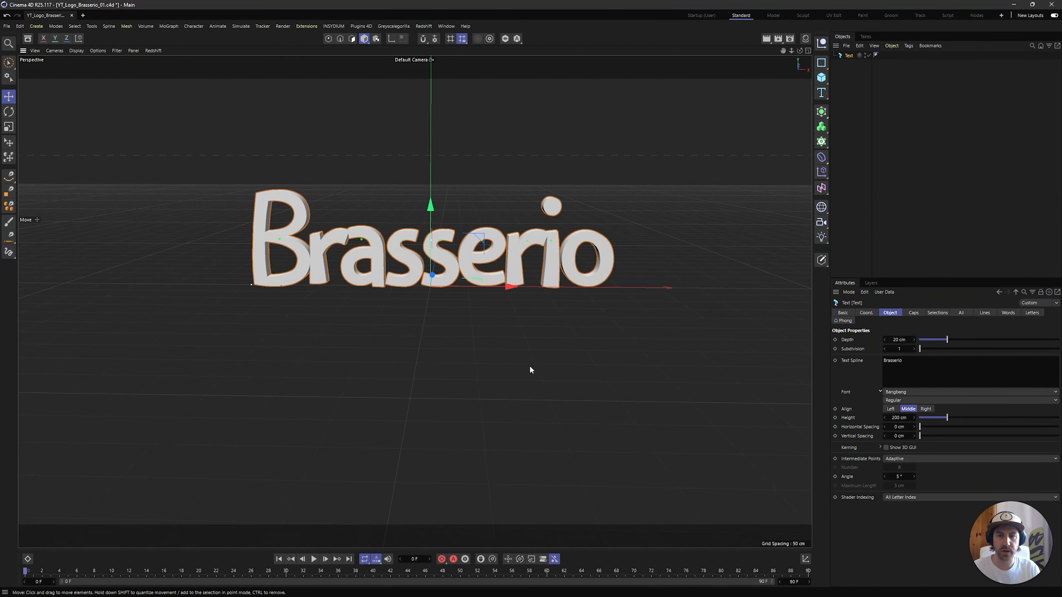
left_click_drag(530, 367, 533, 361, "alt")
left_click(928, 401)
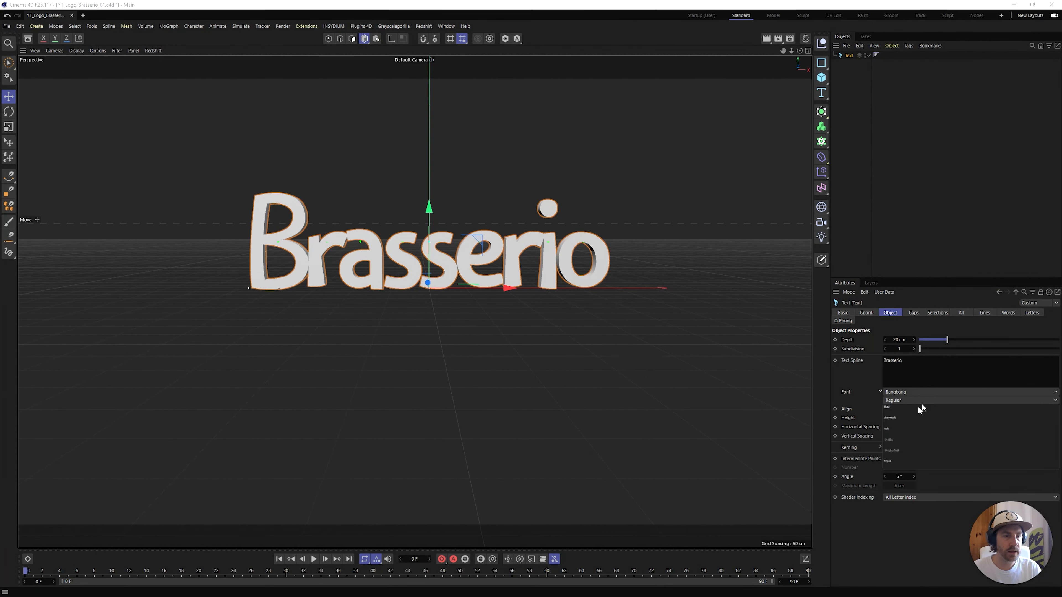
left_click(910, 412)
middle_click_drag(543, 353, 553, 389, "alt")
left_click_drag(553, 387, 553, 389, "alt")
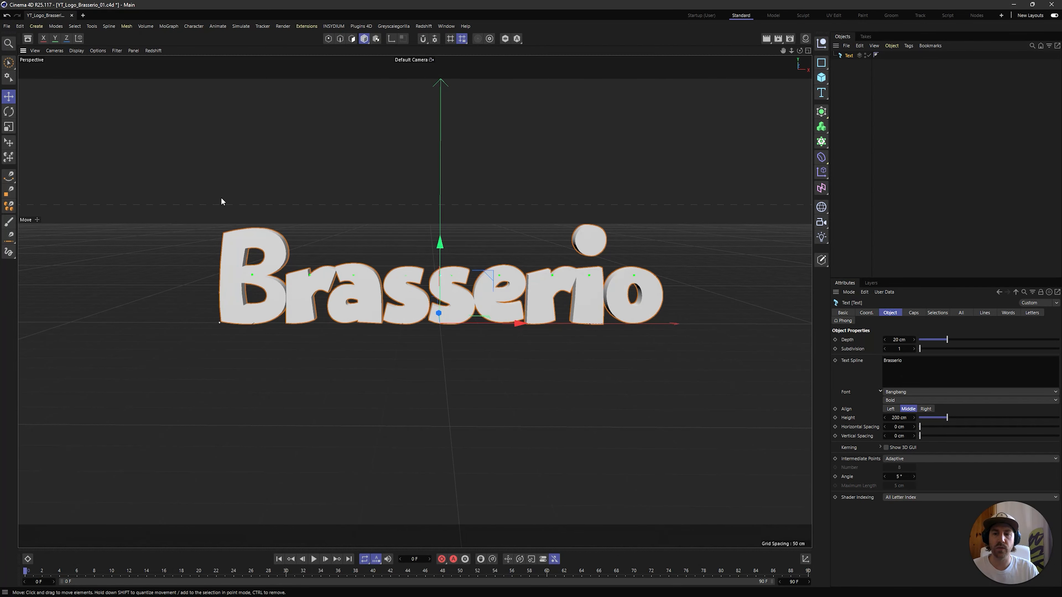
left_click(911, 140)
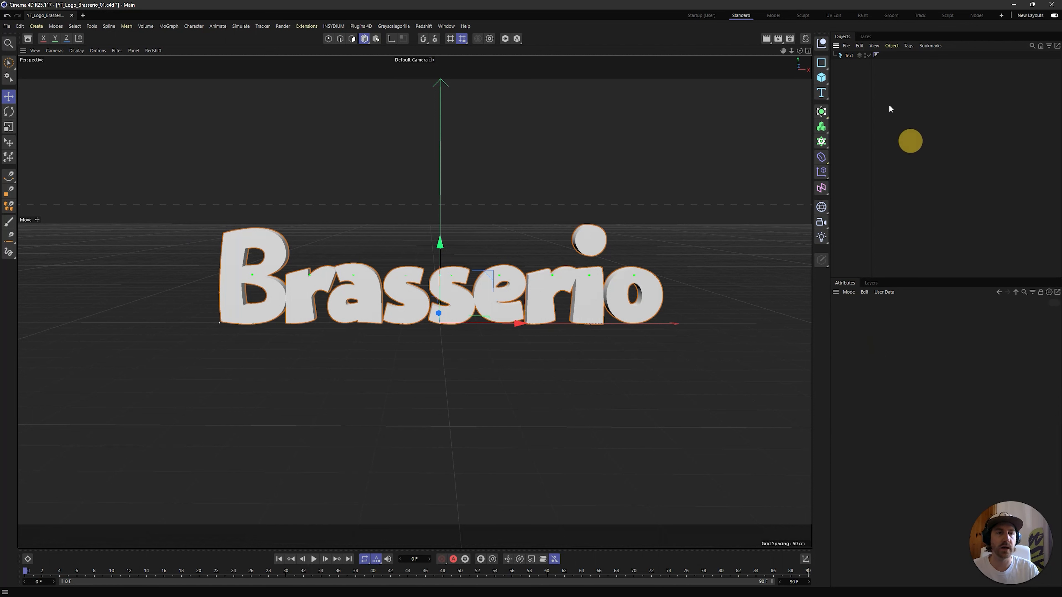
Duplicate the Brasserio text object and set the copy's font style to Outline
left_click(849, 56)
left_click(849, 90)
left_click(851, 64)
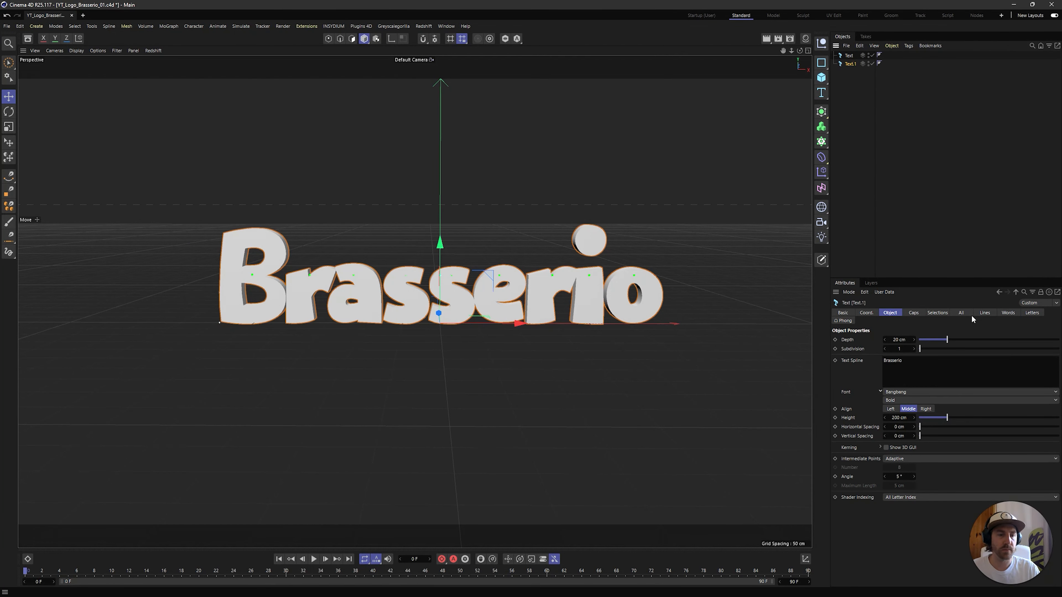
left_click(907, 400)
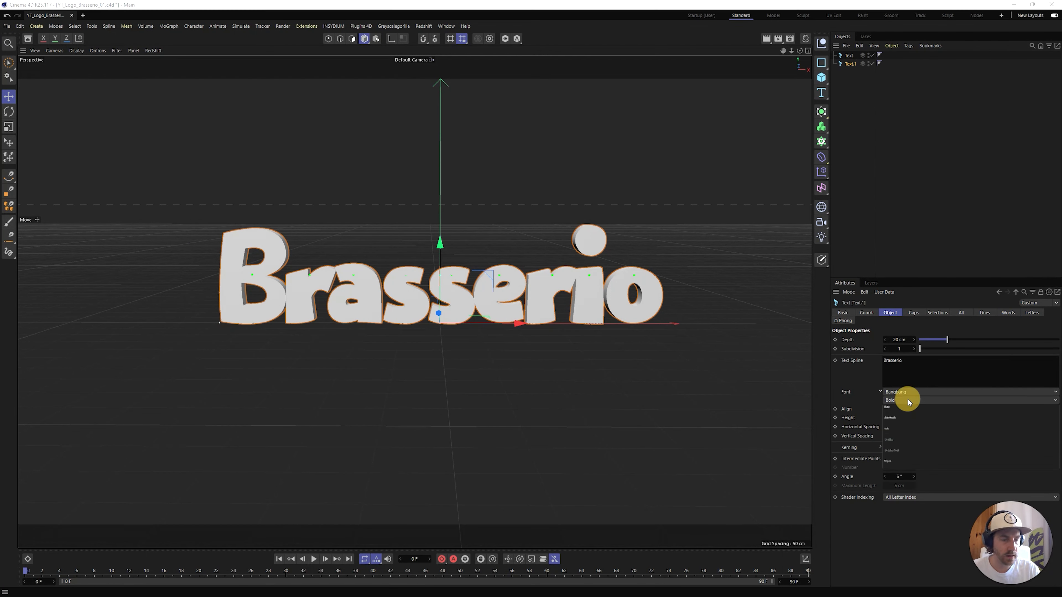
left_click(904, 445)
middle_click_drag(478, 371, 515, 377, "alt")
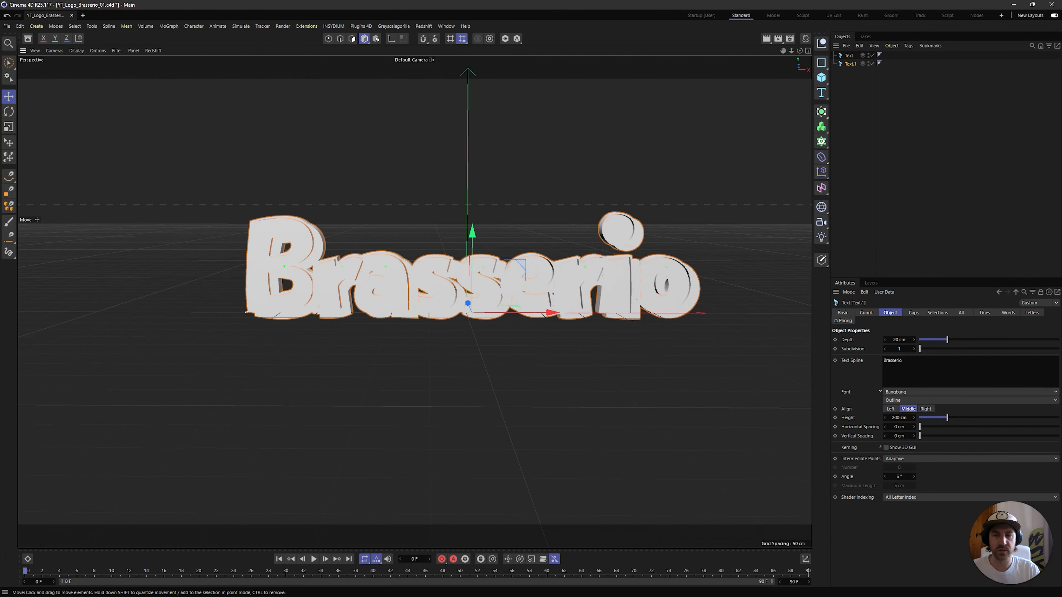
left_click(880, 157)
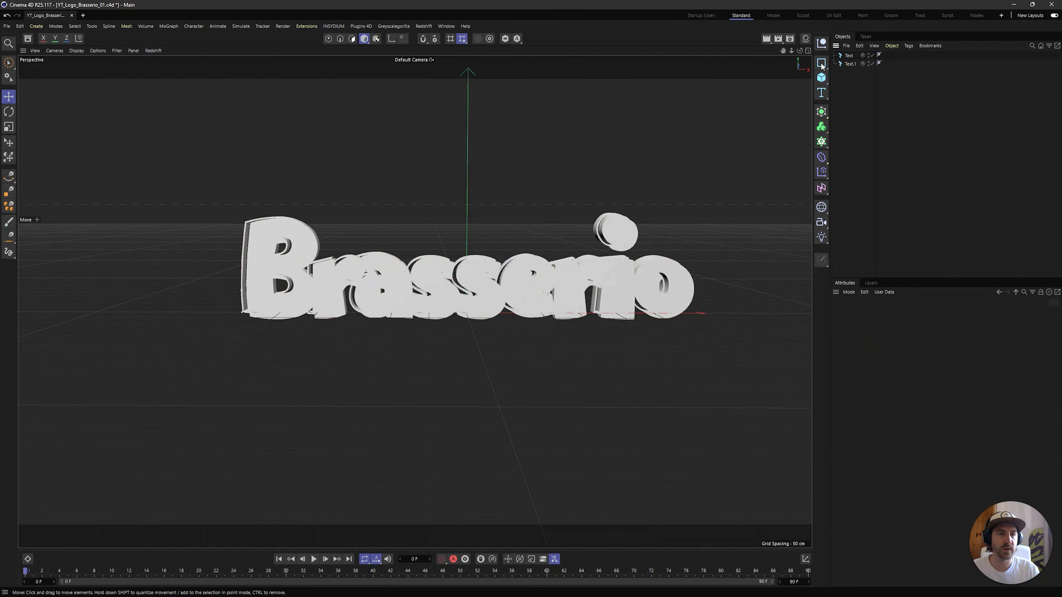
Rename the original text object REF Bold and the duplicate REF Outline
left_click(850, 56)
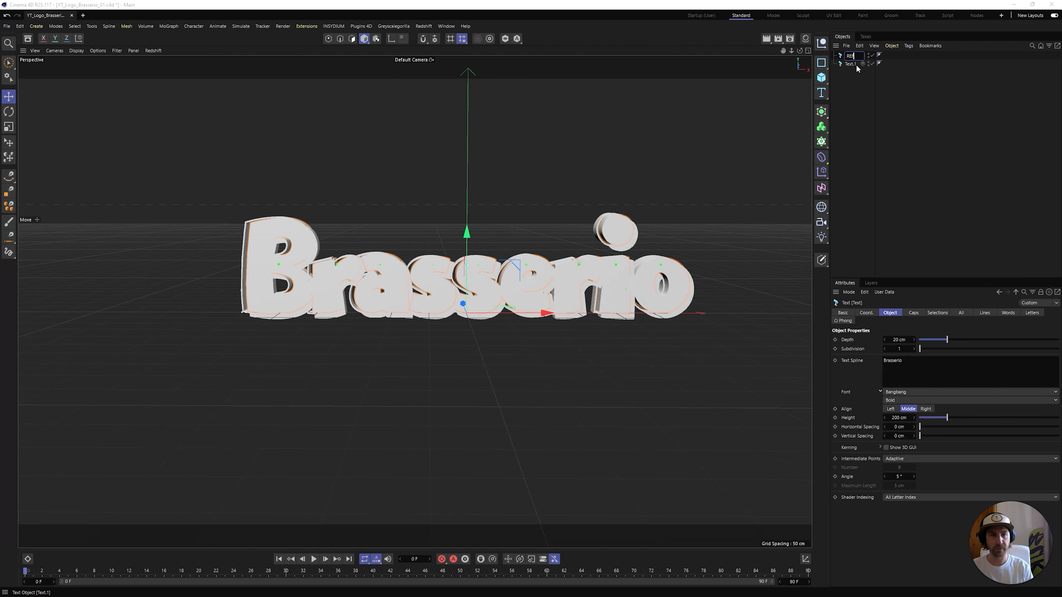
type("REF Bold")
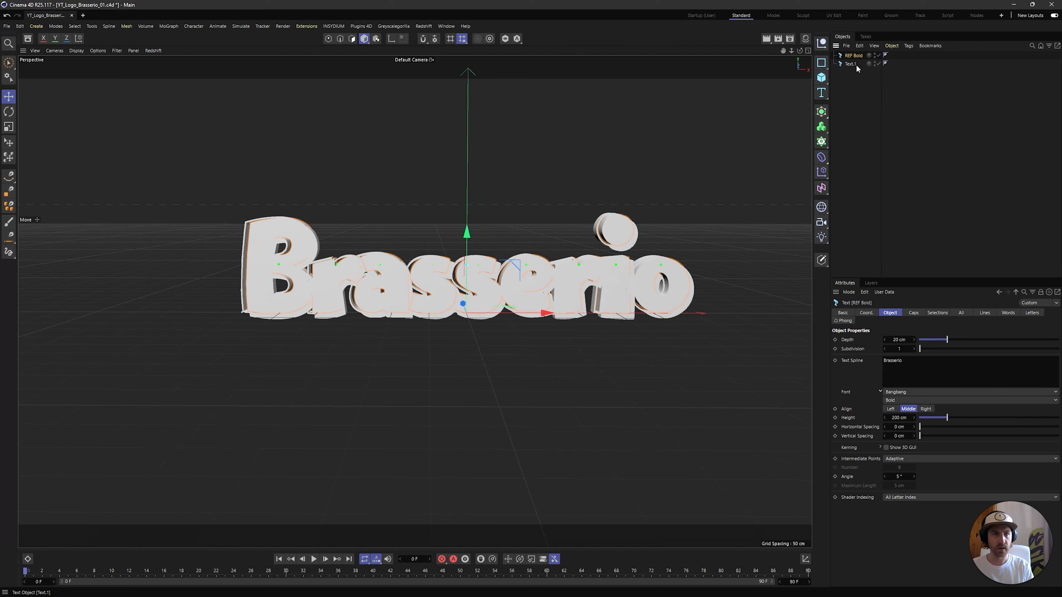
double_click(857, 64)
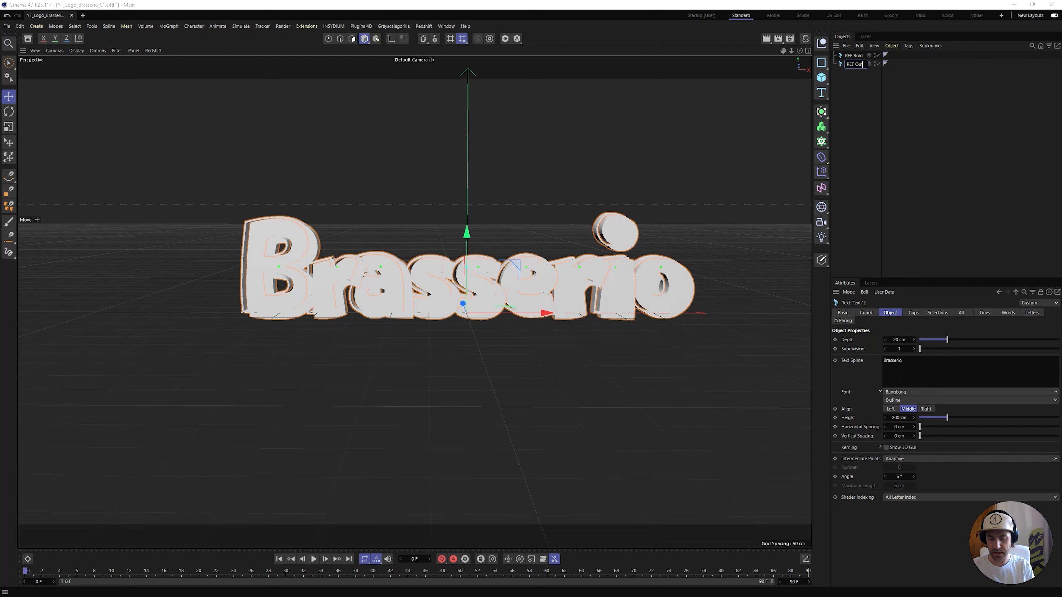
type("REF Outline")
key("Return")
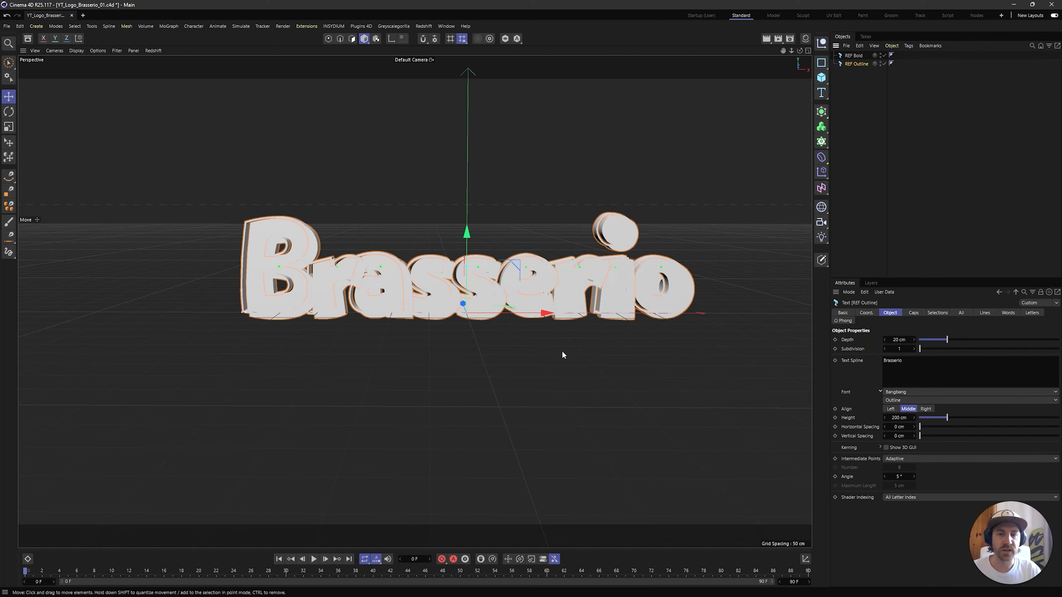
Examine in the front view how the outline letters line up with the bold letters, from the B through the s letters
middle_click(527, 329)
middle_click(566, 370)
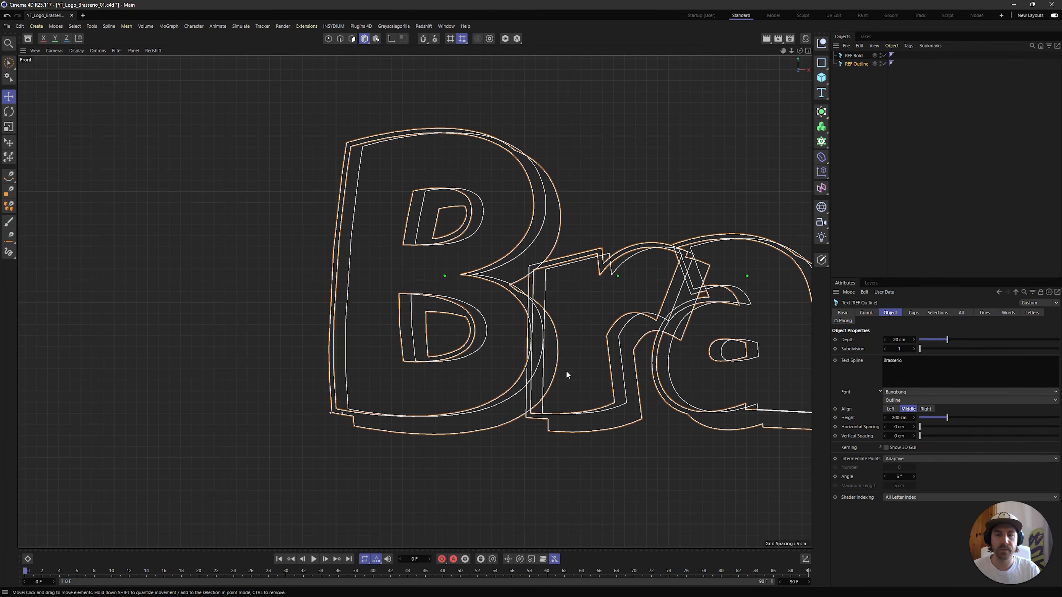
scroll(276, 270, "down", 5)
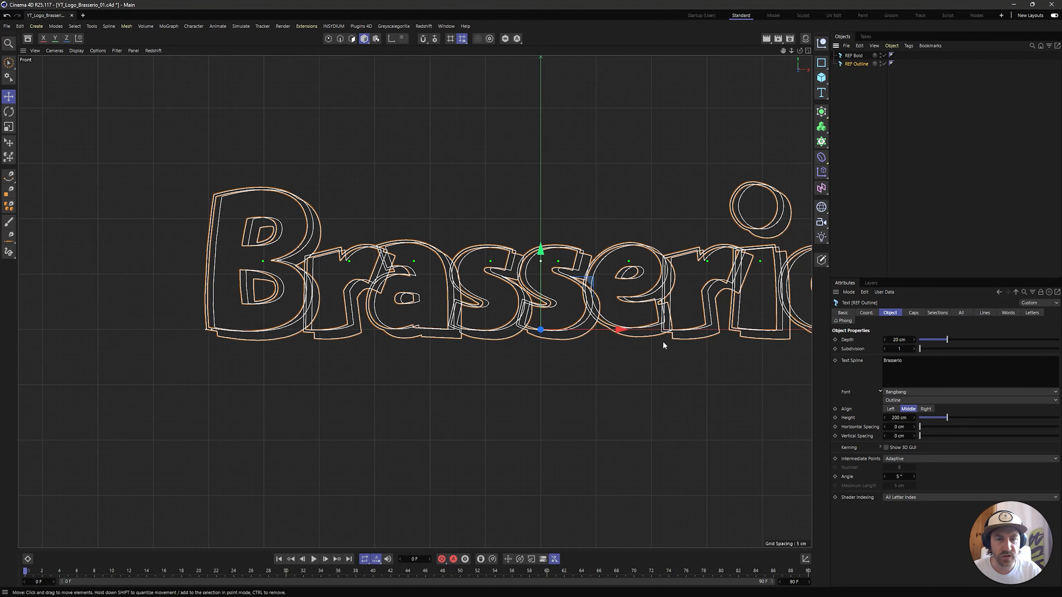
middle_click_drag(676, 342, 653, 327, "alt")
left_click_drag(602, 315, 609, 316)
scroll(584, 335, "up", 3)
scroll(584, 335, "up", 5)
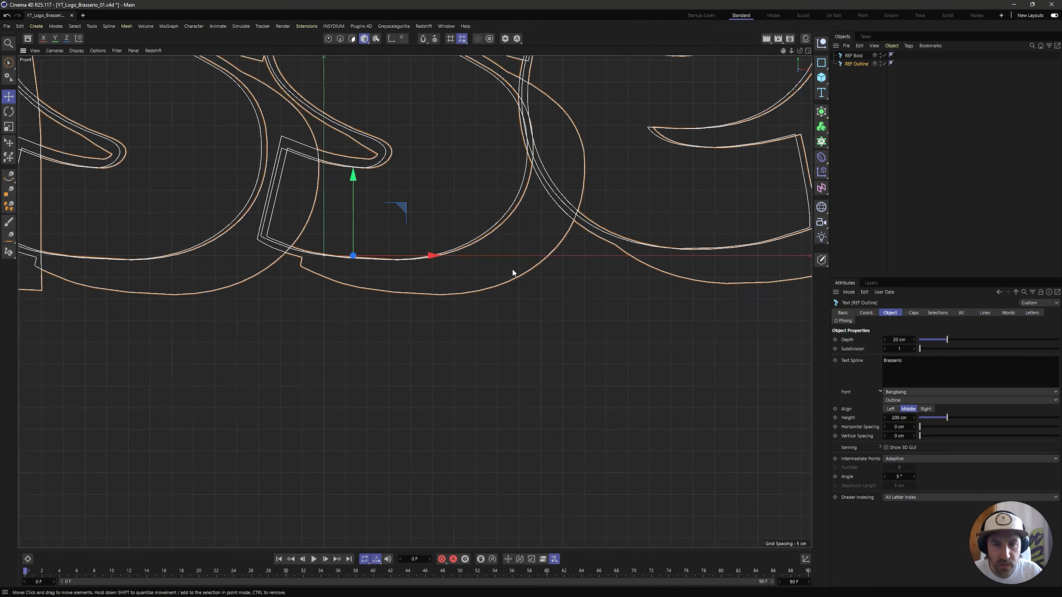
left_click_drag(492, 295, 494, 294)
left_click_drag(417, 216, 415, 219)
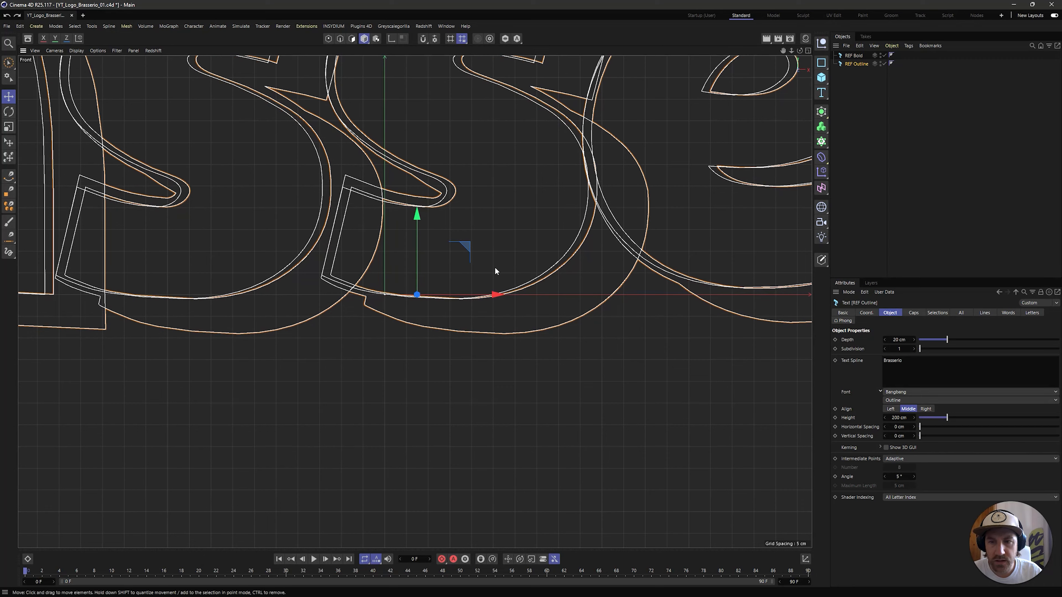
scroll(423, 273, "down", 5)
middle_click_drag(317, 268, 697, 278, "alt")
scroll(697, 277, "down", 2)
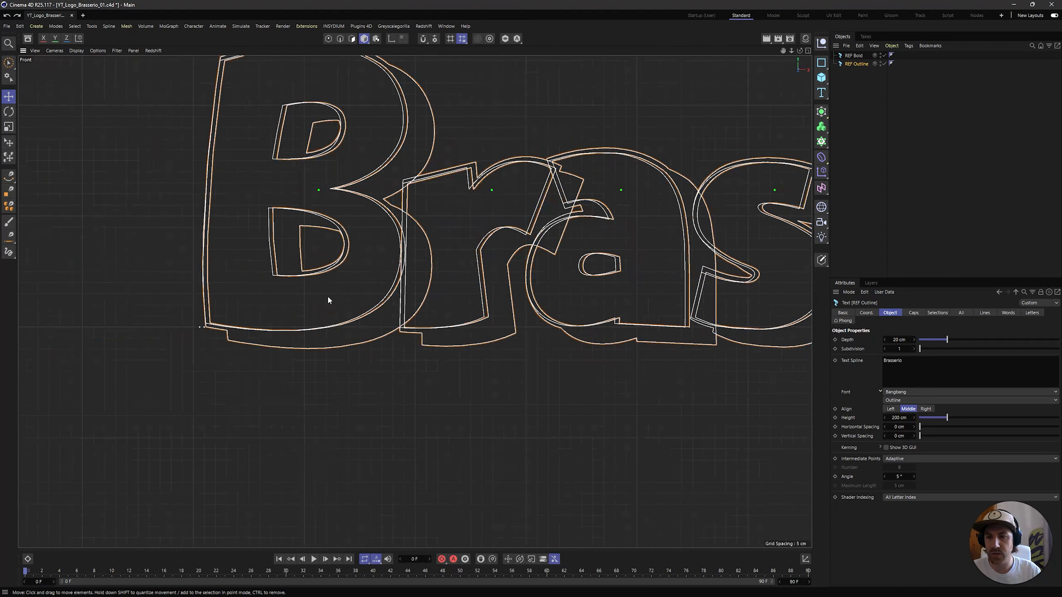
left_click(971, 144)
middle_click(378, 204)
middle_click(272, 229)
middle_click_drag(489, 257, 394, 252, "alt")
left_click_drag(397, 290, 393, 300, "alt")
Duplicate the REF Bold and REF Outline pair nine times, down to REF Bold.9 and REF Outline.9
left_click_drag(950, 146, 849, 50)
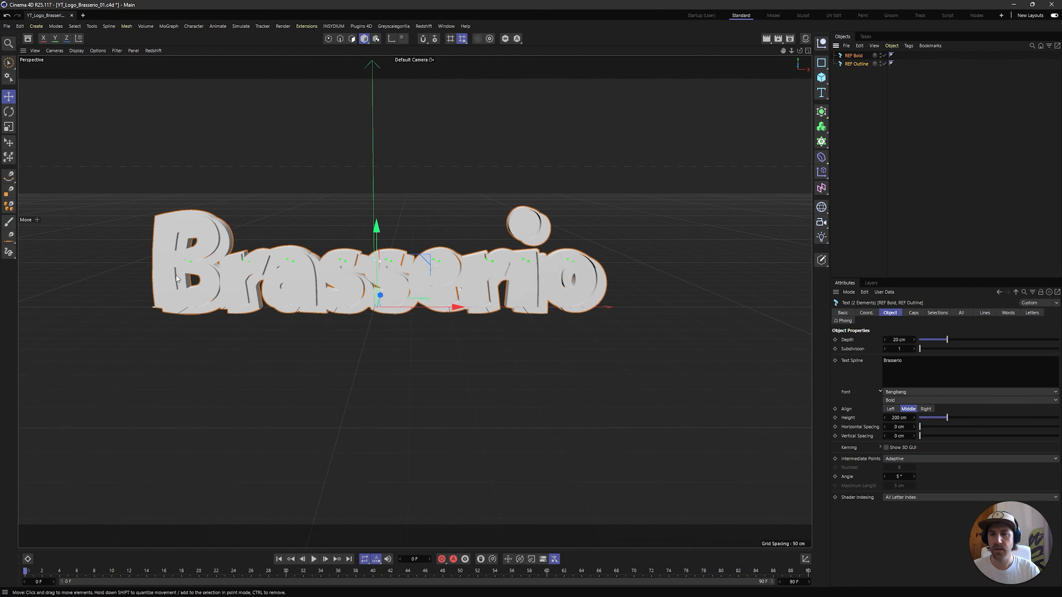
left_click_drag(872, 138, 859, 209)
left_click(867, 245)
Group the original REF Bold and REF Outline under a null named REF
left_click(854, 55)
left_click(855, 64, "shift")
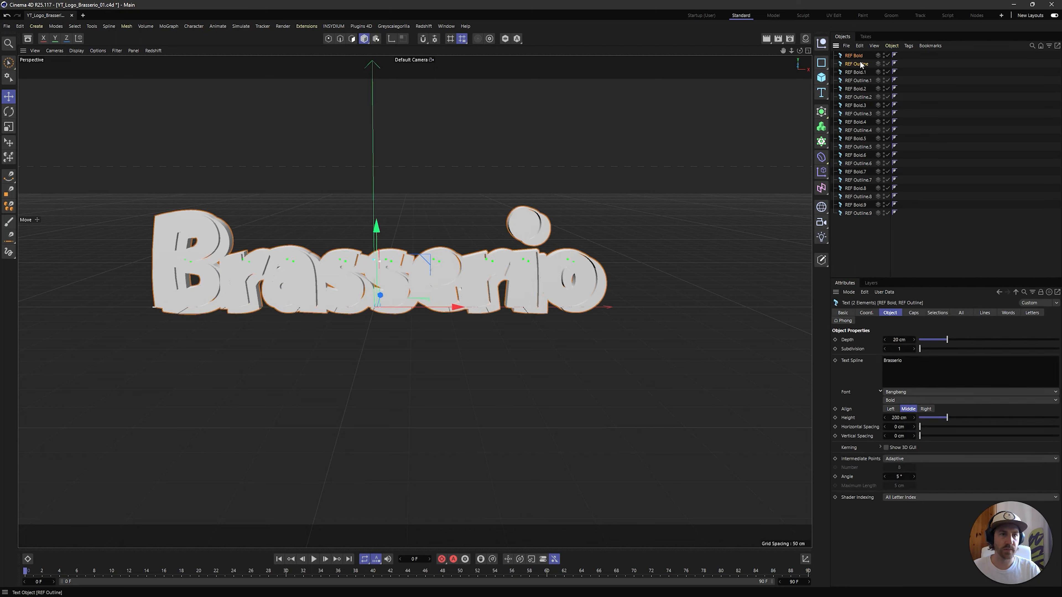
key("alt+g")
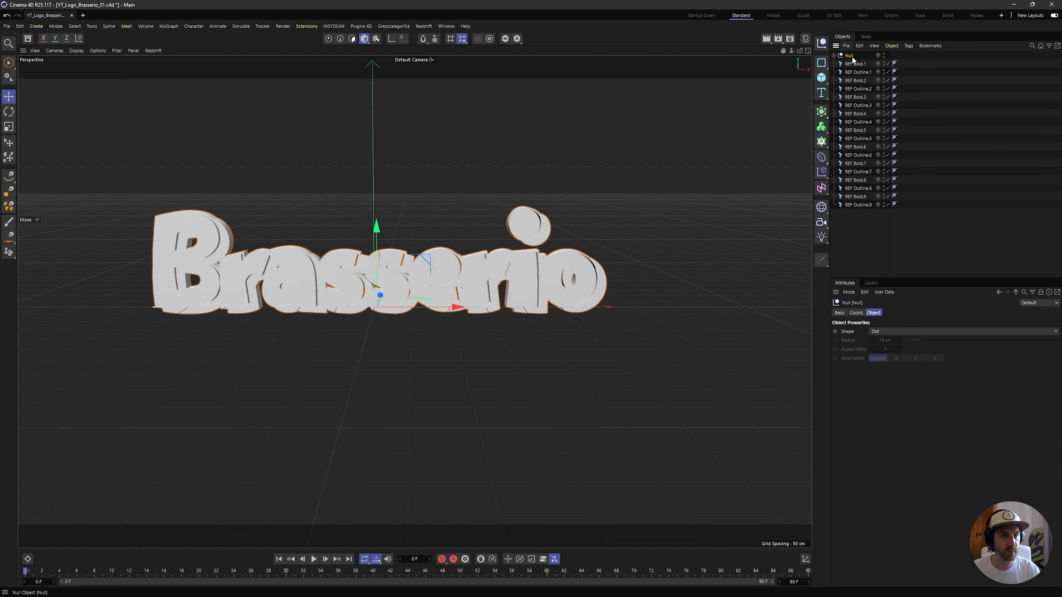
double_click(852, 57)
type("REF")
key("Return")
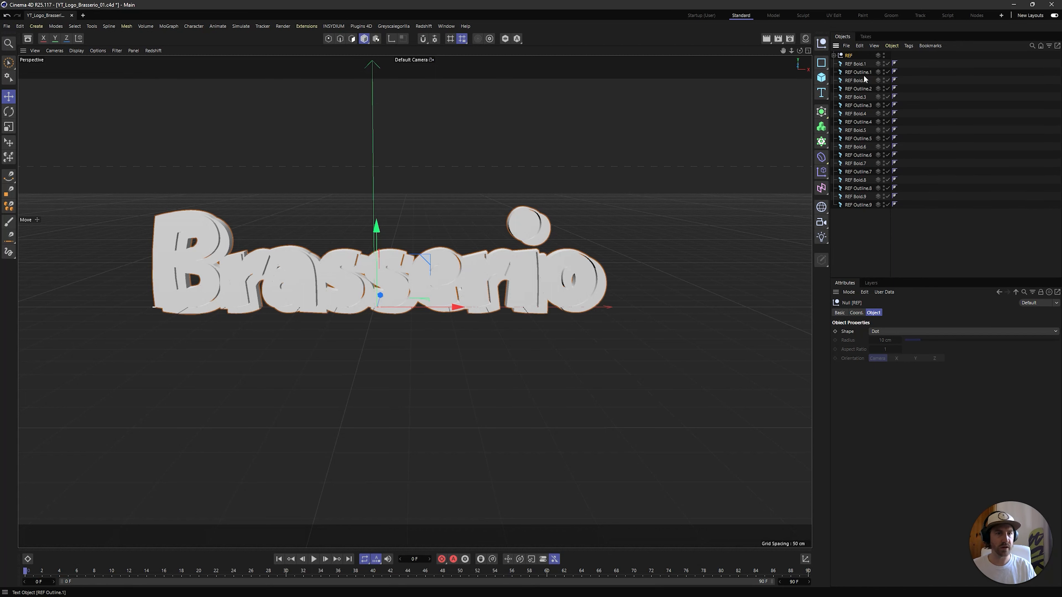
Group REF Bold.1 and REF Outline.1 under a null named B
left_click(855, 64)
left_click(858, 72, "shift")
key("alt+g")
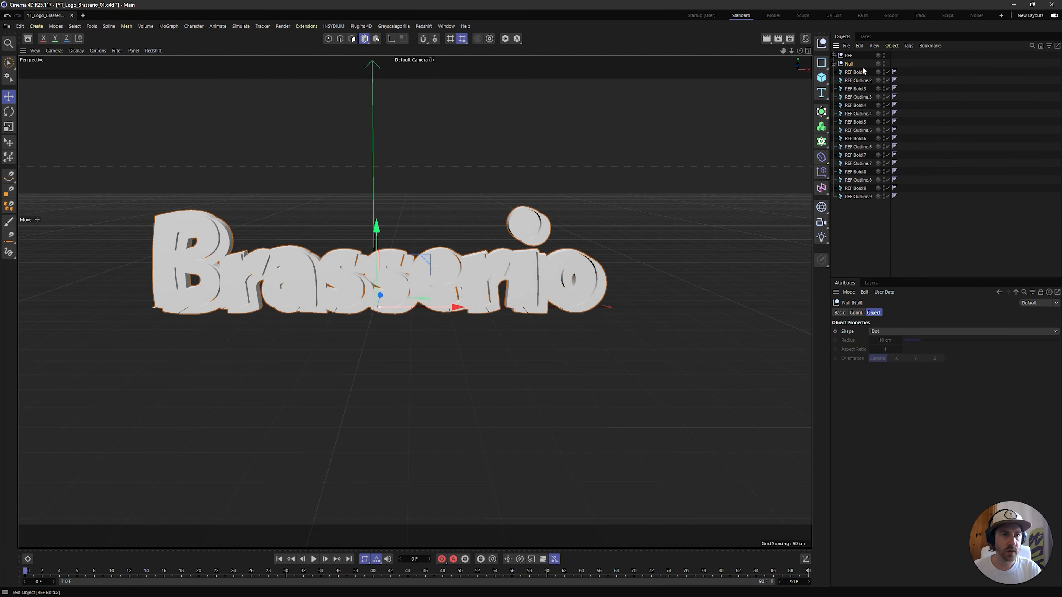
double_click(850, 64)
type("B")
key("Return")
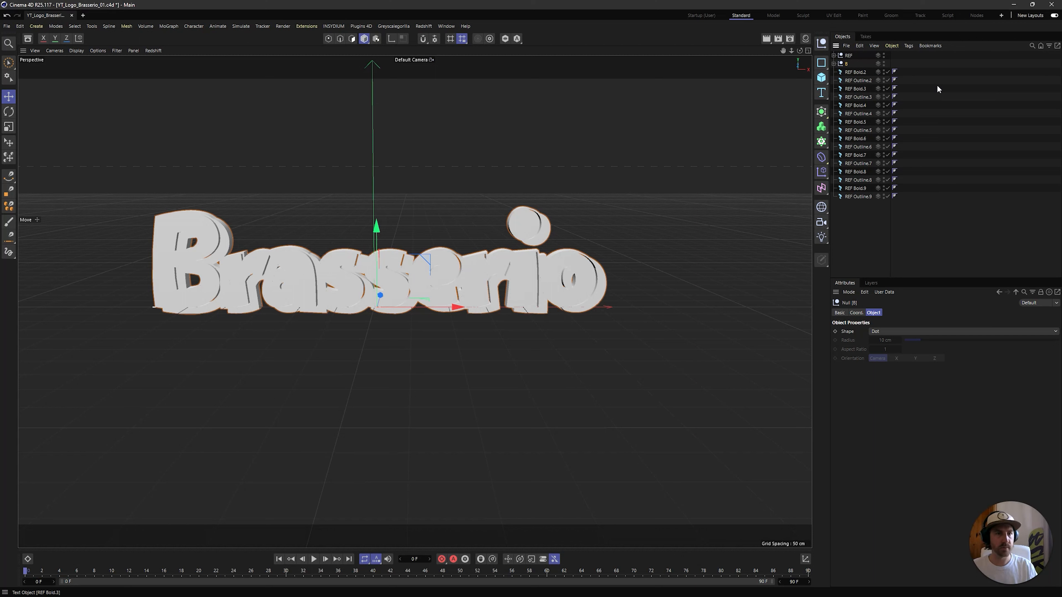
Group REF Bold.2 and REF Outline.2 under a null named r
left_click(855, 70)
left_click(859, 80, "shift")
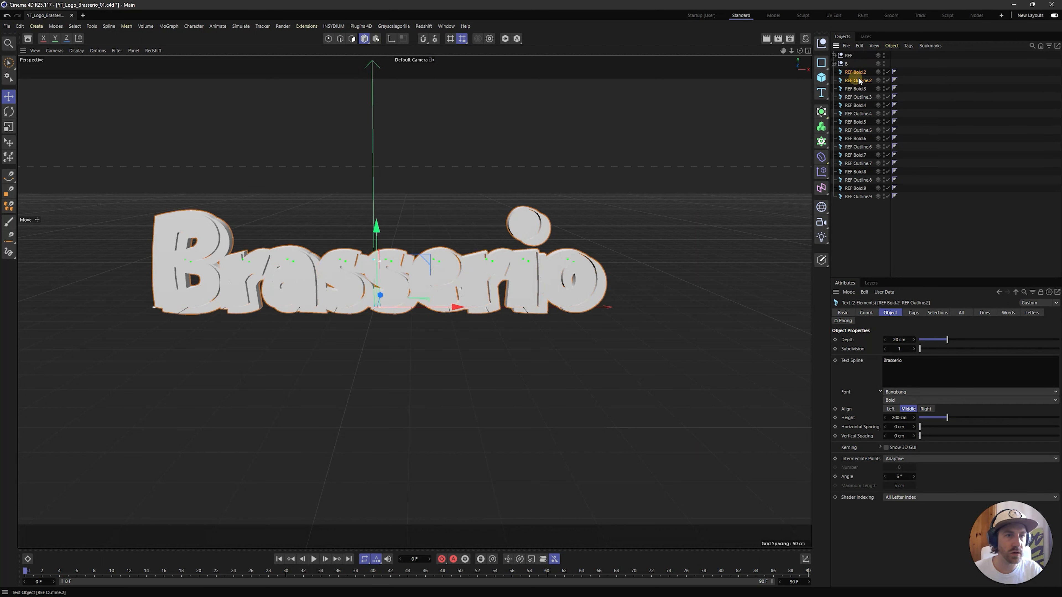
key("alt+g")
double_click(849, 72)
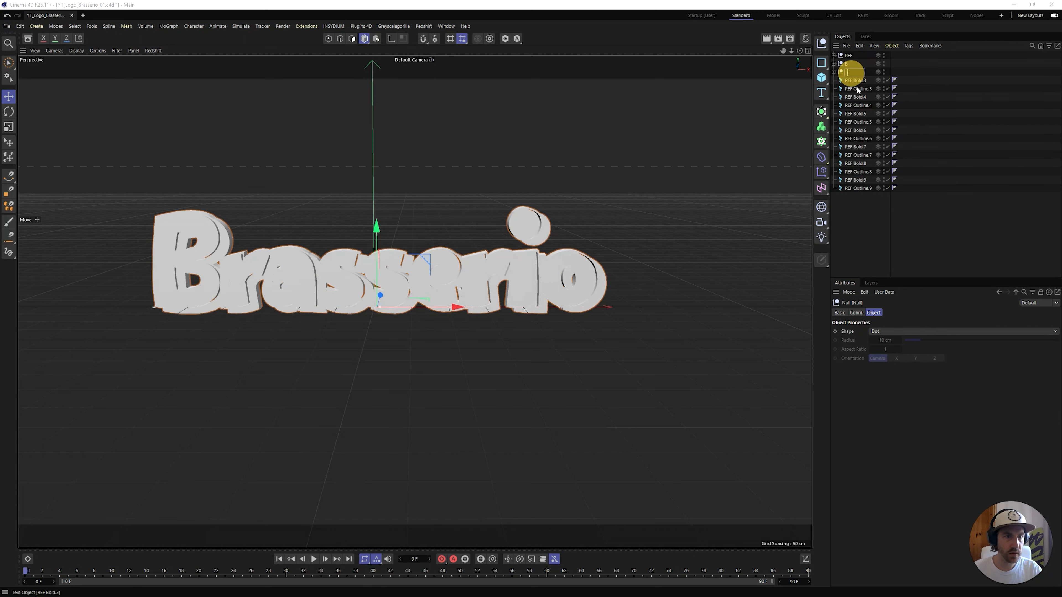
type("r")
key("Return")
Group REF Bold.3 and REF Outline.3 under a null named a
left_click(854, 80)
left_click(859, 88, "shift")
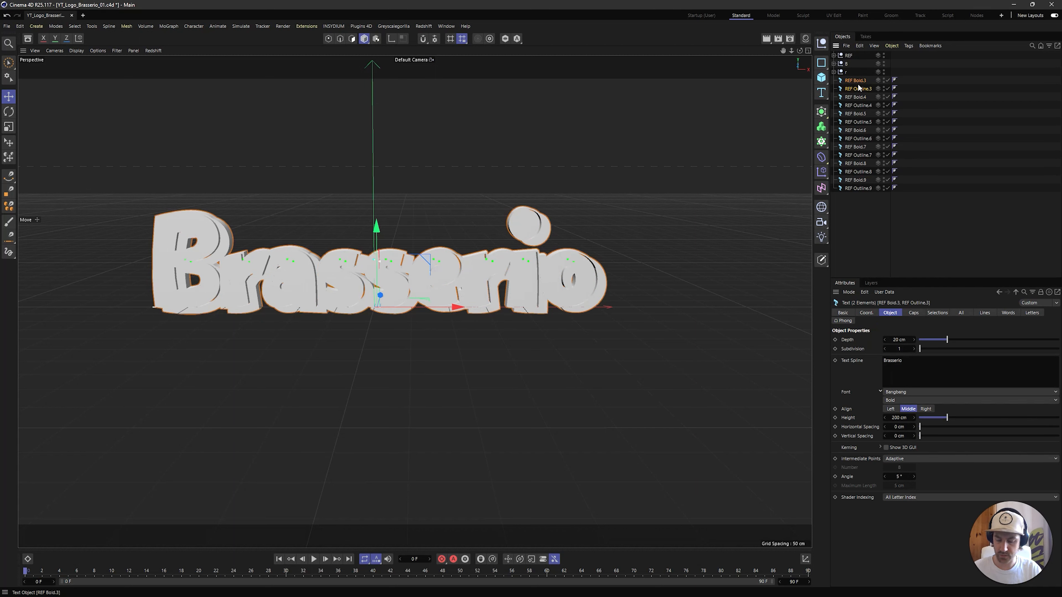
key("alt+g")
double_click(850, 80)
type("a")
key("Return")
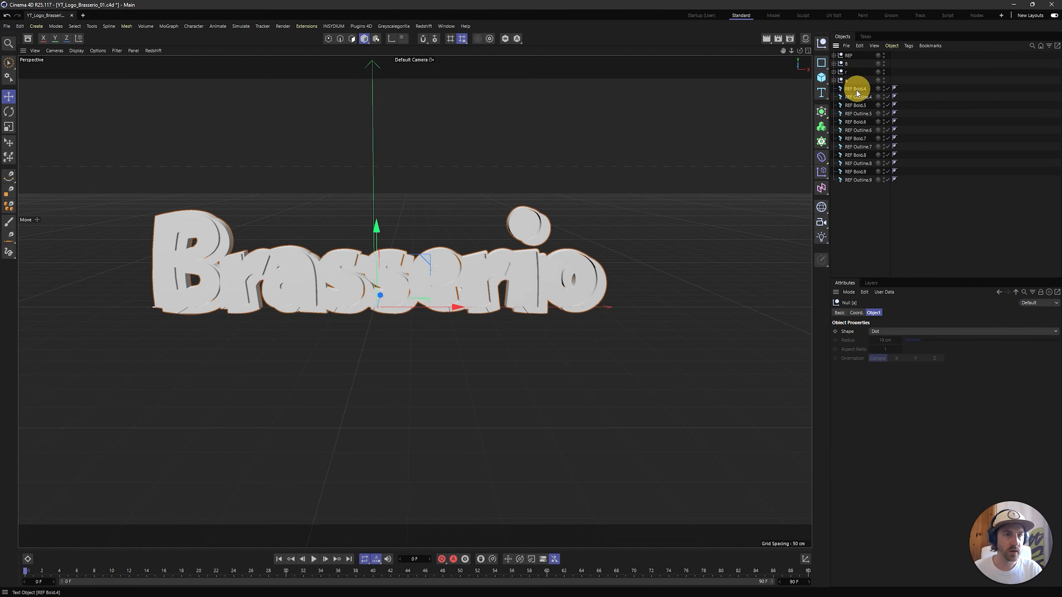
Group REF Bold.4 and REF Outline.4 under a null named s
left_click(854, 88)
left_click(857, 96, "shift")
key("alt+g")
double_click(850, 89)
type("s")
key("Return")
Group REF Bold.5 and REF Outline.5 under a null named s.1
left_click(855, 97)
left_click(857, 105, "shift")
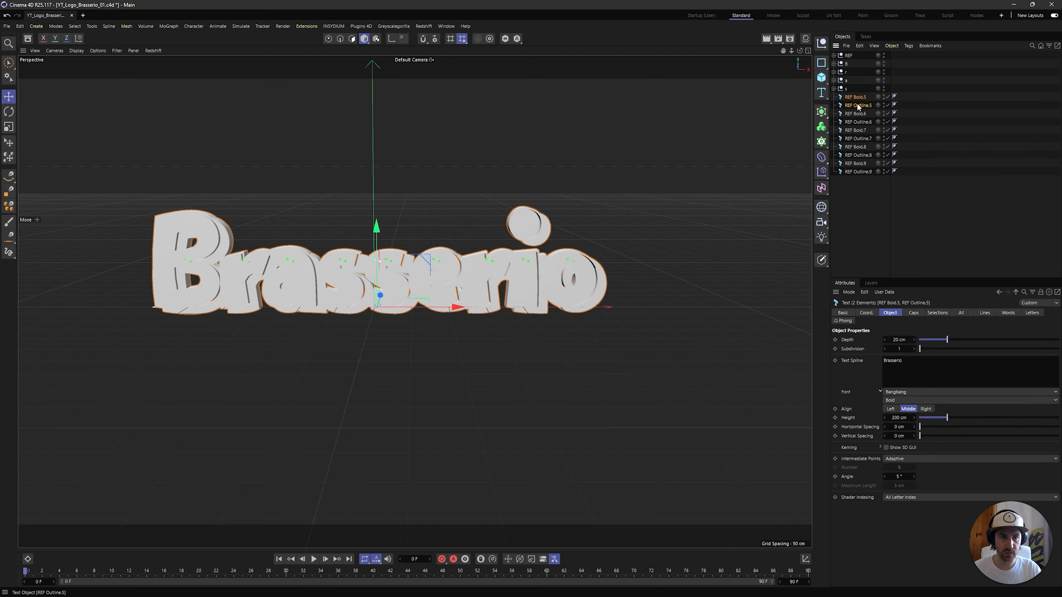
key("alt+g")
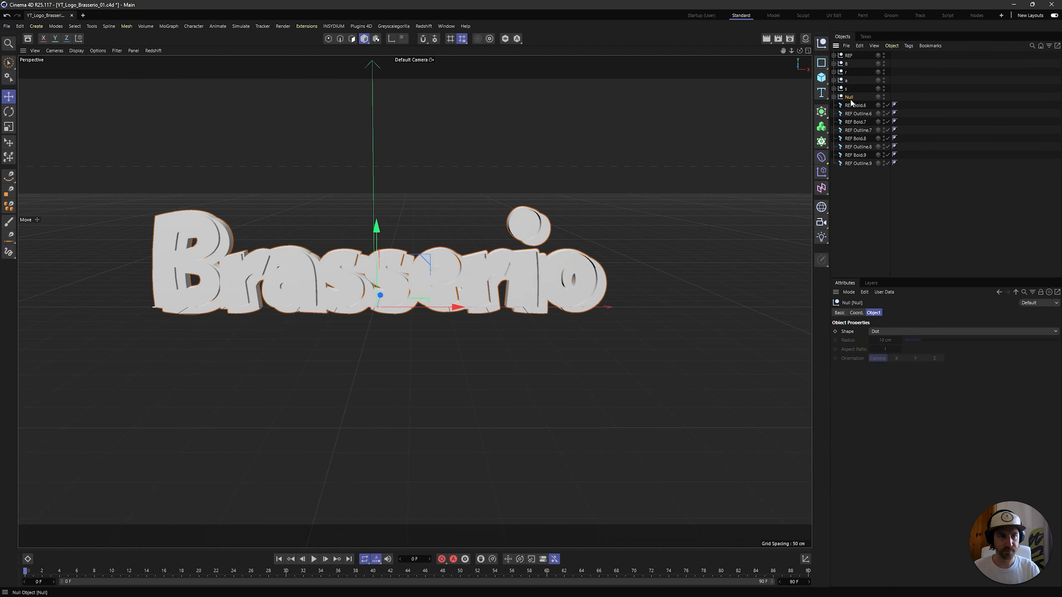
double_click(849, 97)
key("Return")
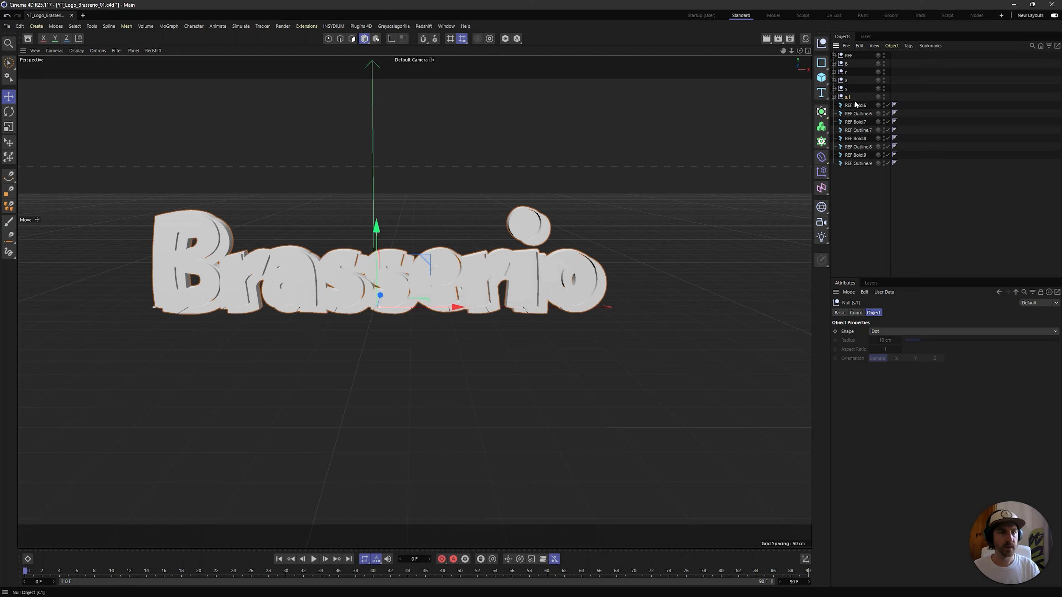
Group REF Bold.6 and REF Outline.6 under a null named e
left_click(856, 106)
left_click(868, 112, "shift")
key("alt+g")
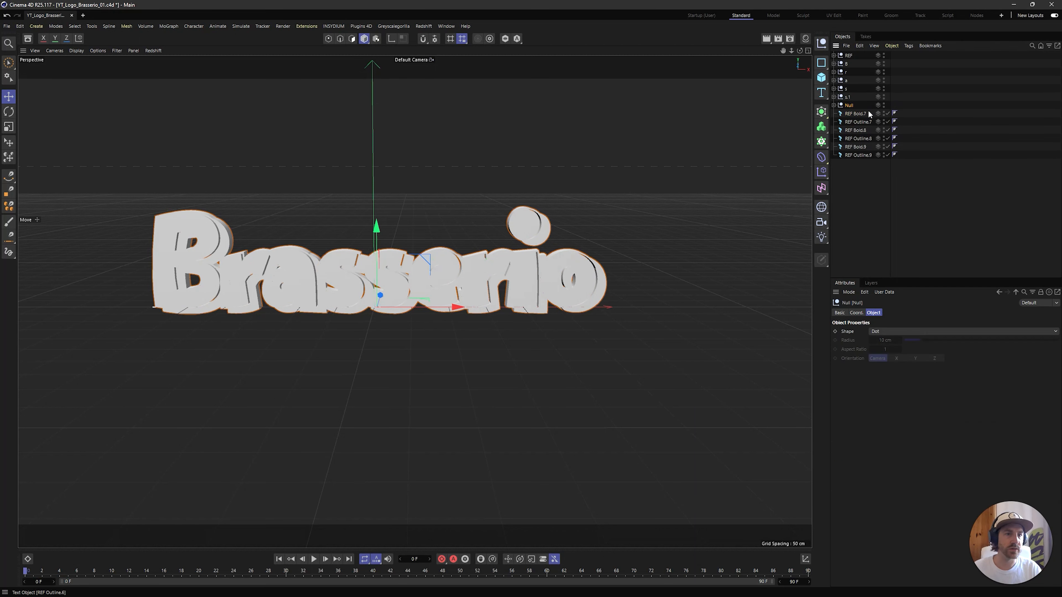
double_click(849, 105)
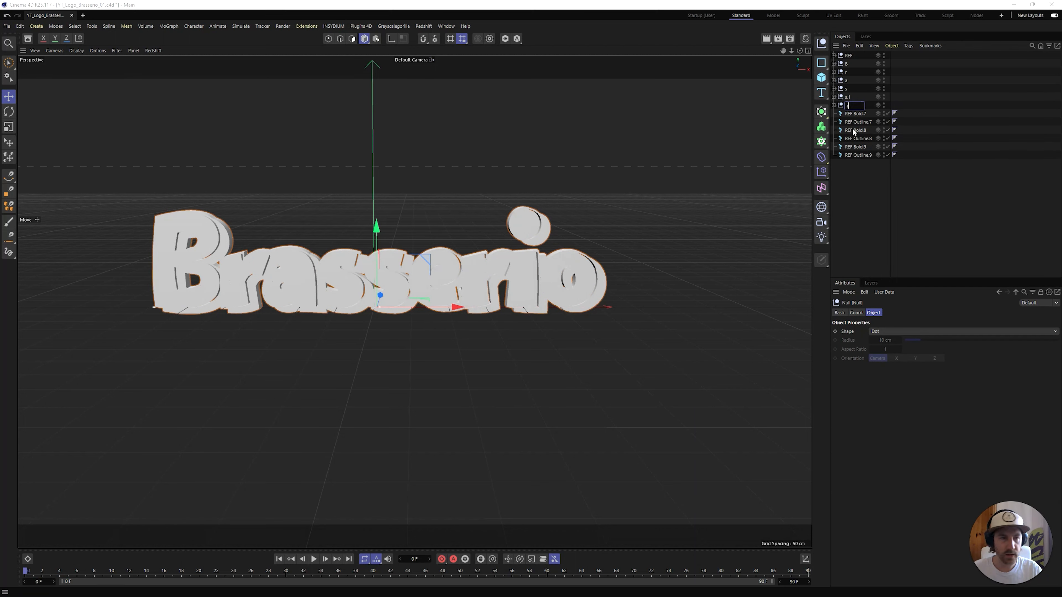
type("e")
key("Return")
Group REF Bold.7 and REF Outline.7 under a null named r.1
left_click(856, 113)
left_click(858, 122, "shift")
key("alt+g")
double_click(856, 114)
type("r")
key("Return")
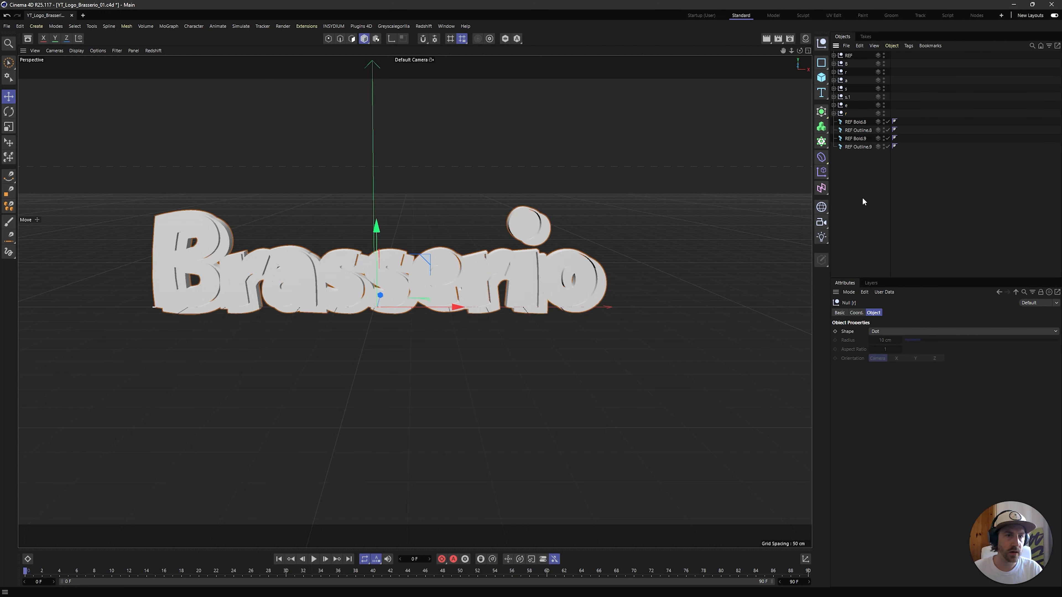
double_click(847, 113)
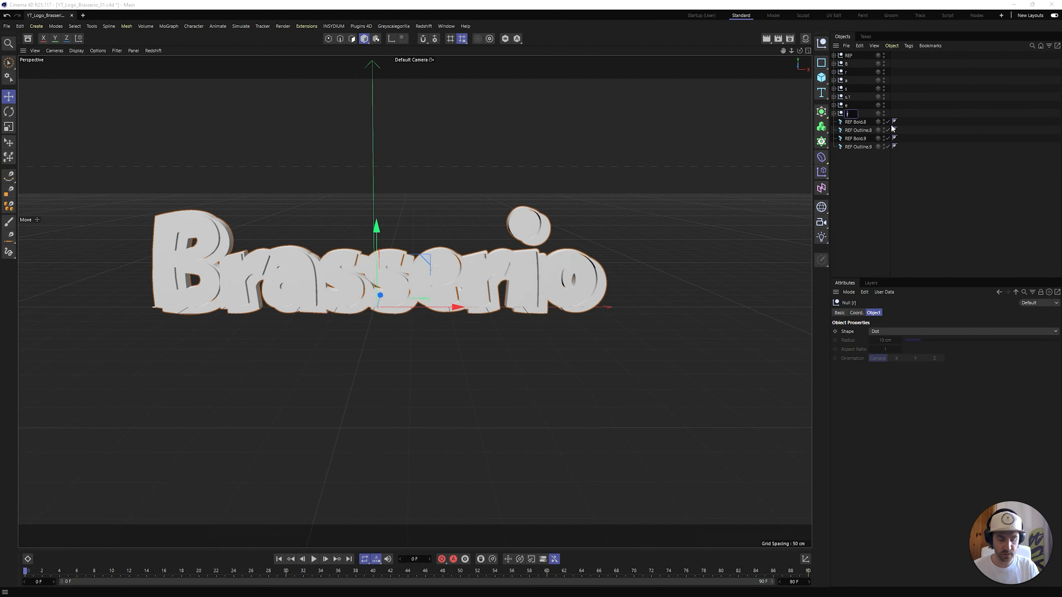
type("r.1")
key("Return")
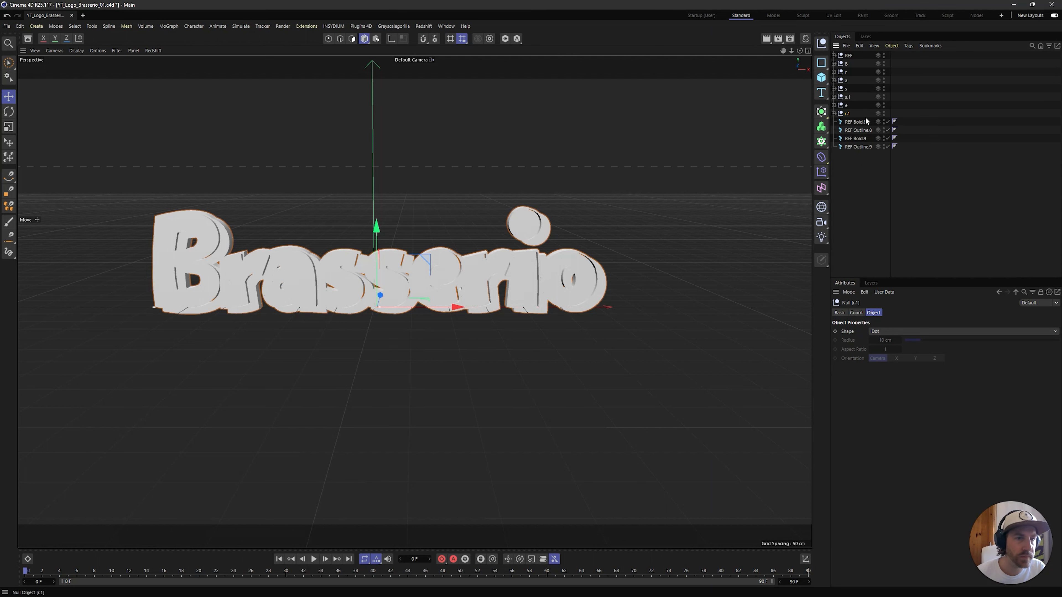
Group REF Bold.8 and REF Outline.8 under a null named i
left_click(857, 130)
left_click(860, 123, "shift")
key("alt+g")
double_click(853, 122)
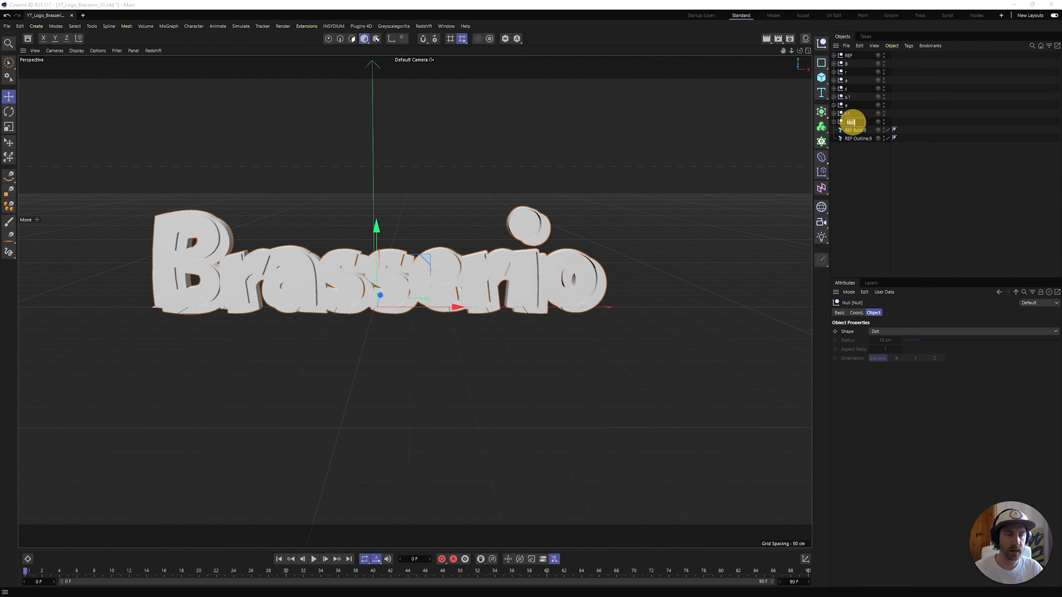
type("i")
key("Return")
Group REF Bold.9 and REF Outline.9 under a null named o
left_click(868, 131)
left_click(858, 138, "shift")
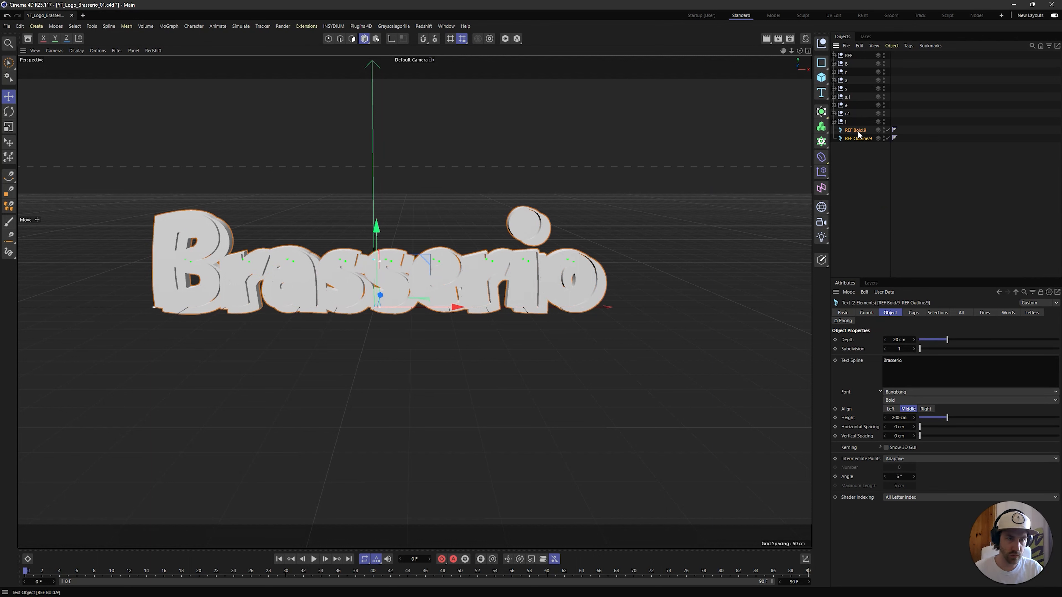
key("alt+g")
scroll(602, 218, "down", 6)
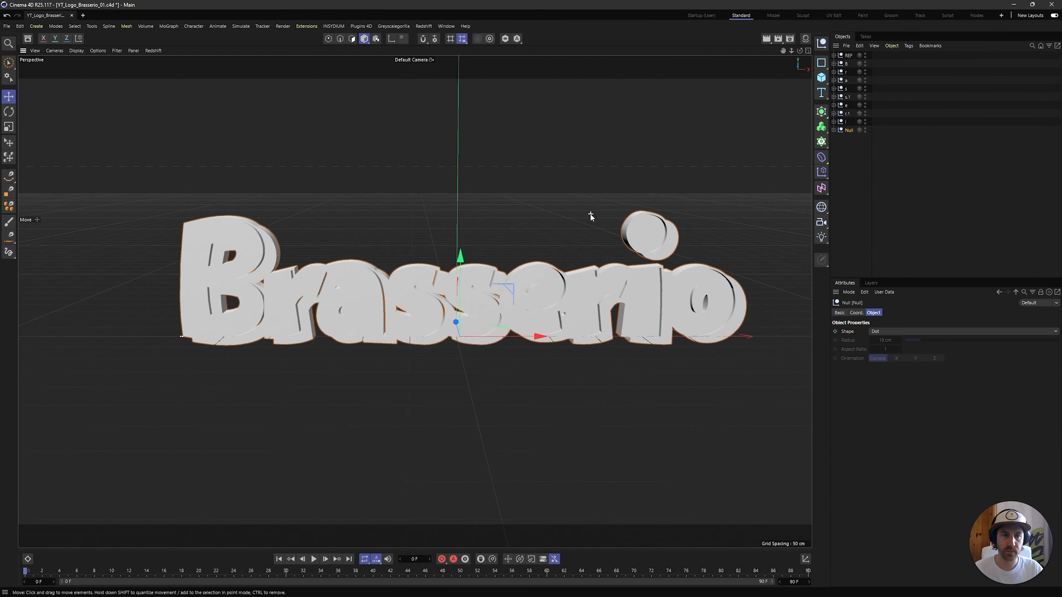
double_click(849, 131)
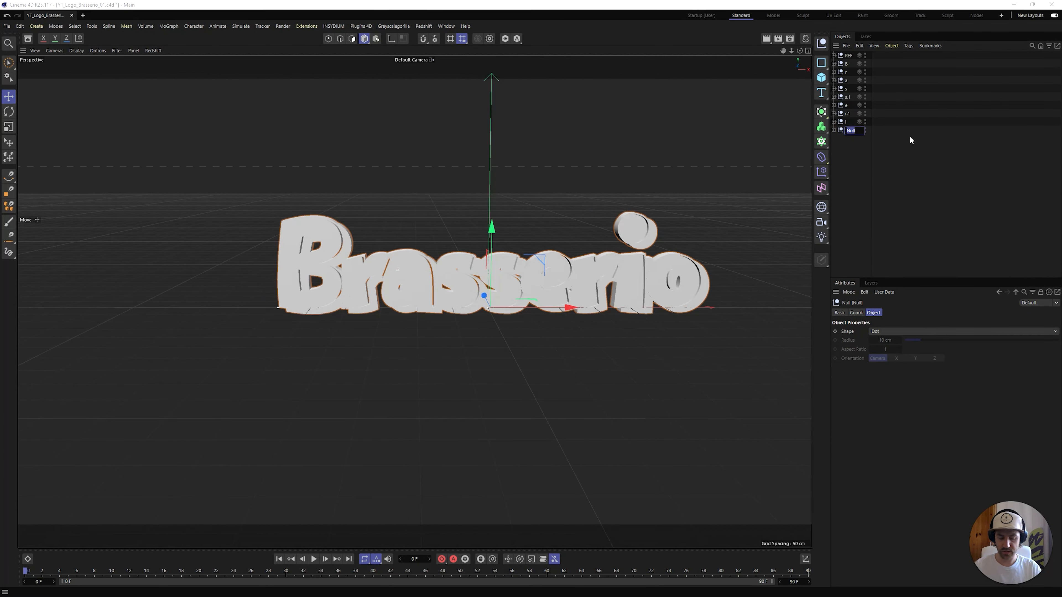
type("o")
key("Return")
Hide the letter nulls r, a, s, s.1, e, r.1, i and o in both viewport and render
middle_click_drag(541, 202, 476, 190, "alt")
left_click_drag(469, 217, 468, 224, "alt")
left_click(909, 185)
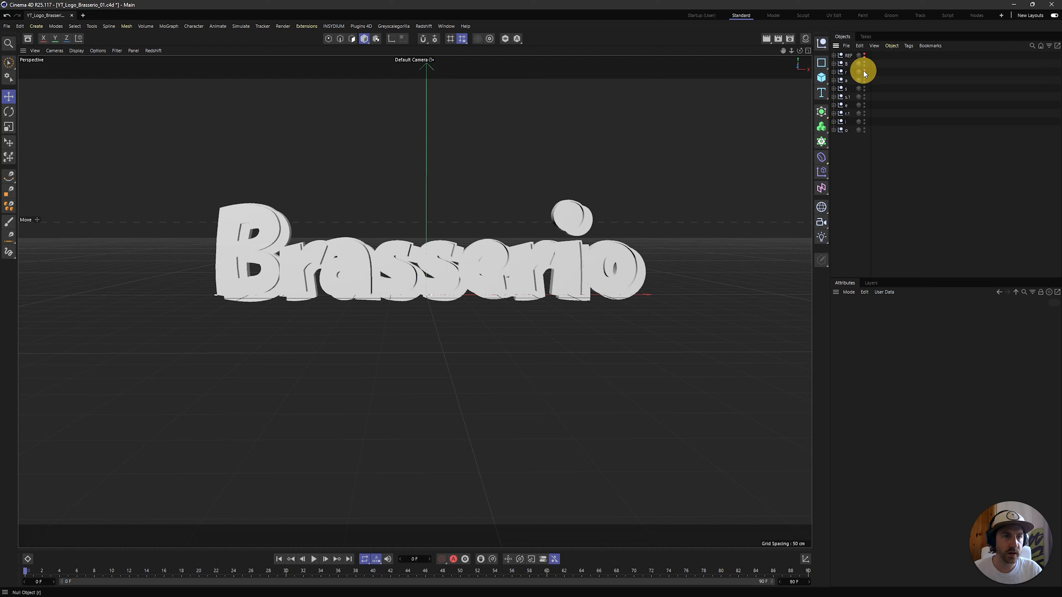
mouse_move(865, 78)
left_mouse_down()
mouse_move(866, 135)
mouse_move(862, 79)
mouse_move(893, 68)
left_mouse_up()
left_click(845, 57)
Replace the text of REF Bold.1 and REF Outline.1 in the B null with the single letter B
left_click(834, 63)
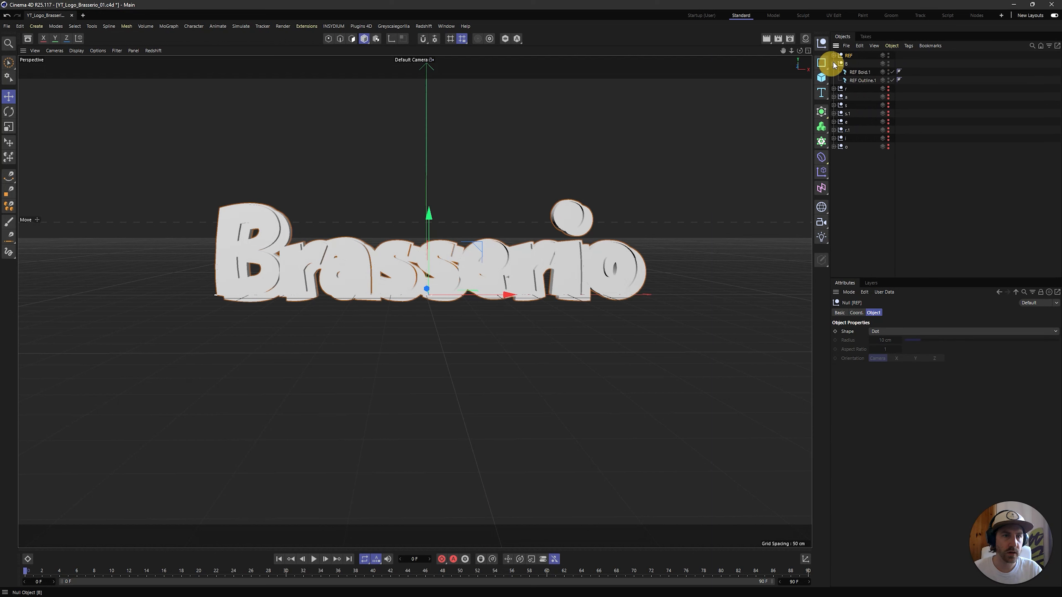
left_click(865, 72)
left_click(860, 81, "shift")
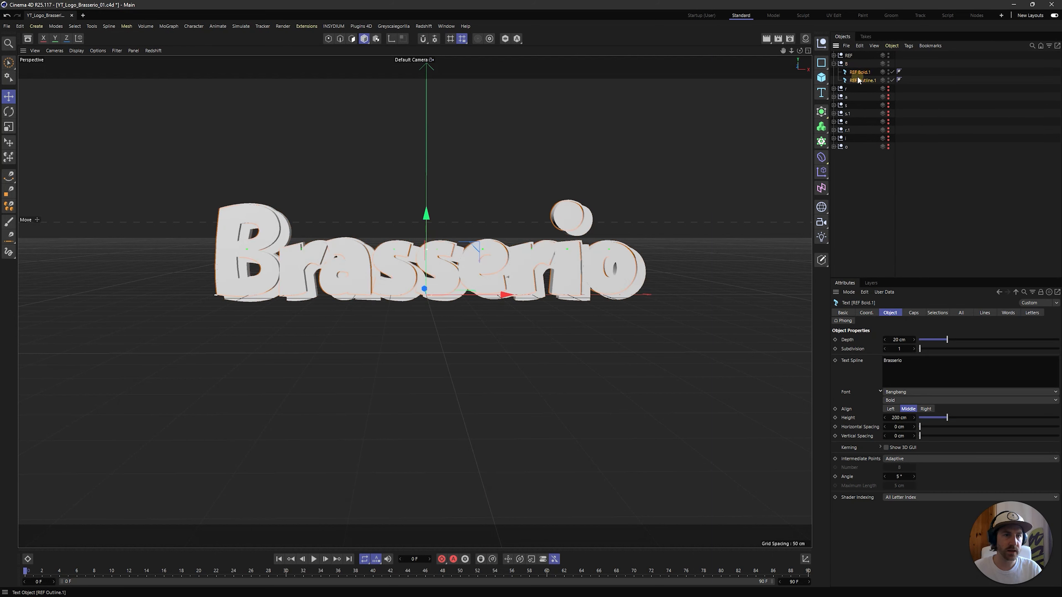
left_click_drag(947, 364, 760, 350)
type("B")
left_click(872, 233)
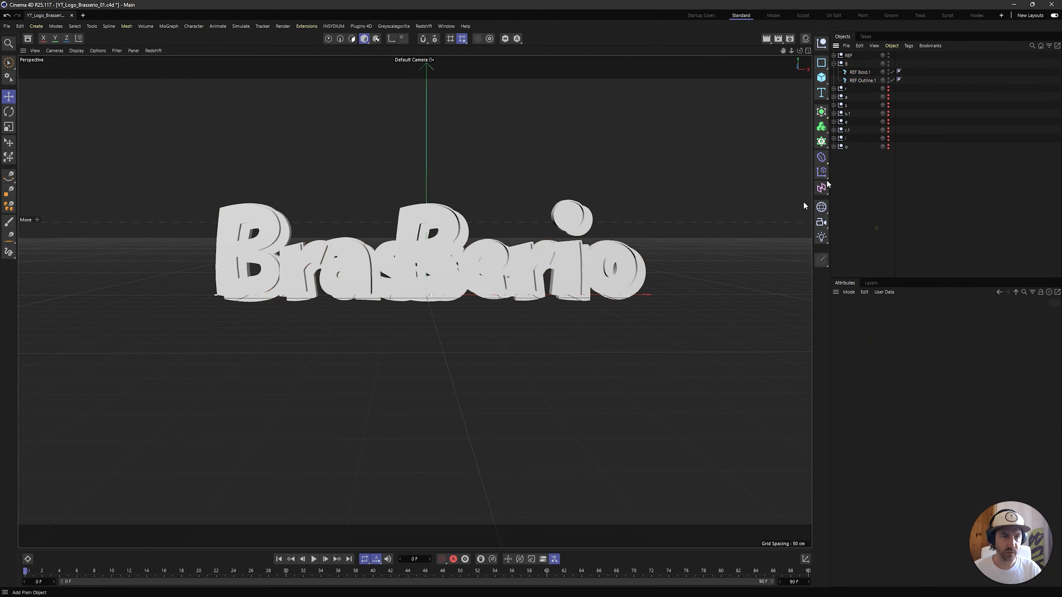
In the front view, move REF Bold.1 and REF Outline.1 together along X onto the first letter of the reference logo
middle_click(736, 251)
middle_click(616, 377)
scroll(636, 307, "down", 9)
scroll(637, 308, "down", 1)
scroll(586, 307, "up", 2)
middle_click_drag(575, 308, 415, 303, "alt")
scroll(574, 313, "up", 6)
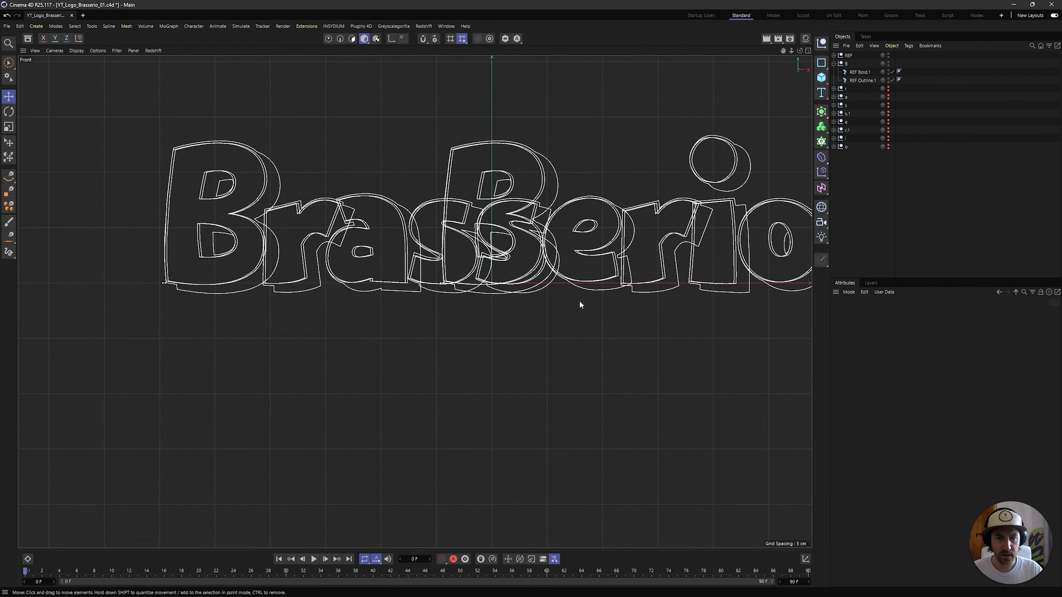
left_click(860, 72)
left_click(865, 78, "shift")
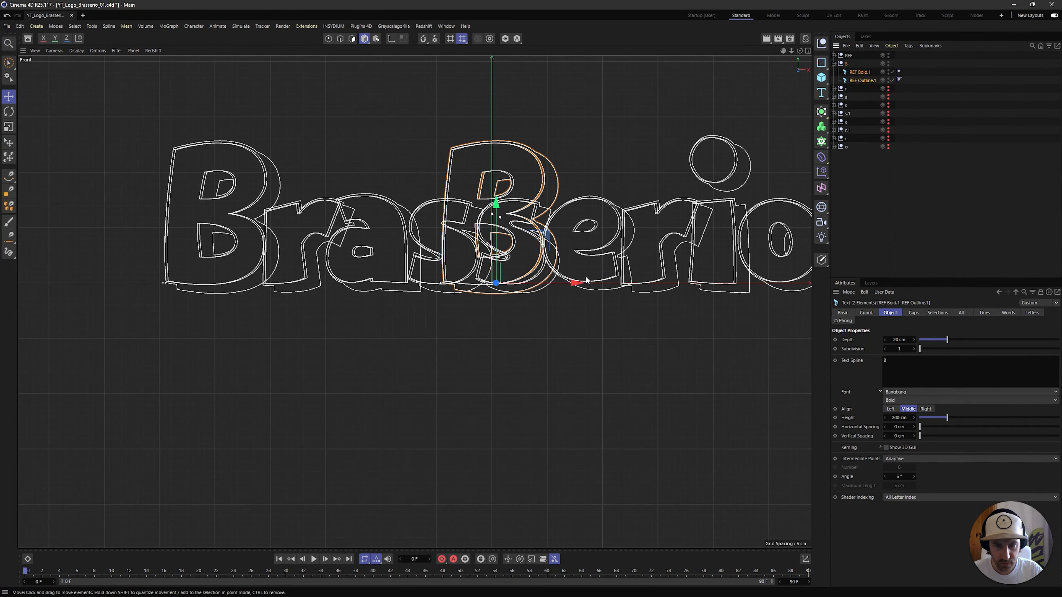
left_click_drag(586, 280, 301, 279)
Fine-tune the X position of both B texts so they line up closely with the reference B
scroll(251, 248, "up", 3)
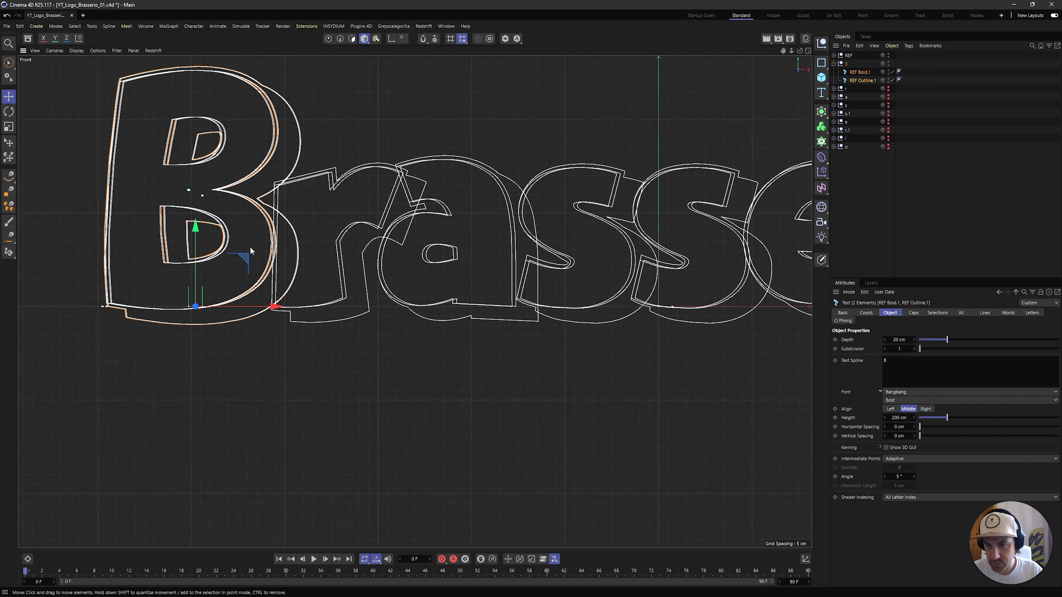
scroll(251, 247, "up", 10)
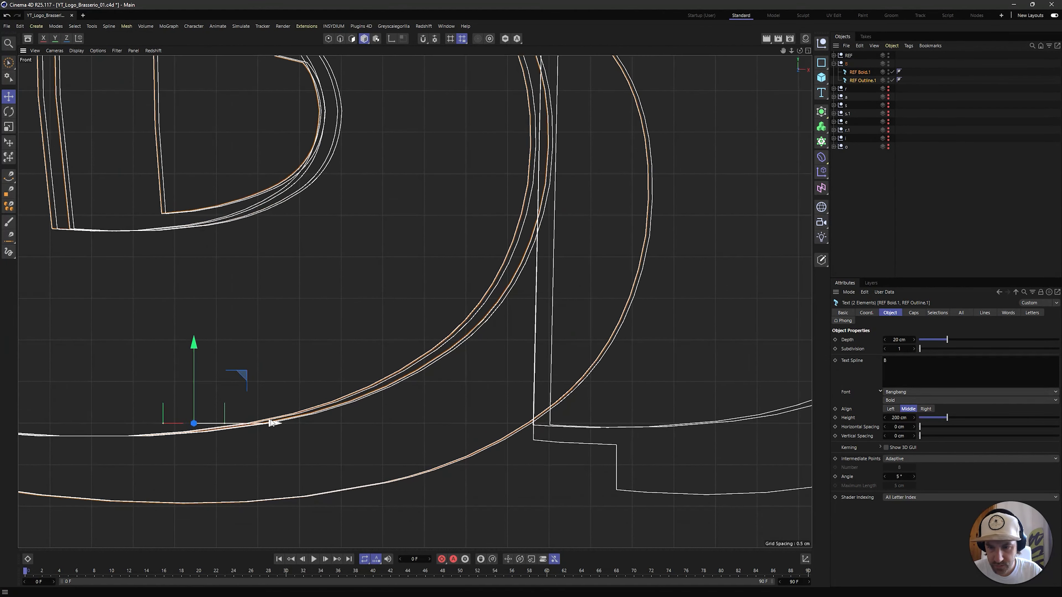
mouse_move(272, 422)
left_mouse_down()
mouse_move(284, 422)
mouse_move(278, 416)
left_mouse_up()
scroll(323, 298, "down", 10)
scroll(324, 297, "down", 2)
middle_click_drag(363, 228, 366, 306, "alt")
left_click(923, 177)
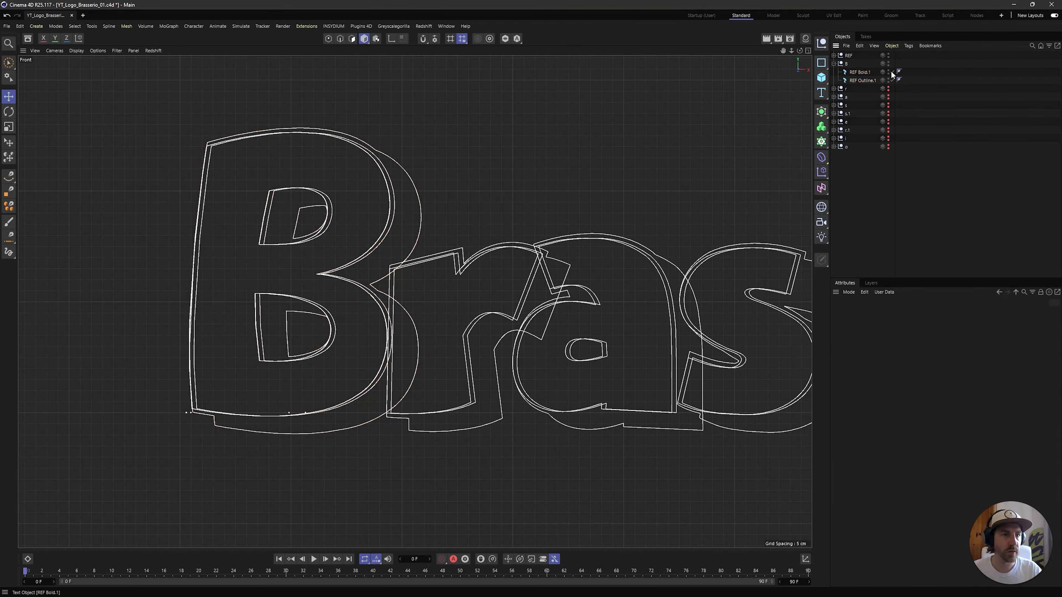
Hide the REF null and shift REF Outline.1 about 2.2 cm along negative X to fit around the bold B
left_click(889, 57)
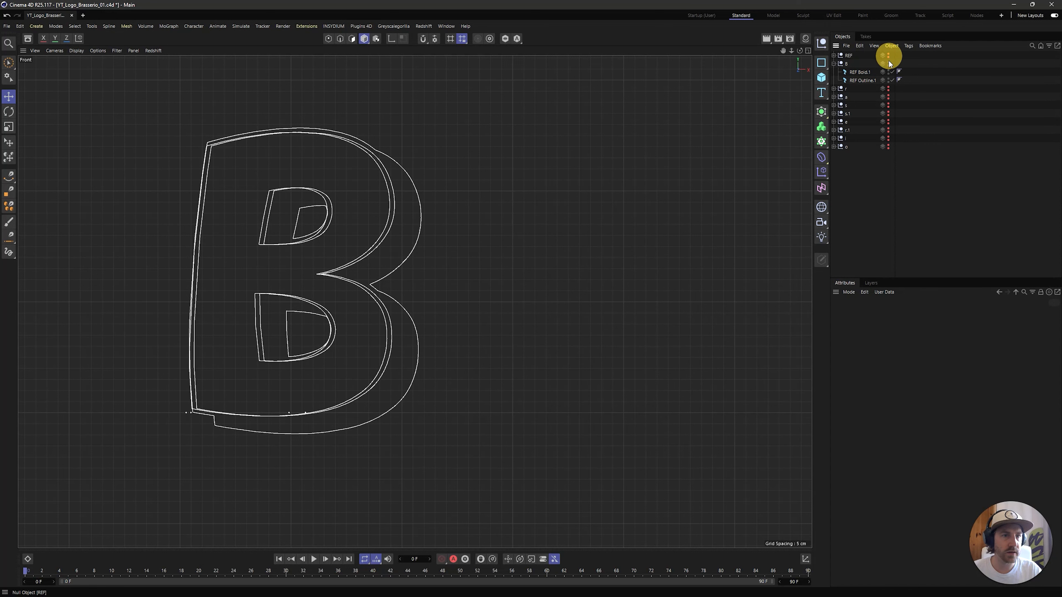
left_click(870, 80)
scroll(480, 322, "up", 10)
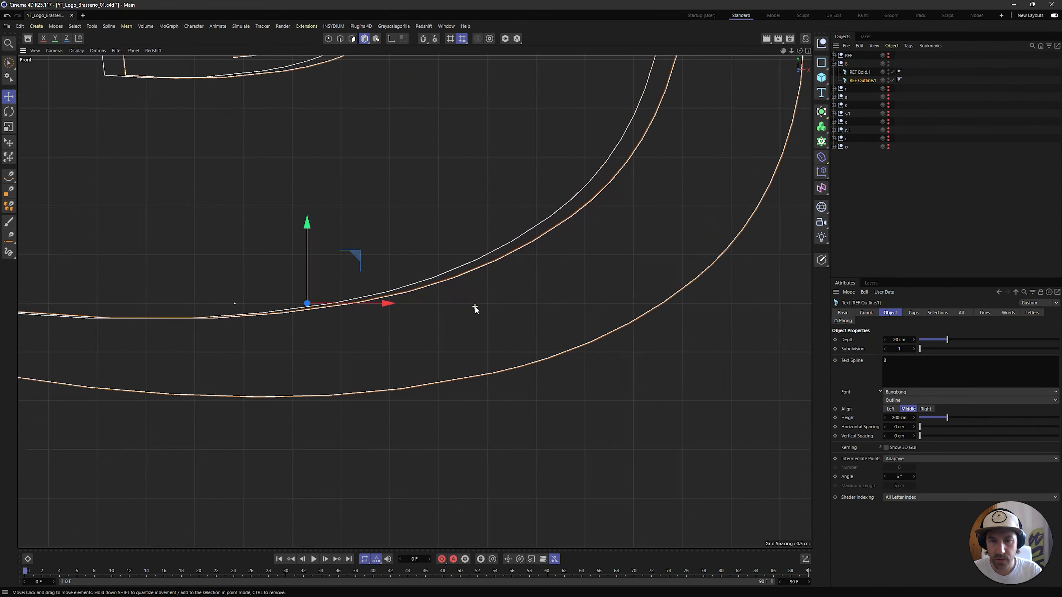
left_click_drag(387, 303, 367, 305)
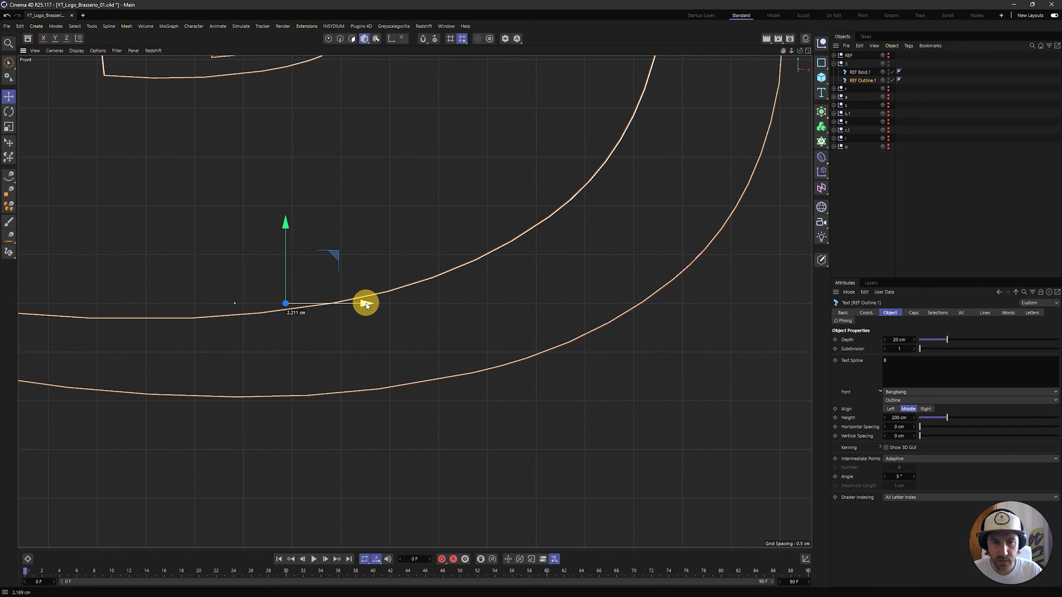
scroll(362, 239, "down", 10)
scroll(457, 274, "up", 3)
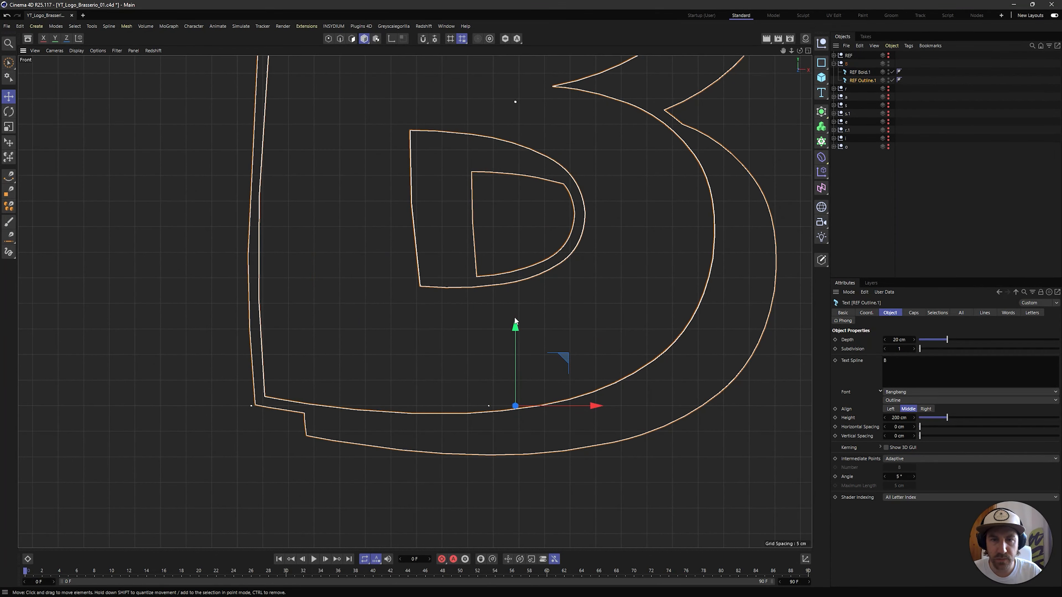
middle_click_drag(575, 237, 581, 280, "alt")
Inspect the B in the perspective view by disabling and re-enabling REF Outline.1 and REF Bold.1 one at a time
key("F1")
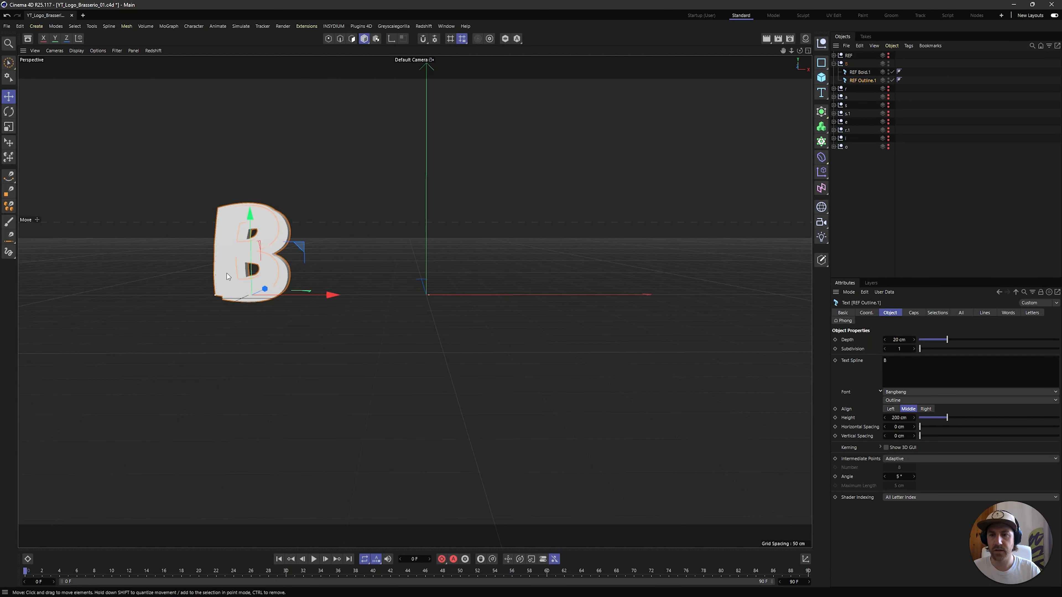
left_click_drag(312, 272, 422, 268, "alt")
left_click(920, 188)
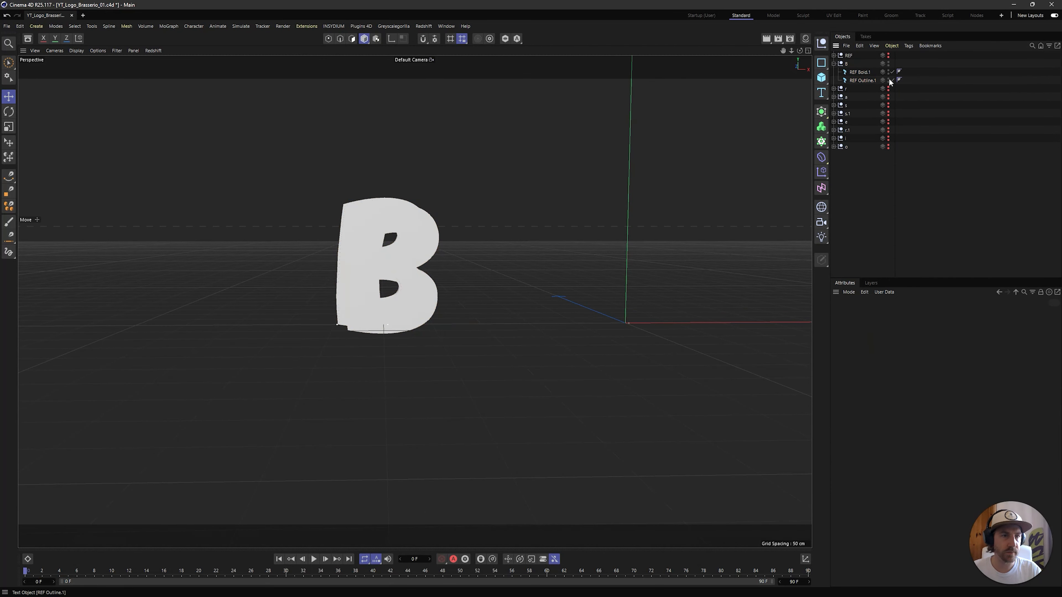
left_click(893, 80)
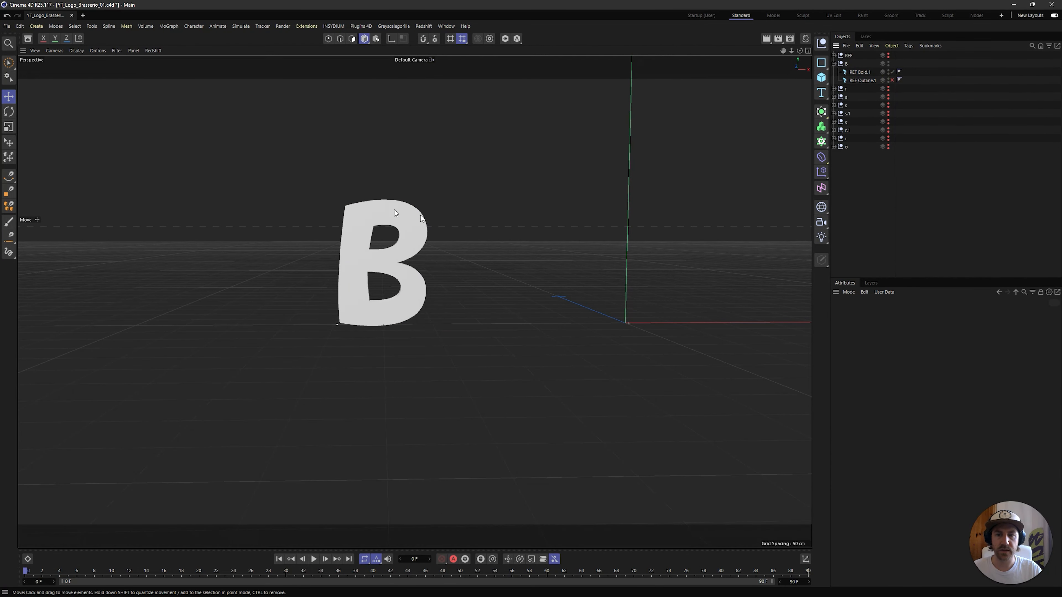
left_click(893, 72)
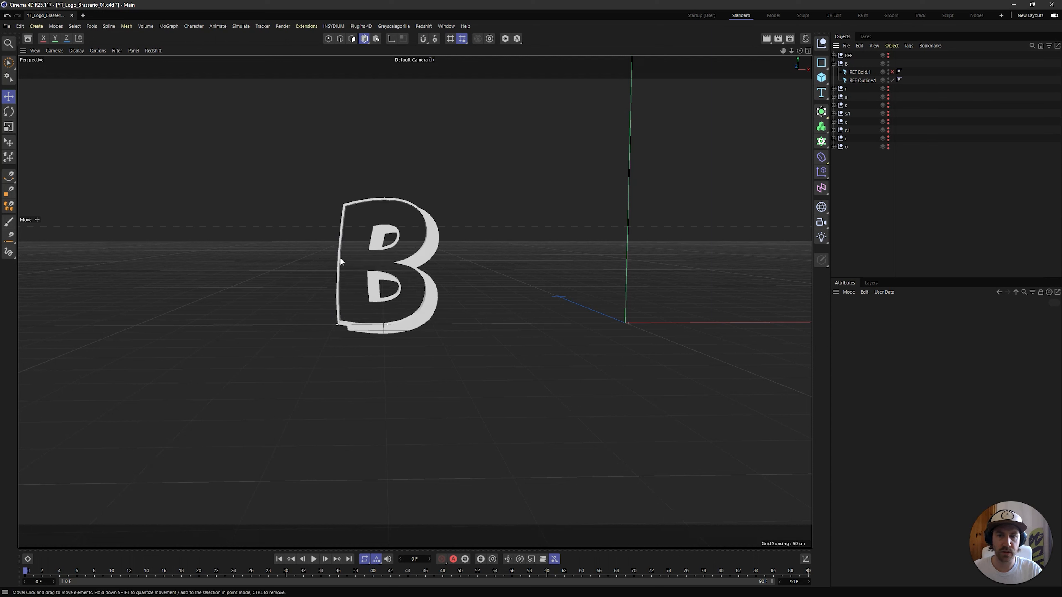
left_click(892, 72)
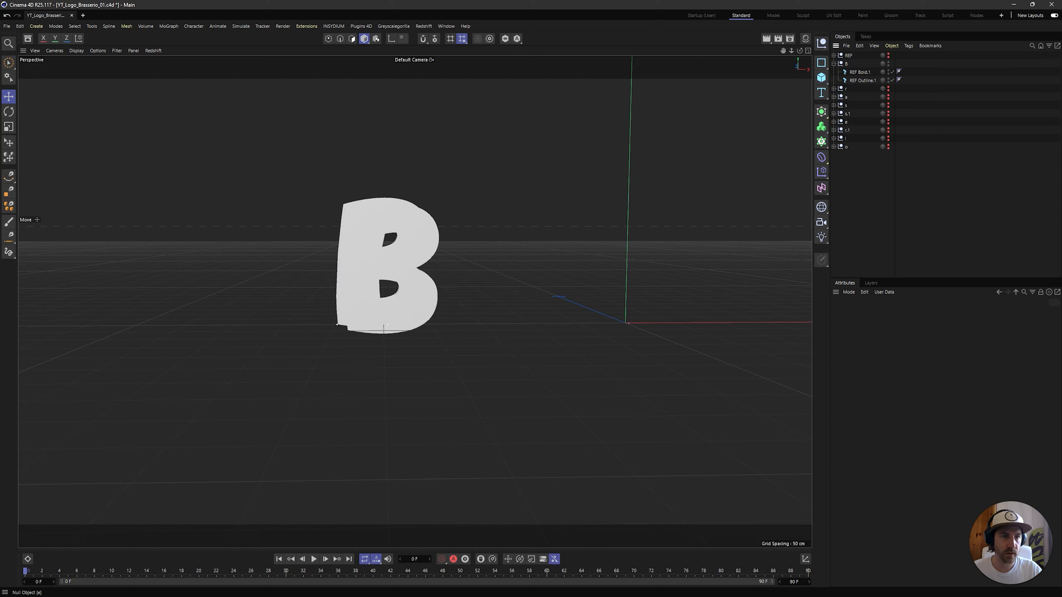
left_click(925, 123)
Show the r null and set the text of REF Bold.2 and REF Outline.2 to r
left_click(833, 56)
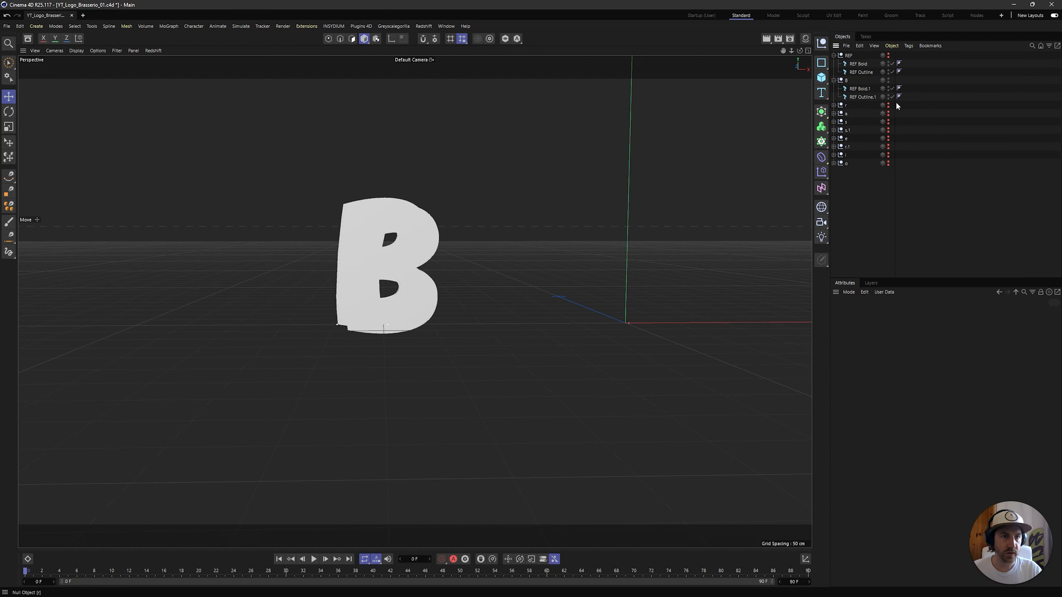
left_click(889, 105)
left_click(848, 105)
left_click(834, 105)
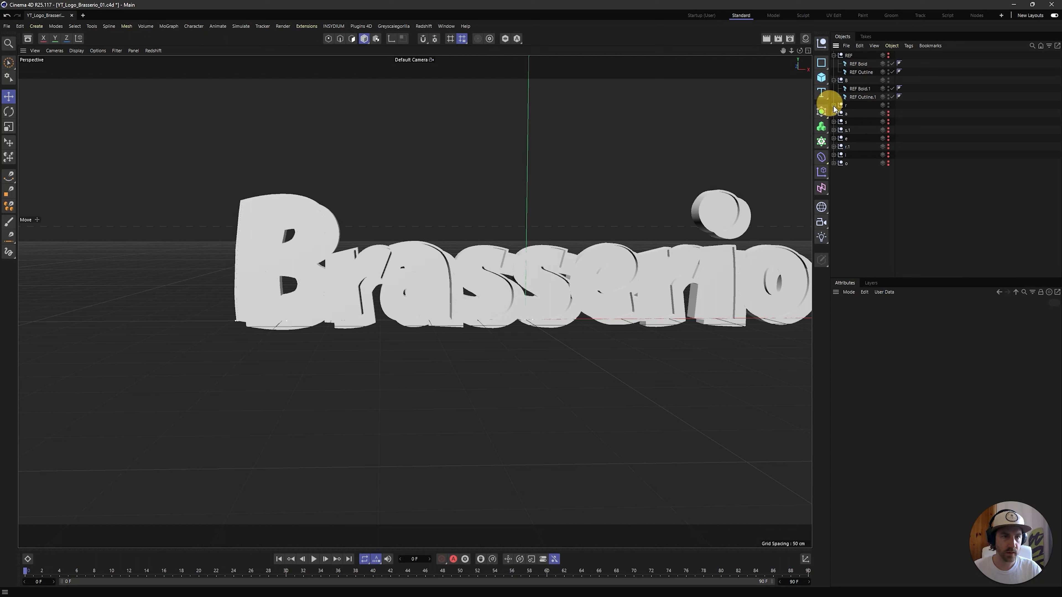
left_click(865, 114)
left_click(866, 121, "shift")
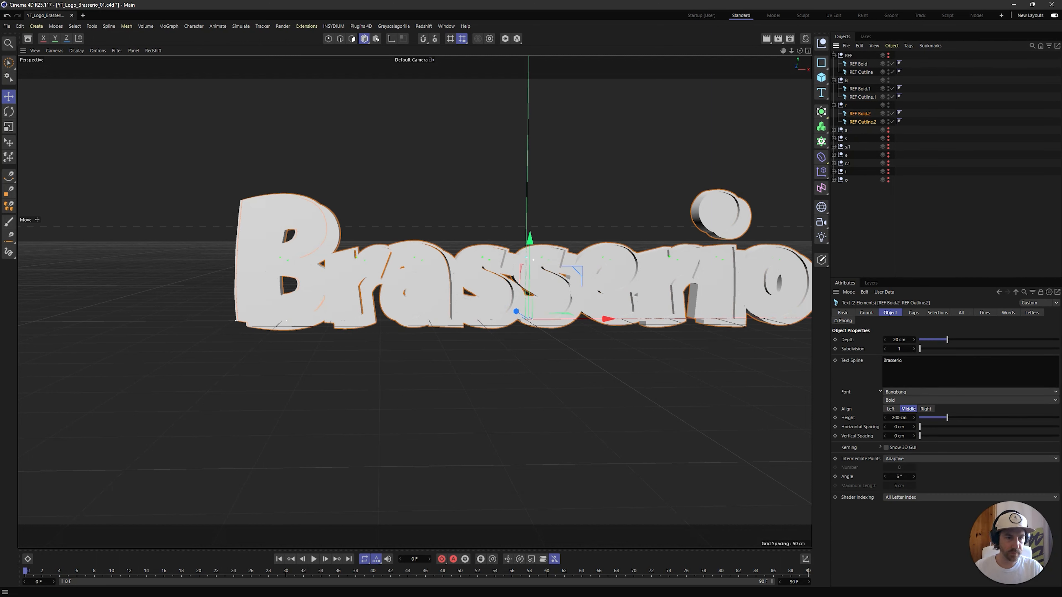
double_click(885, 361)
left_click(883, 247)
middle_click_drag(653, 269, 563, 277, "alt")
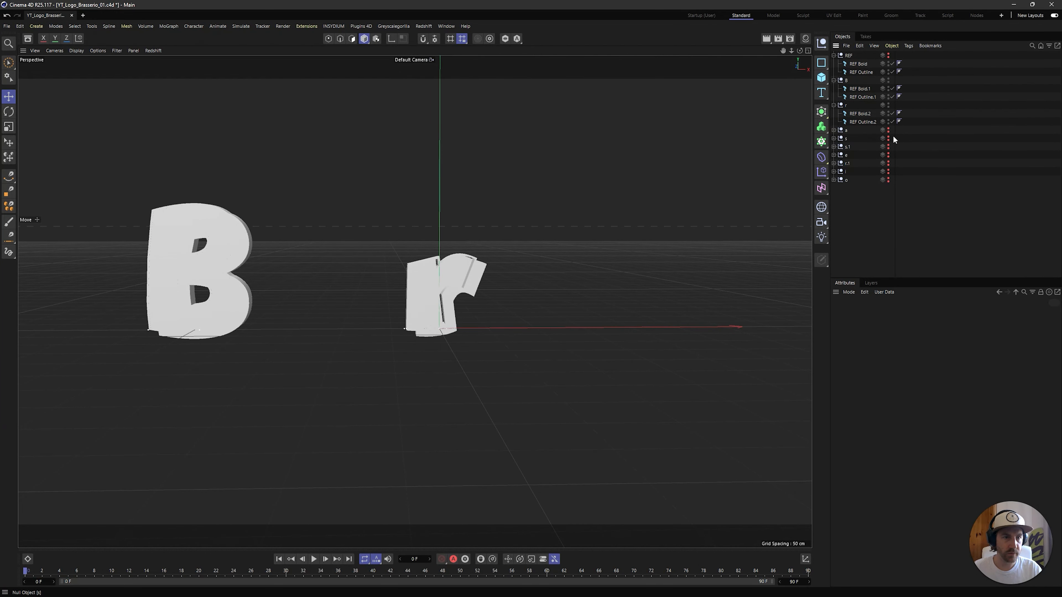
Unhide the nulls from a to o and set the text of REF Bold.3 and REF Outline.3 to a
left_click_drag(888, 130, 888, 180)
left_click(834, 130)
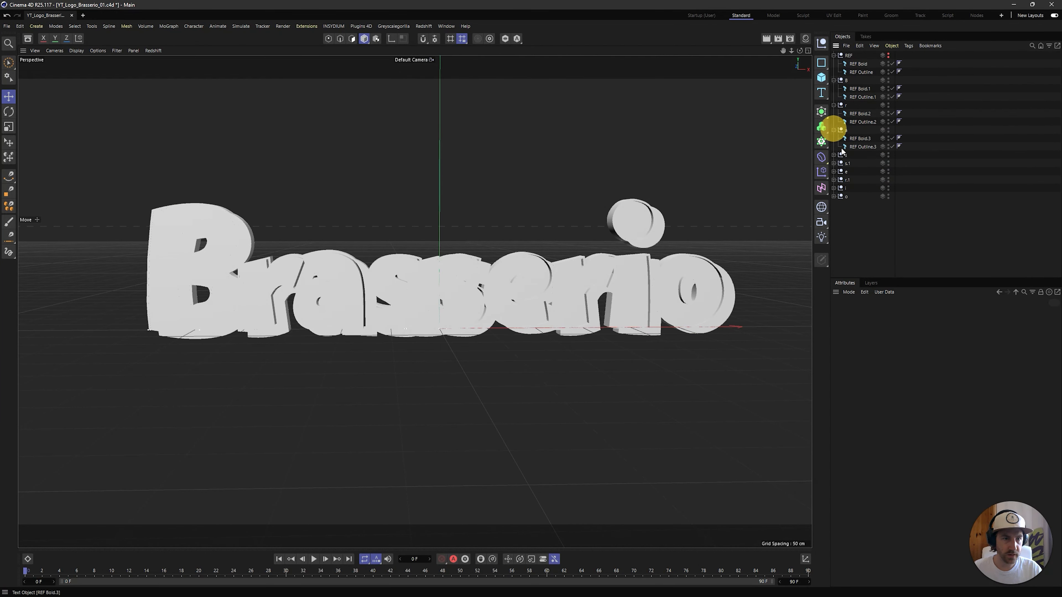
left_click(857, 138)
left_click(855, 147, "shift")
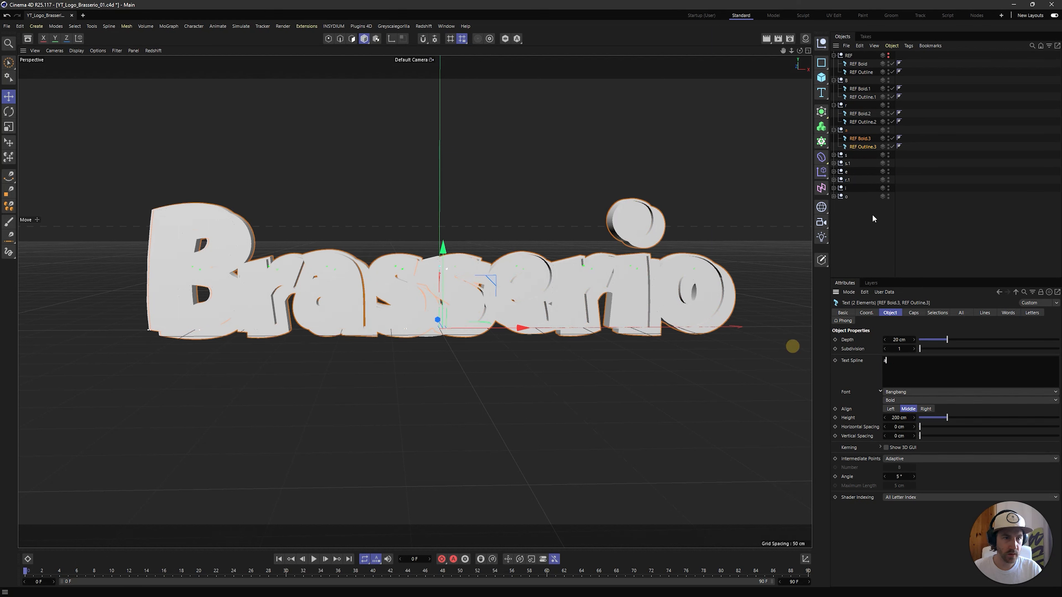
left_click(870, 237)
Set the text of the Bold and Outline objects in nulls s and s.1 to the single letter s
left_click(856, 164)
left_click(863, 176)
left_click(860, 165)
left_click(859, 172, "shift")
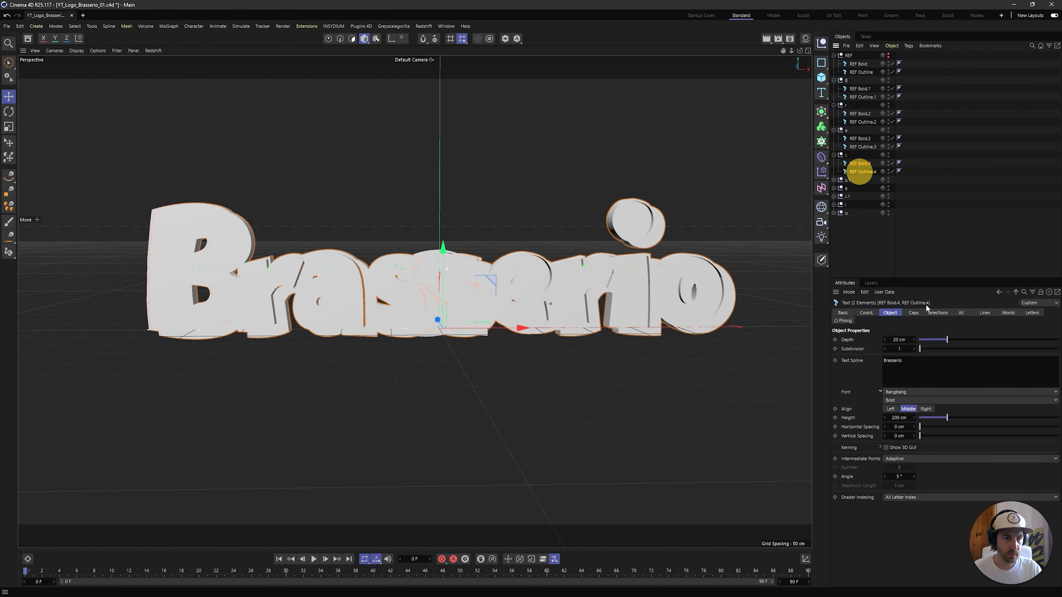
left_click(886, 216)
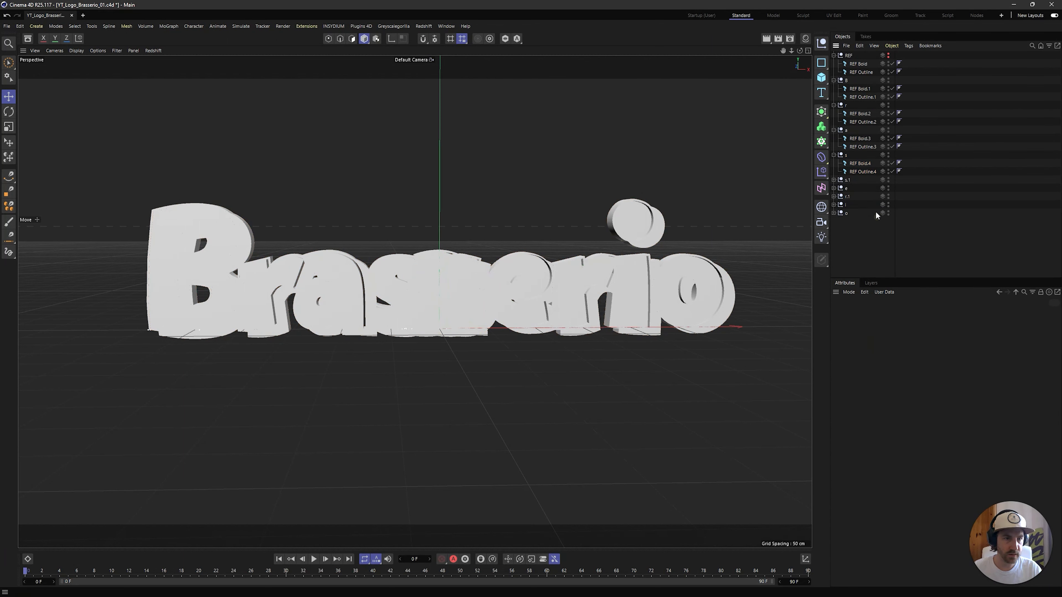
left_click(860, 189)
left_click(863, 196, "shift")
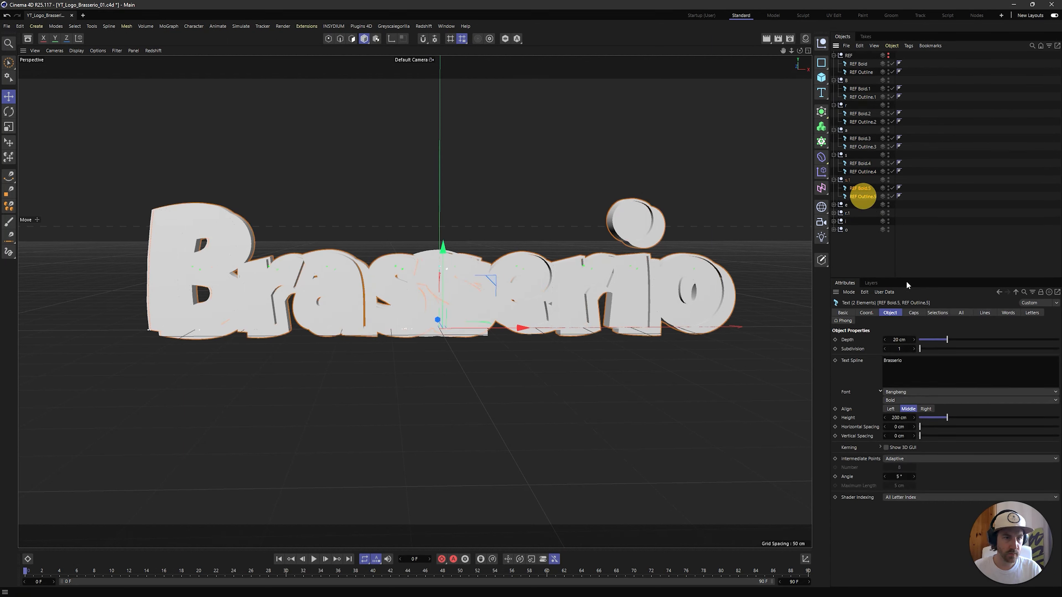
left_click(871, 240)
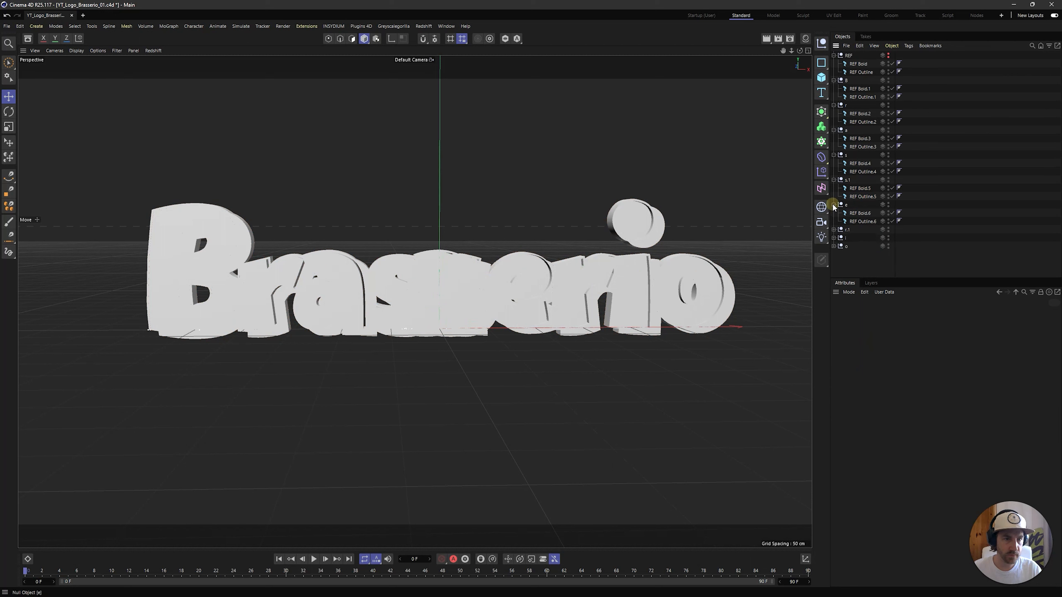
Set the text of REF Bold.6 and REF Outline.6 in the e null to e
left_click(860, 213)
left_click(863, 221, "shift")
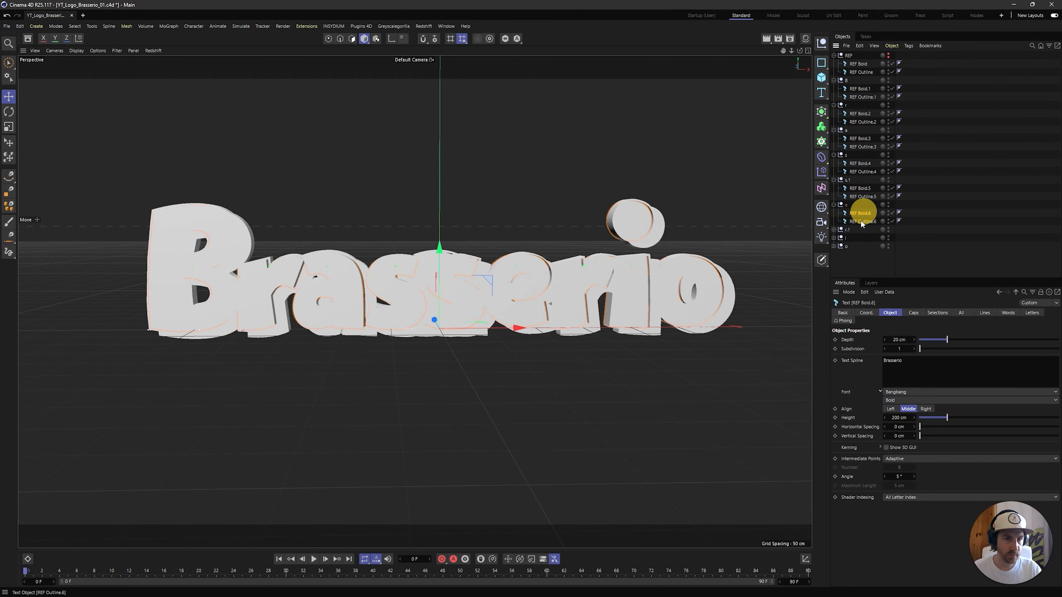
left_click(870, 284)
Expand the r.1 null and set the text of REF Bold.7 and REF Outline.7 to r
left_click(832, 226)
left_click(834, 230)
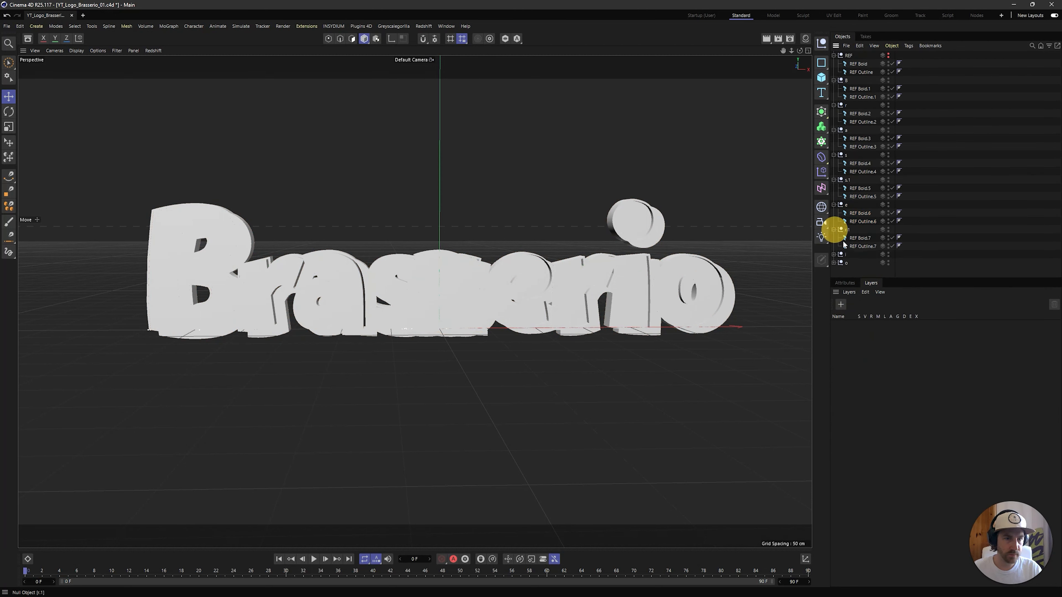
left_click(868, 245)
left_click(865, 237, "shift")
left_click_drag(887, 277, 900, 355)
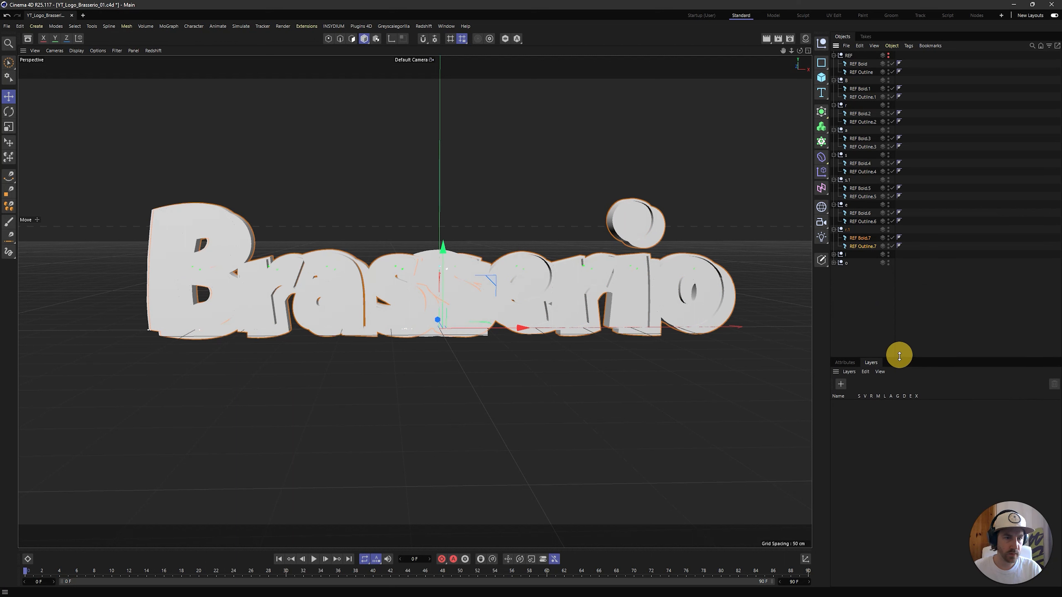
left_click(855, 238)
left_click(861, 246, "shift")
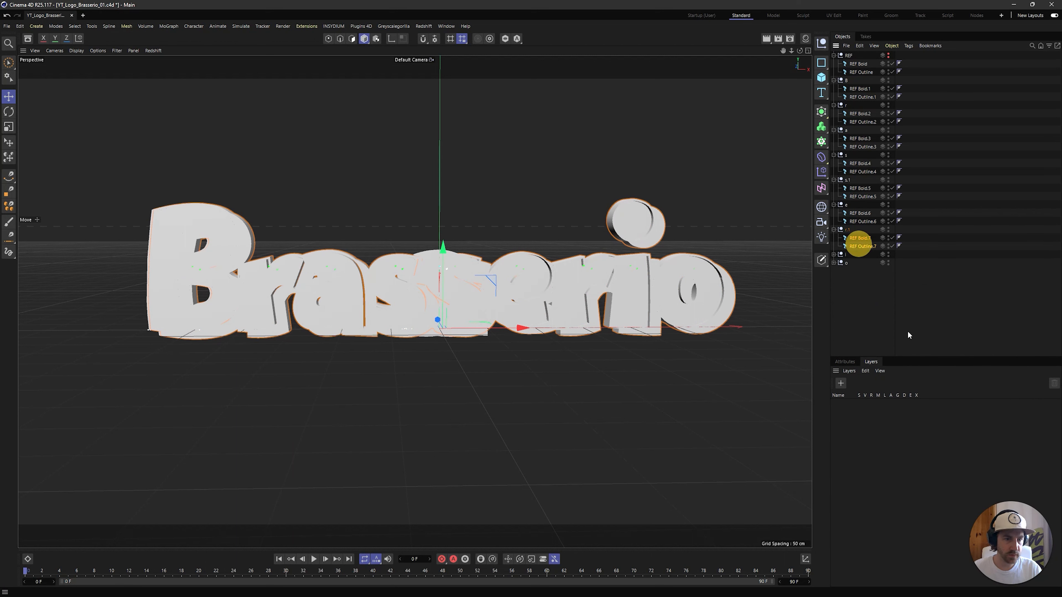
left_click(844, 362)
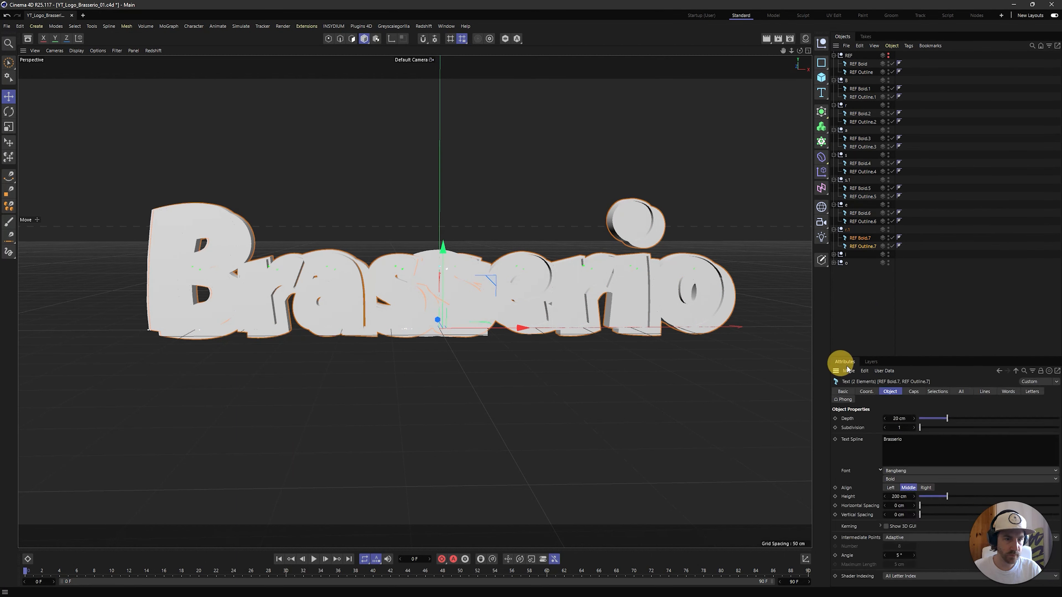
left_click(880, 335)
Expand the i null and set the text of REF Bold.8 and REF Outline.8 to i
left_click(833, 254)
left_click(861, 263)
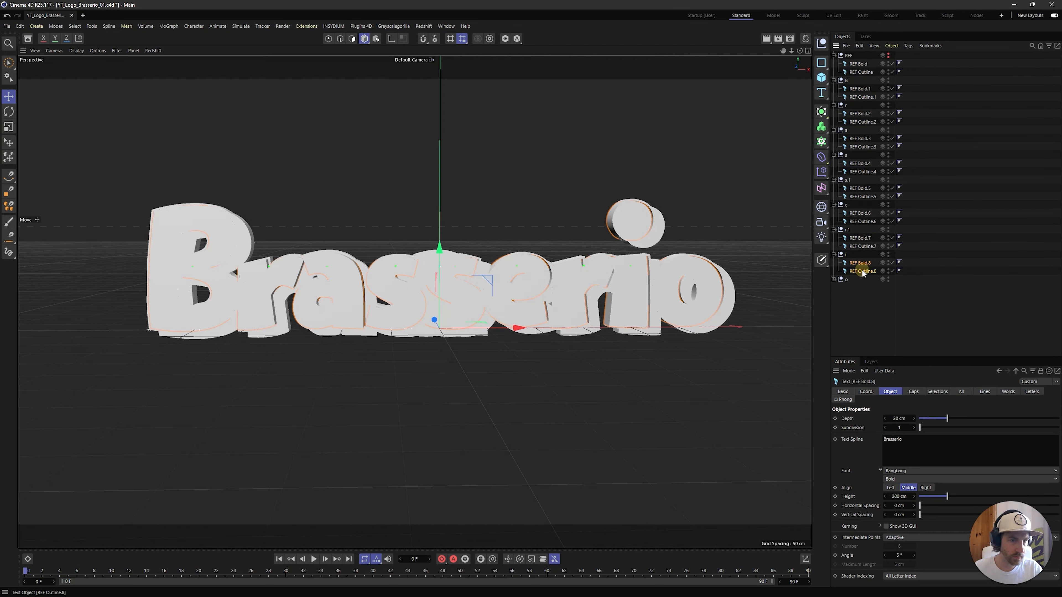
left_click(863, 271, "shift")
left_click(853, 304)
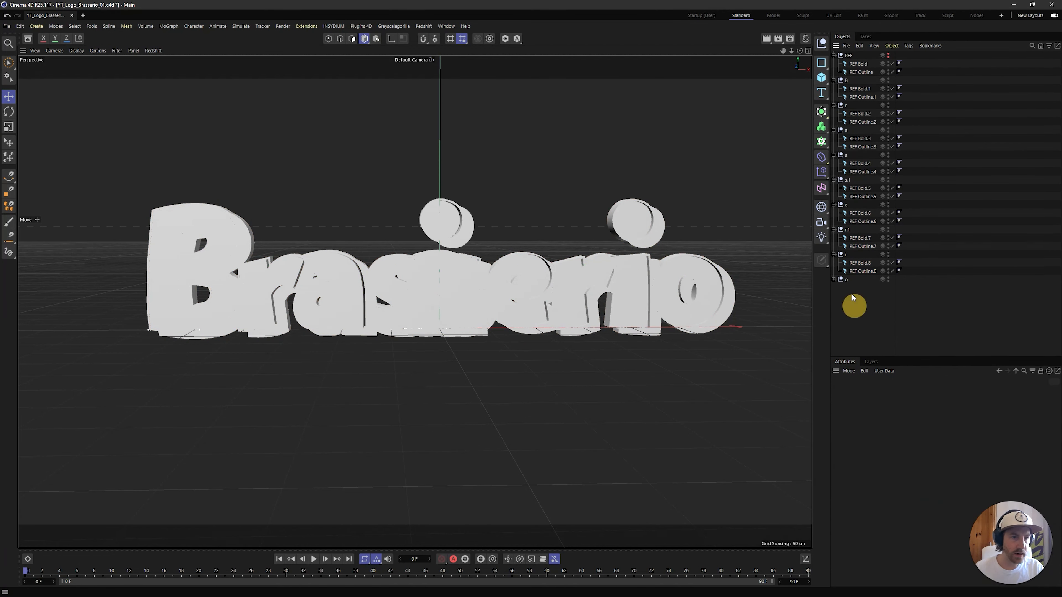
Expand the o null and set the text of REF Bold.9 and REF Outline.9 to o
left_click(833, 279)
left_click(863, 296, "shift")
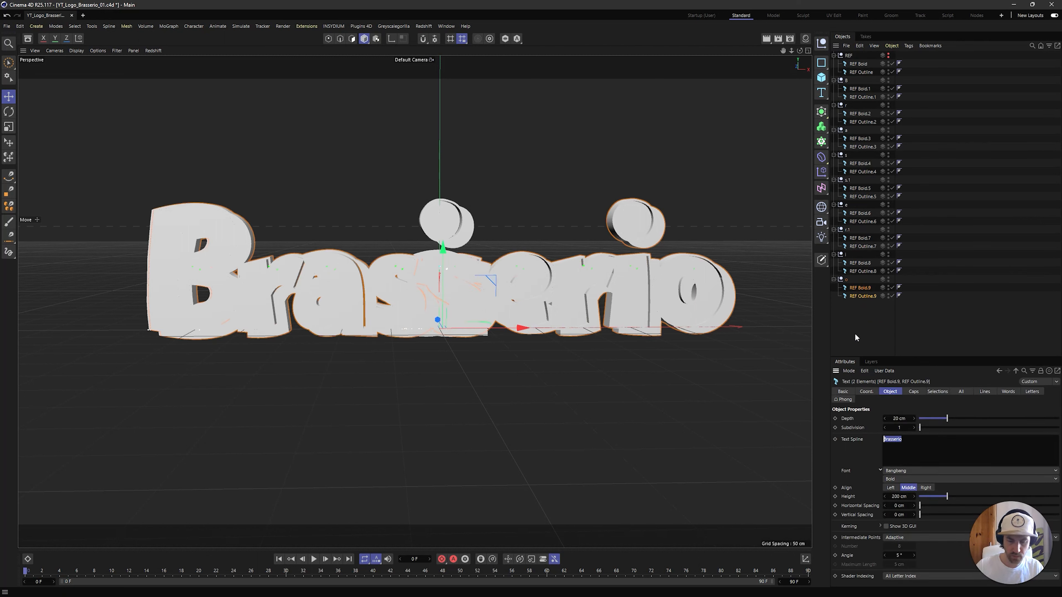
left_click(869, 347)
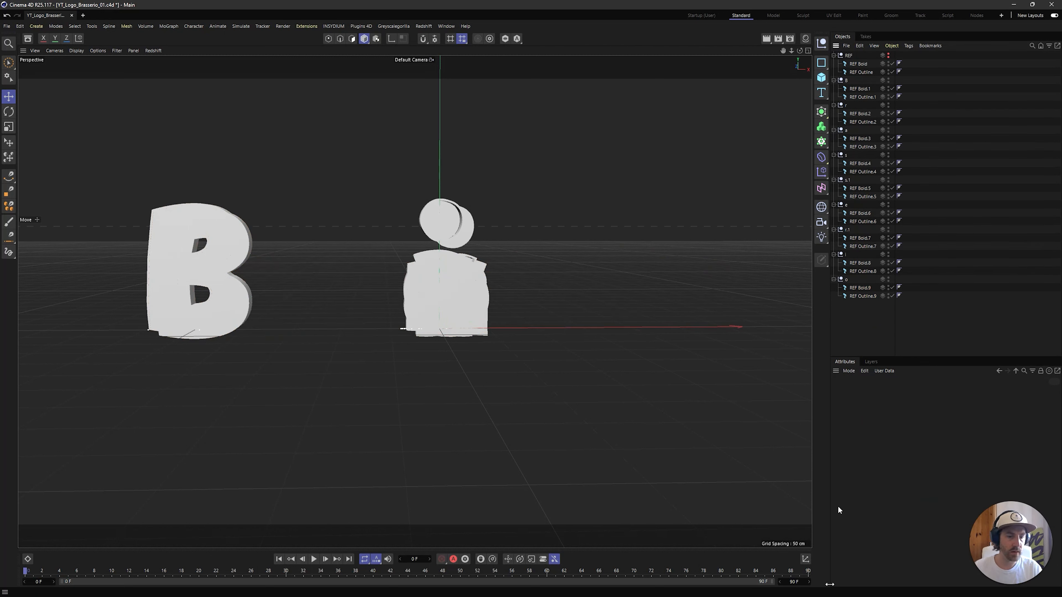
left_click(866, 336)
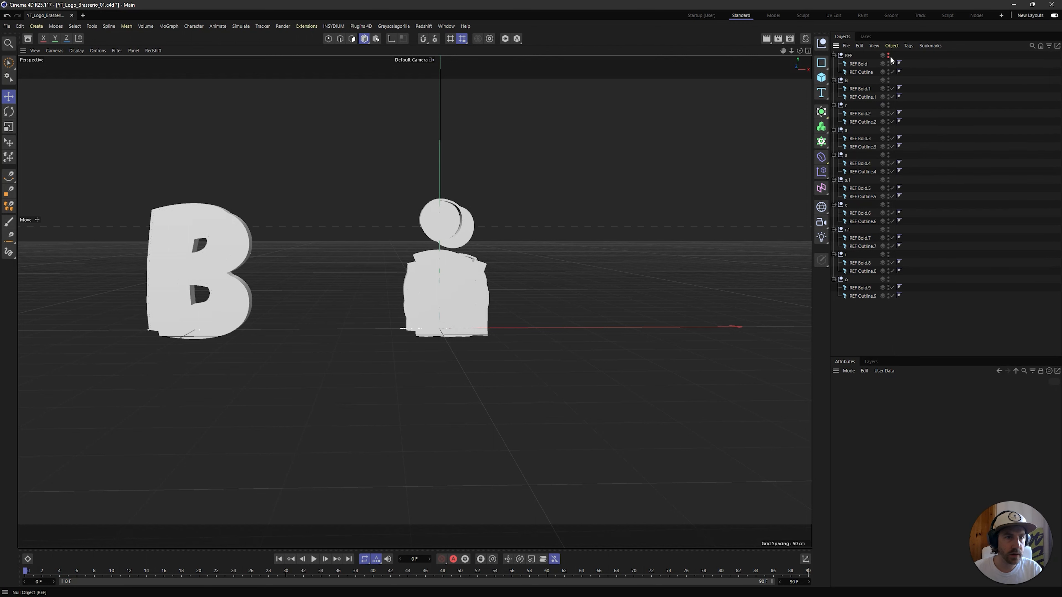
Show the REF null and frame the full-word reference in a maximized Front view
key("h")
middle_click(502, 238)
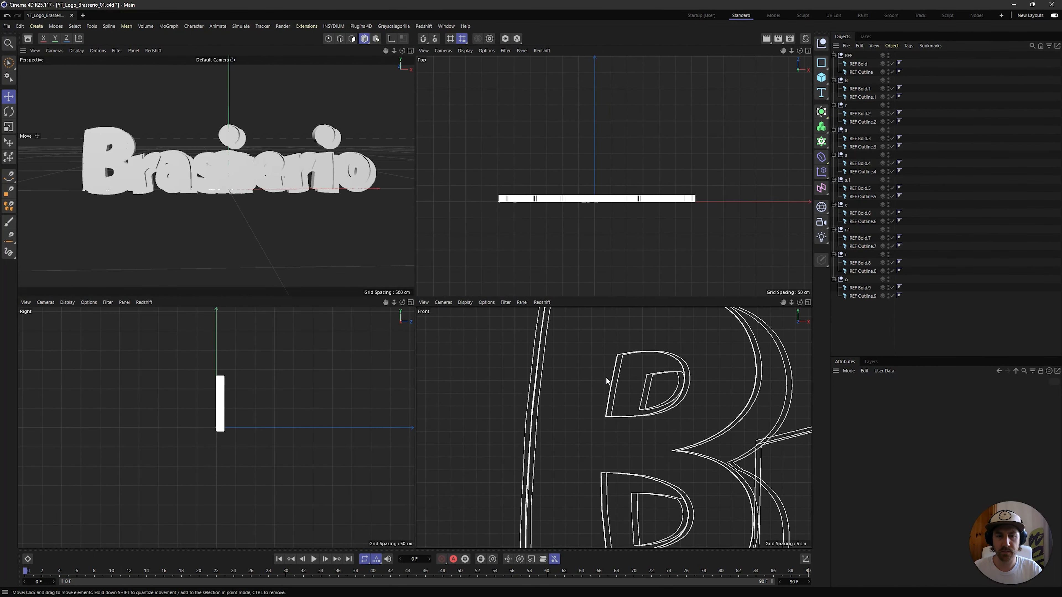
middle_click(620, 386)
scroll(620, 386, "down", 8)
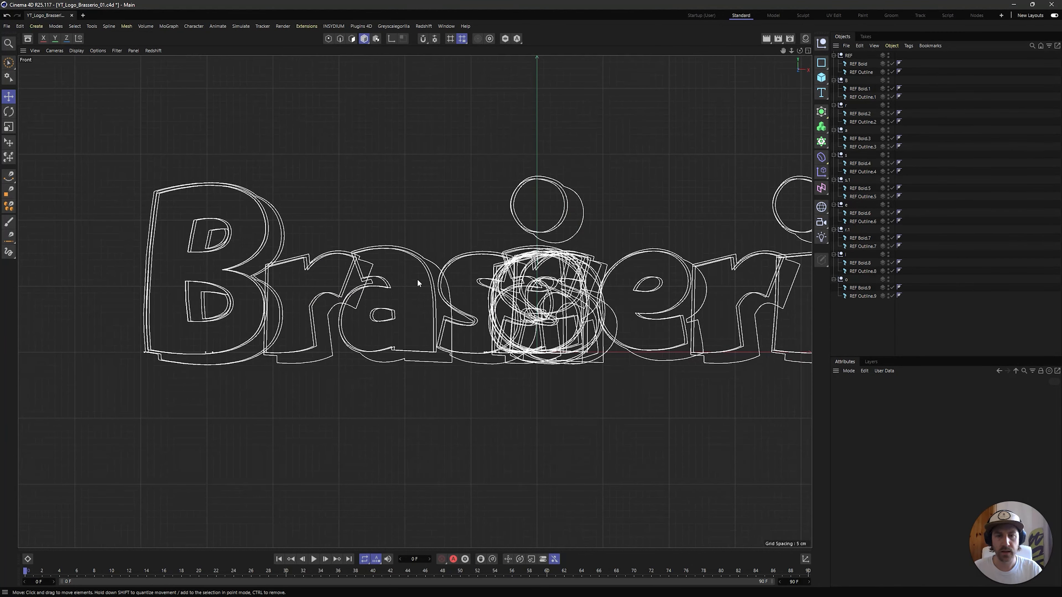
Move REF Bold.2 and REF Outline.2 together along X onto the first r of the reference word
left_click(852, 113)
left_click(846, 105)
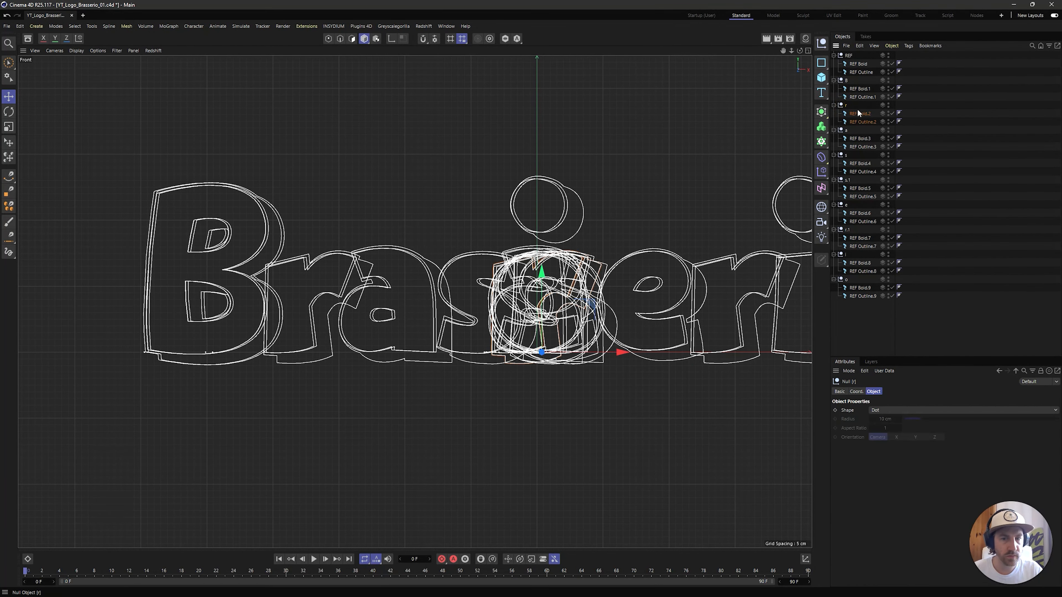
left_click(860, 114)
left_click(868, 122, "shift")
left_click(860, 89)
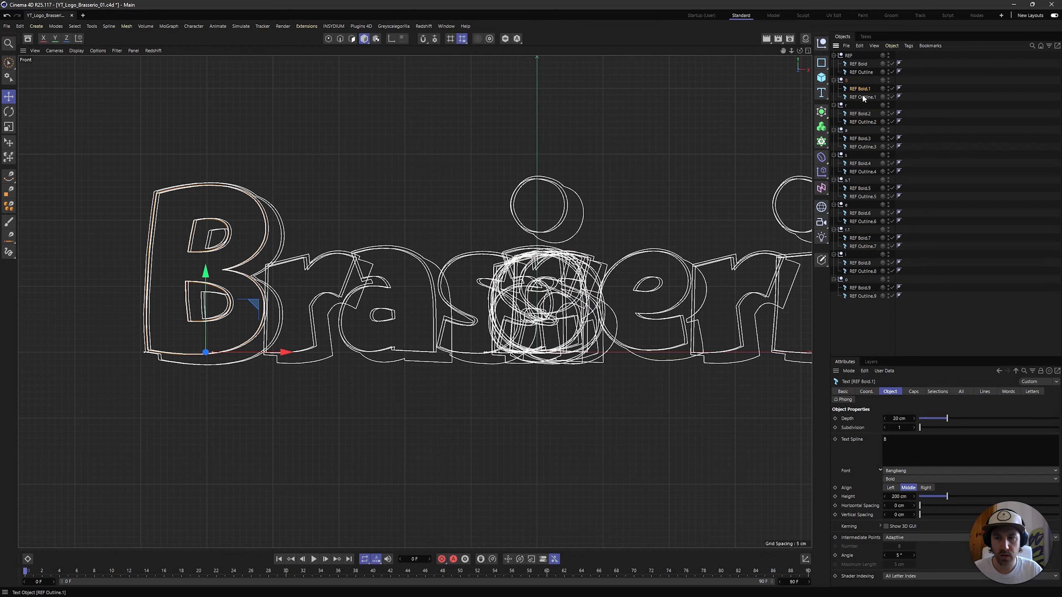
left_click(859, 114)
left_click(862, 122, "shift")
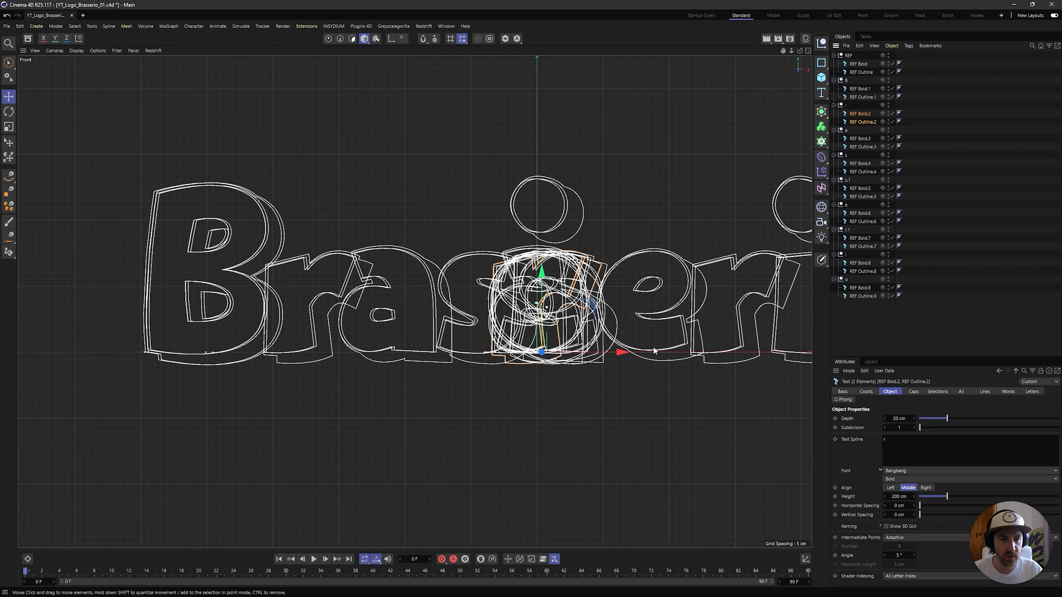
left_click_drag(613, 352, 386, 348)
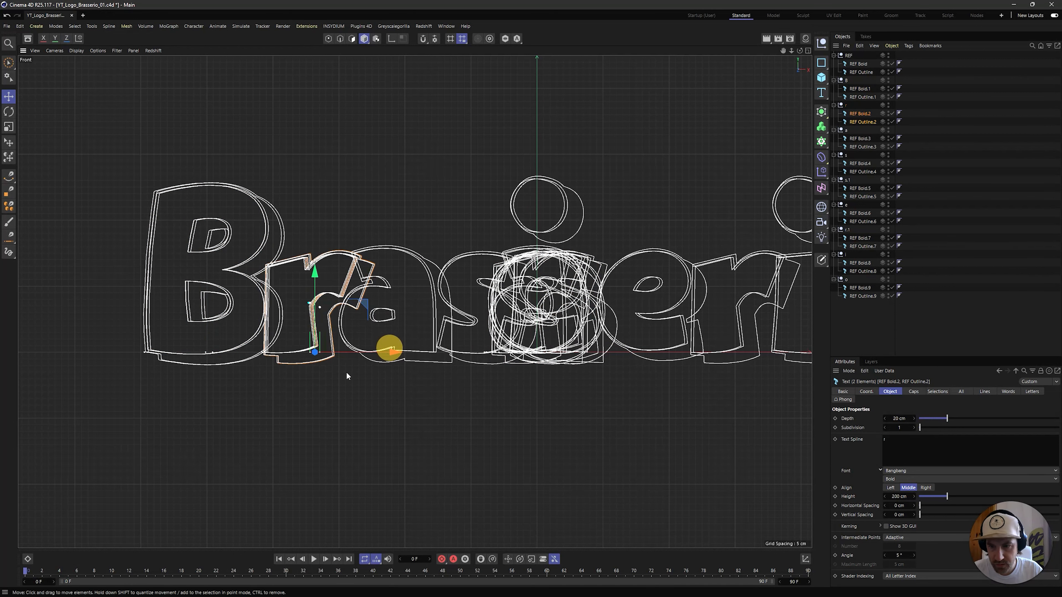
middle_click_drag(305, 363, 432, 336, "alt")
scroll(482, 325, "up", 5)
scroll(481, 328, "up", 3)
left_click_drag(347, 296, 338, 298)
Move REF Bold.3 and REF Outline.3 together along X onto the a of the reference word
left_click(857, 138)
left_click(859, 146, "shift")
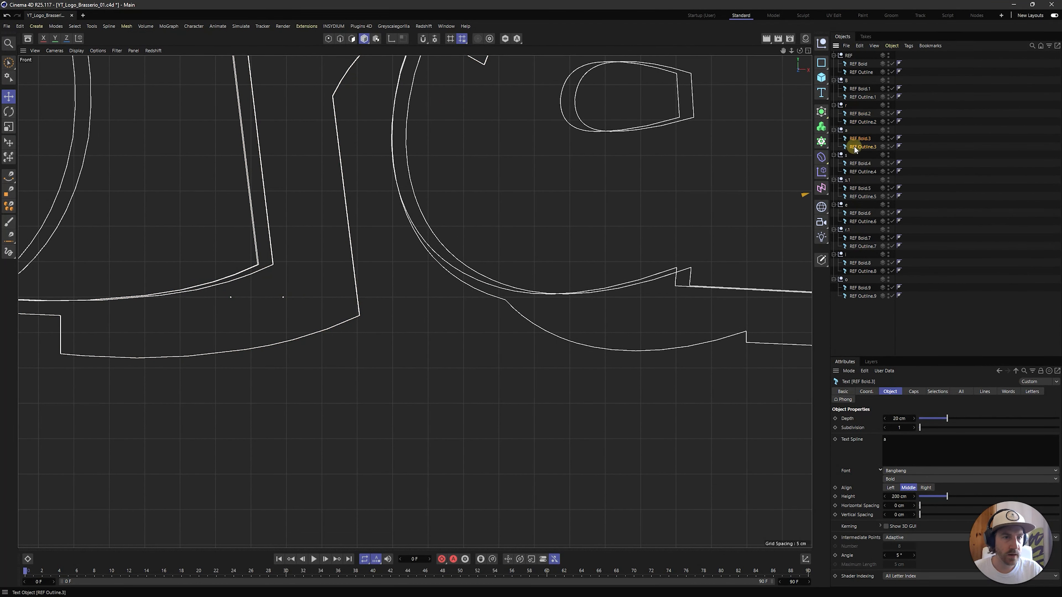
scroll(488, 254, "down", 4)
scroll(561, 307, "down", 4)
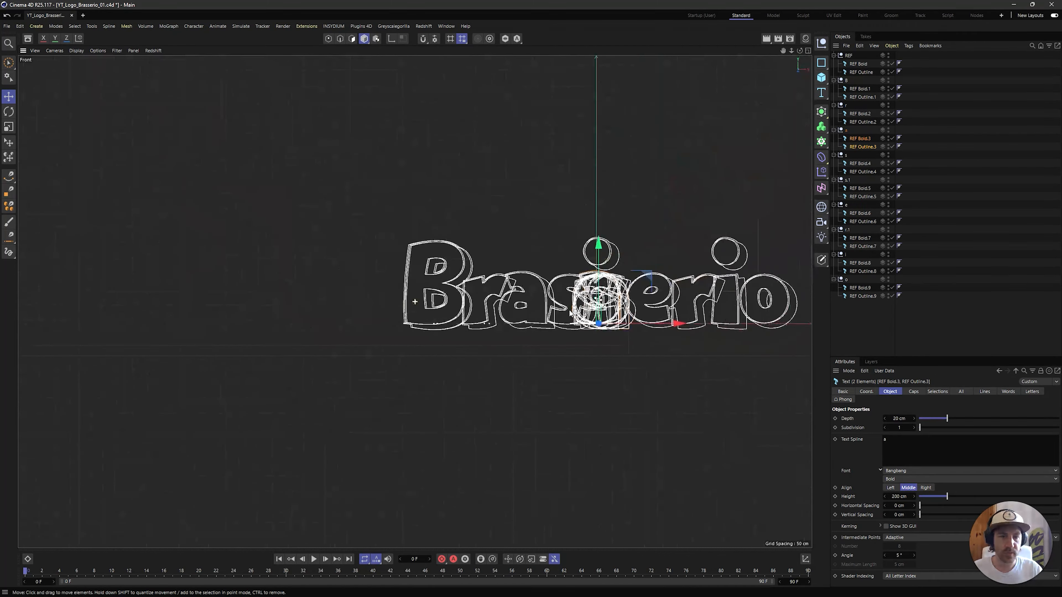
scroll(544, 308, "up", 5)
left_click_drag(530, 308, 282, 300)
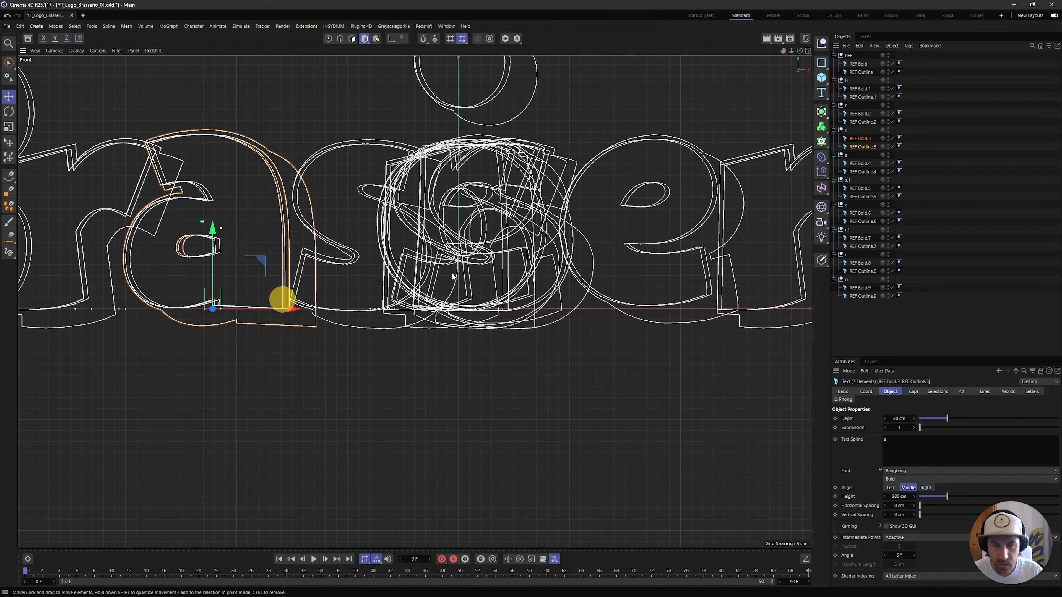
Move REF Bold.4 and REF Outline.4 together along X onto the first s of the reference word
left_click(861, 164)
left_click(862, 171, "shift")
left_click_drag(554, 313, 451, 304)
Move REF Bold.9 and REF Outline.9 together along X onto the final o of the reference word
left_click(860, 288)
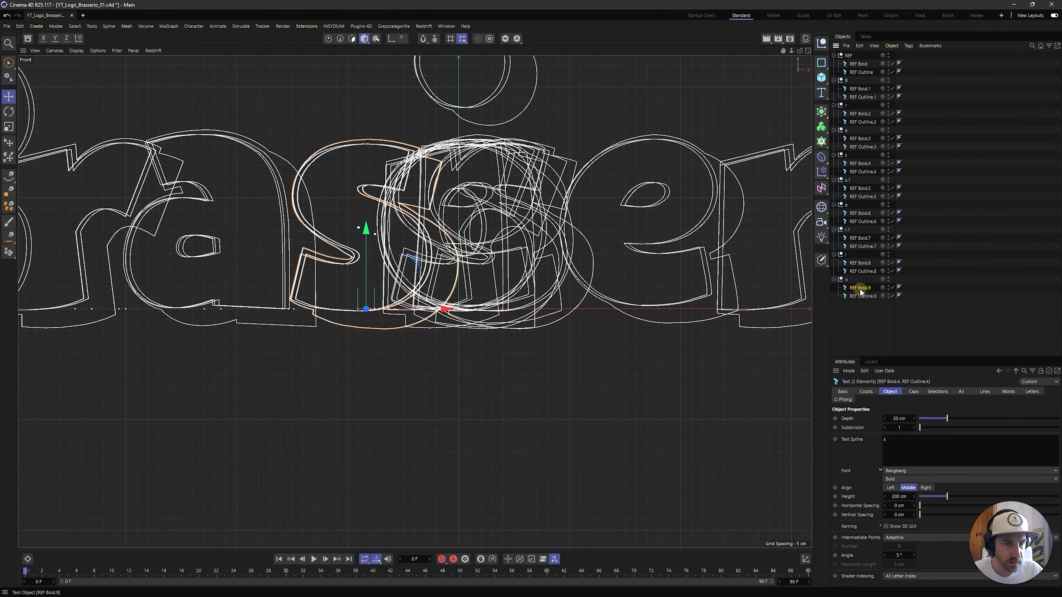
left_click(860, 296, "shift")
middle_click_drag(697, 315, 293, 334, "alt")
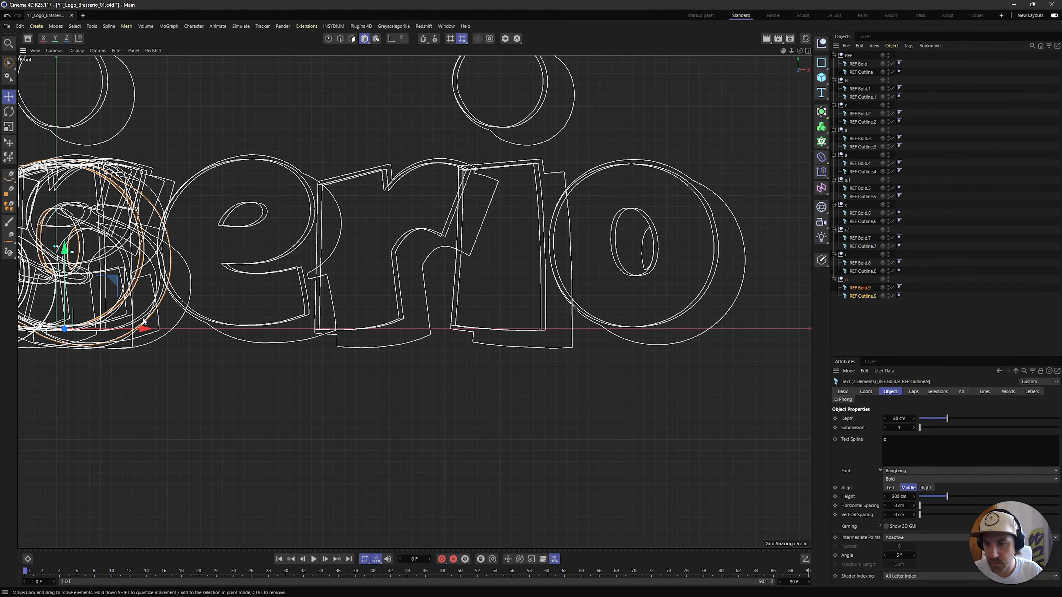
left_click_drag(151, 329, 723, 302)
Move REF Bold.8 and REF Outline.8 together along X onto the i of the reference word
left_click(860, 263)
left_click(863, 271, "shift")
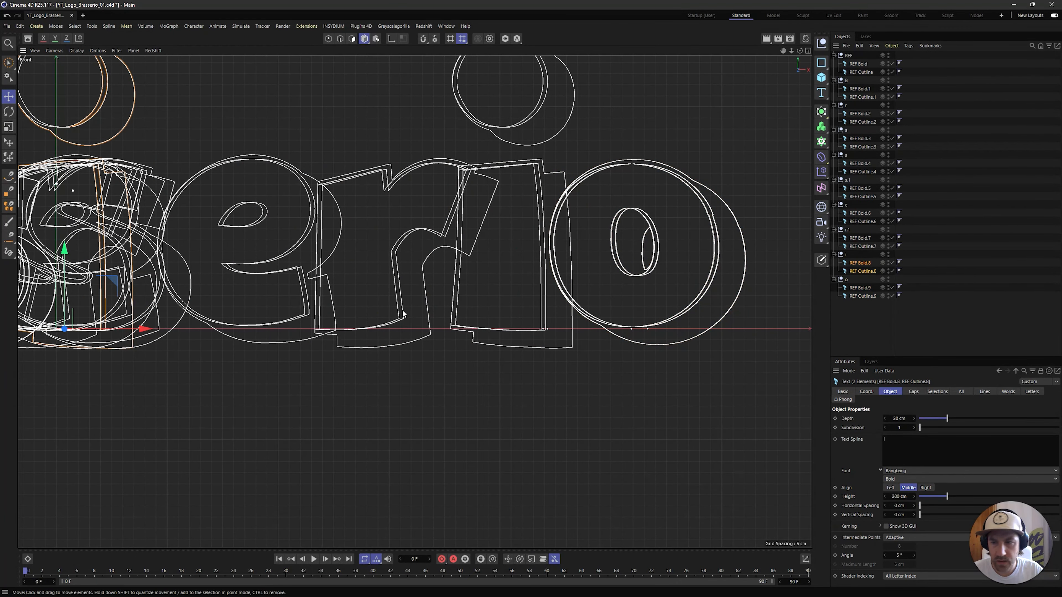
middle_click_drag(352, 313, 548, 327, "alt")
left_click_drag(335, 343, 770, 331)
left_click(954, 248)
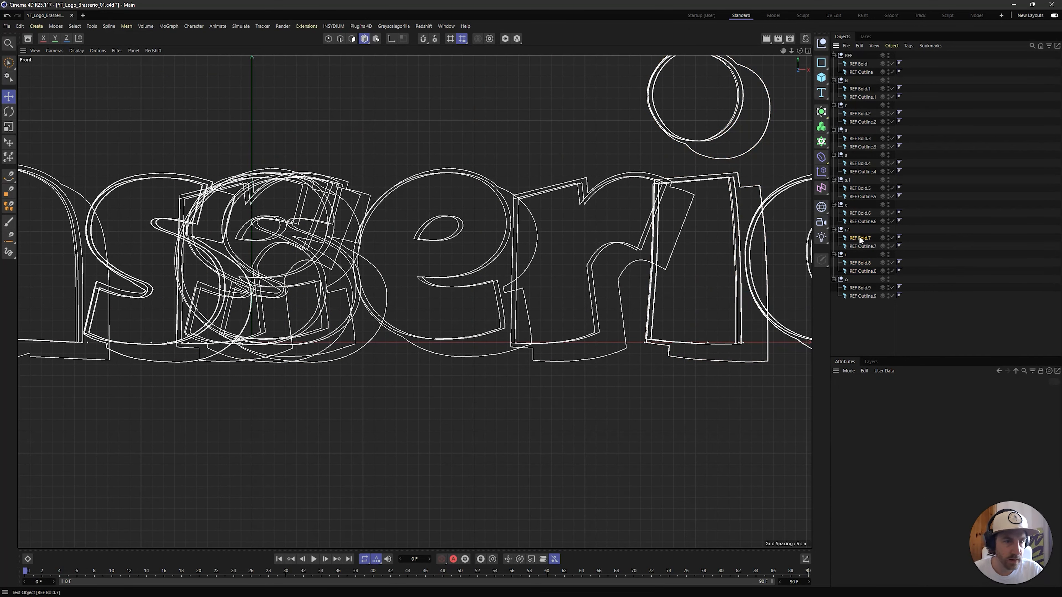
Move REF Bold.7 and REF Outline.7 together along X onto the second r of the reference word
left_click(859, 237)
left_click(861, 246, "shift")
left_click_drag(344, 344, 676, 334)
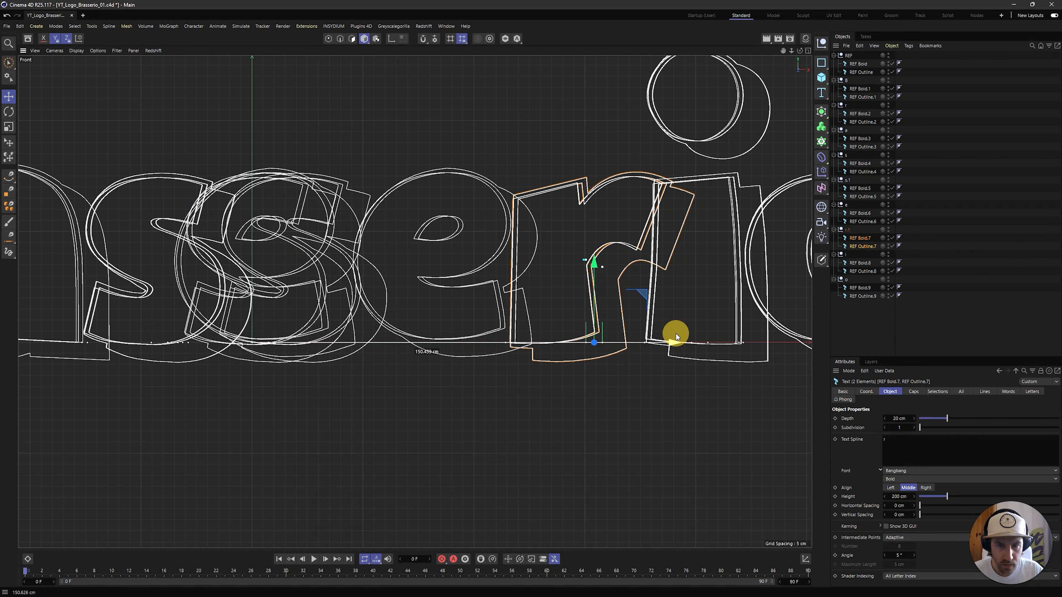
left_click(967, 283)
Move REF Bold.6 and REF Outline.6 together along X onto the e of the reference word
left_click(861, 213)
left_click(862, 222, "shift")
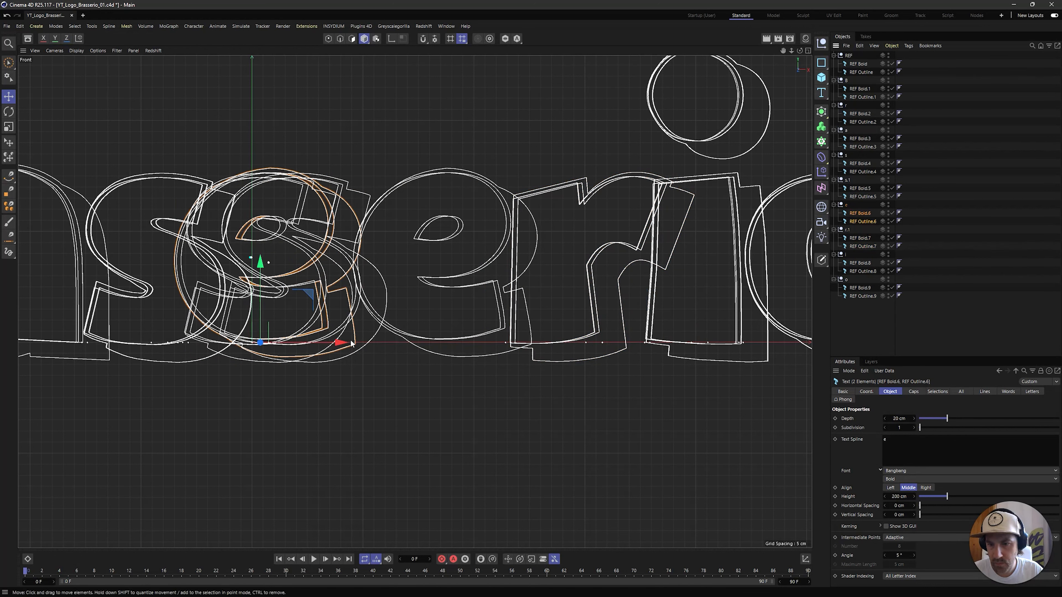
left_click_drag(351, 343, 527, 342)
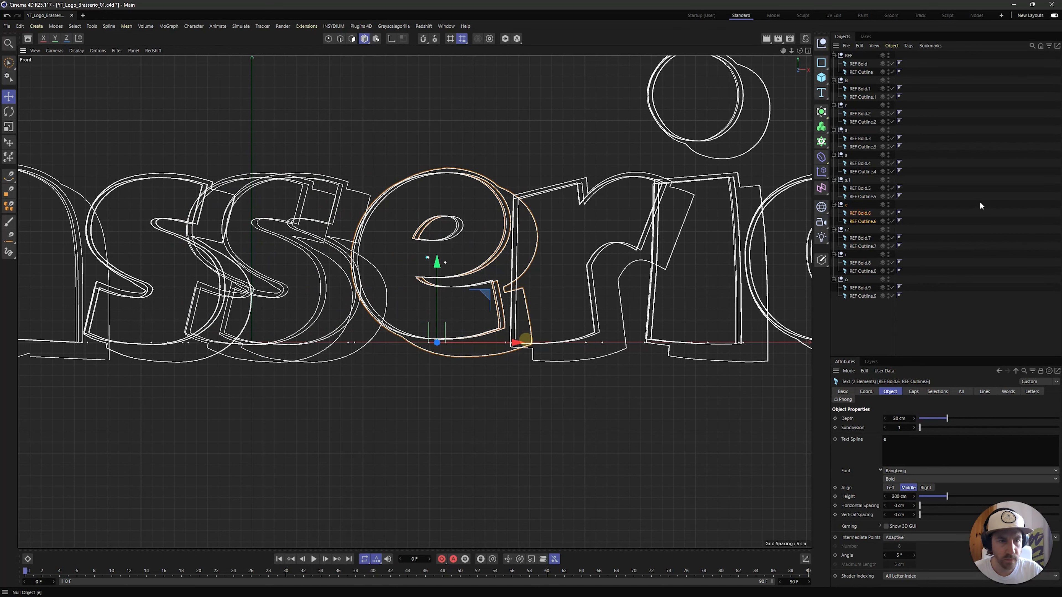
left_click(980, 202)
Move REF Bold.5 and REF Outline.5 together along X onto the second s of the reference word
left_click(861, 189)
left_click(863, 196, "shift")
left_click_drag(335, 343, 373, 343)
Check the placed letters in the Perspective and Front views and hide the REF null
middle_click_drag(167, 260, 311, 235, "alt")
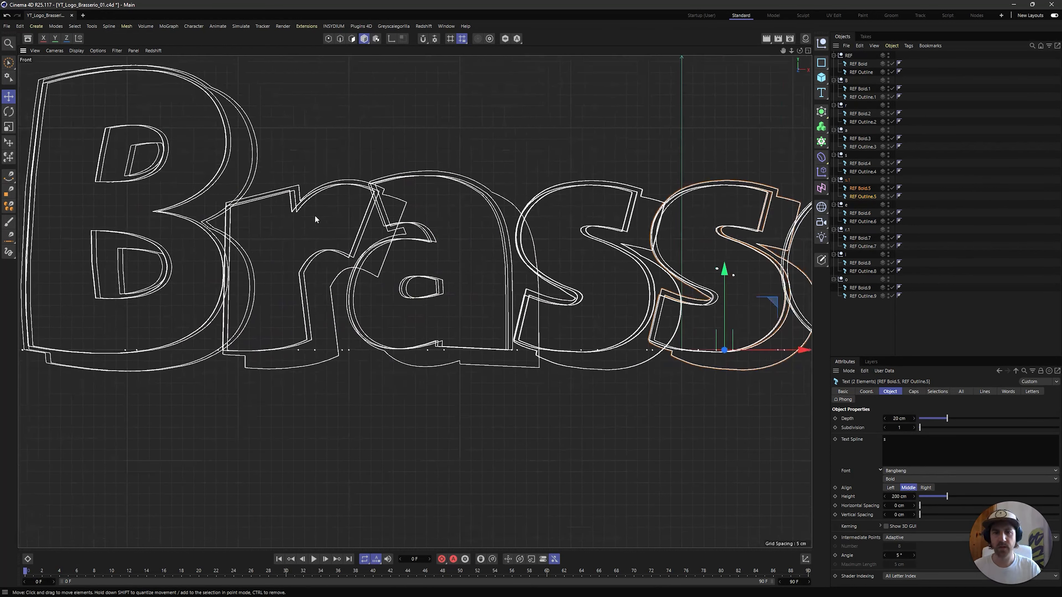
scroll(597, 144, "down", 3)
middle_click(596, 145)
middle_click(282, 233)
left_click_drag(312, 287, 344, 274, "alt")
middle_click(481, 232)
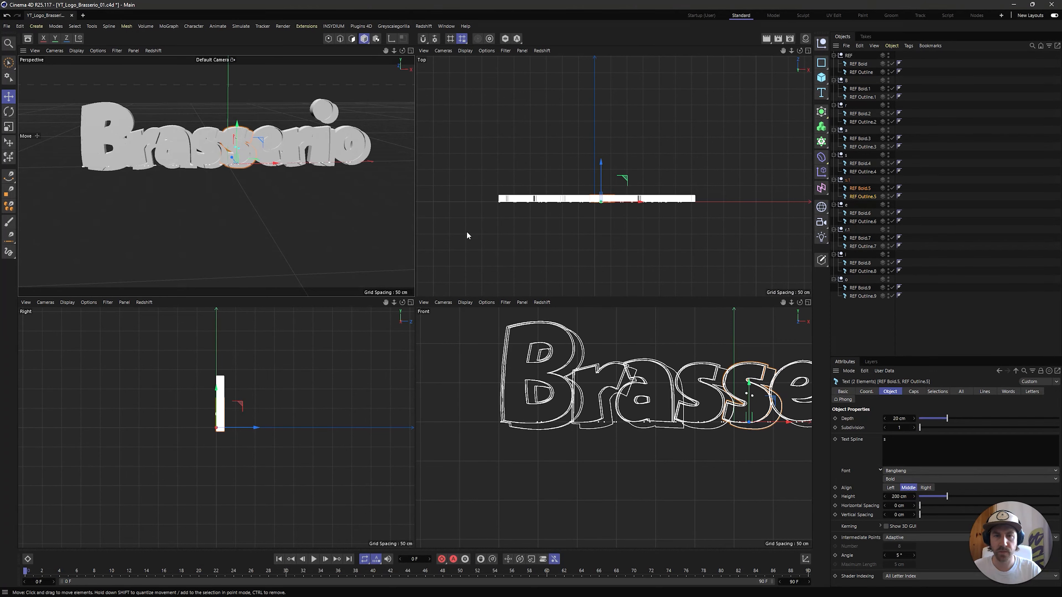
middle_click(607, 359)
left_click(959, 134)
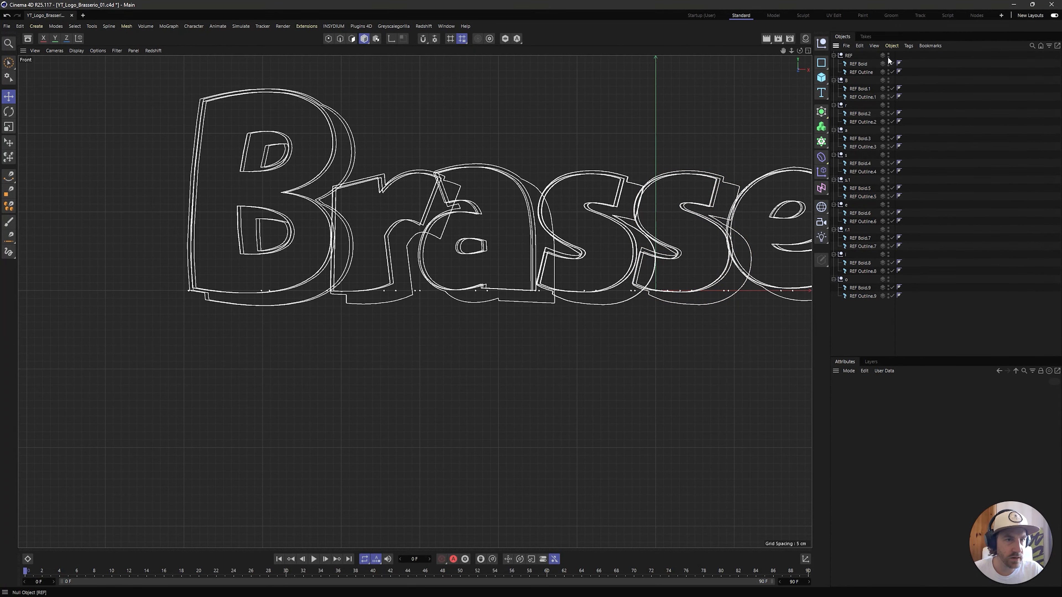
left_click(888, 56)
Shift REF Outline.2 slightly along X so its inner contour matches the bold r
left_click(861, 122)
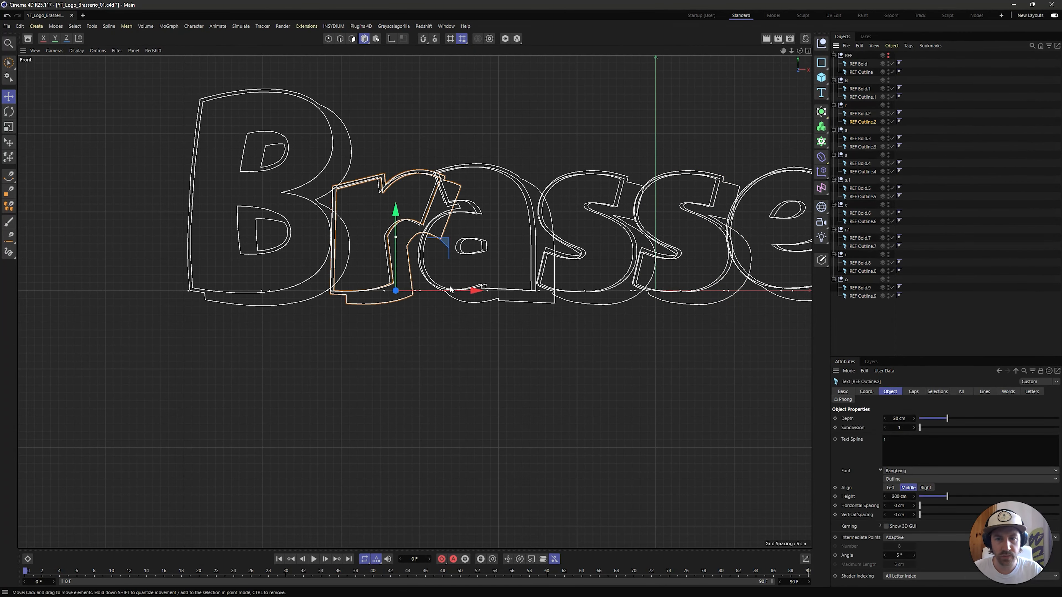
scroll(451, 289, "up", 10)
mouse_move(543, 384)
left_mouse_down()
mouse_move(515, 385)
mouse_move(527, 385)
left_mouse_up()
scroll(622, 326, "down", 10)
Shift REF Outline.3 along X so its inner contour coincides with the bold a
left_click(875, 147)
middle_click_drag(532, 378, 426, 387, "alt")
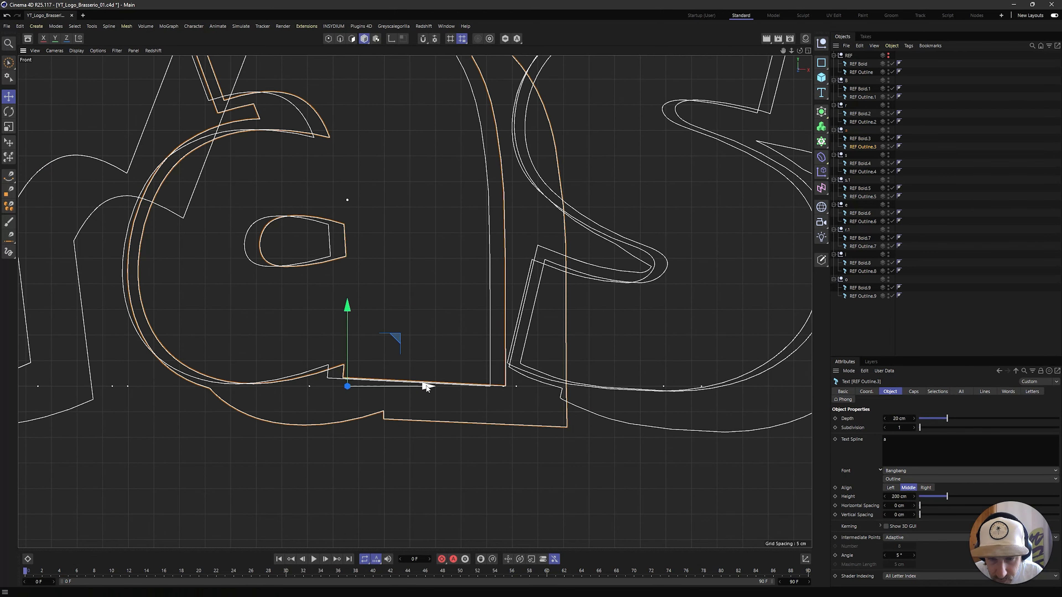
left_click_drag(425, 387, 412, 390)
left_click_drag(331, 309, 333, 311)
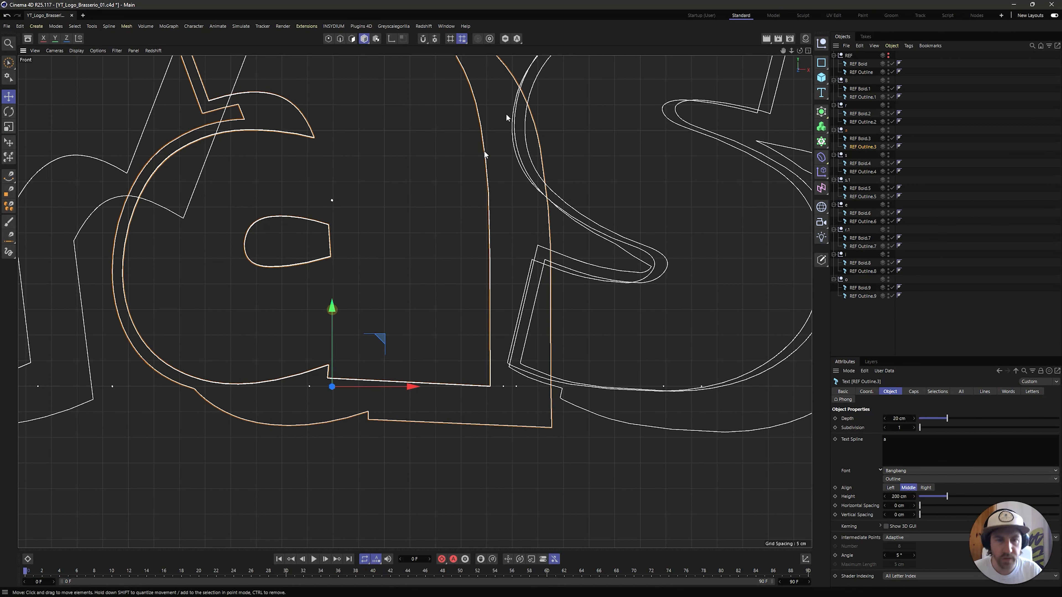
Shift REF Outline.4 along X so its inner contour coincides with the first bold s
scroll(606, 163, "down", 5)
scroll(553, 259, "up", 2)
left_click(861, 164)
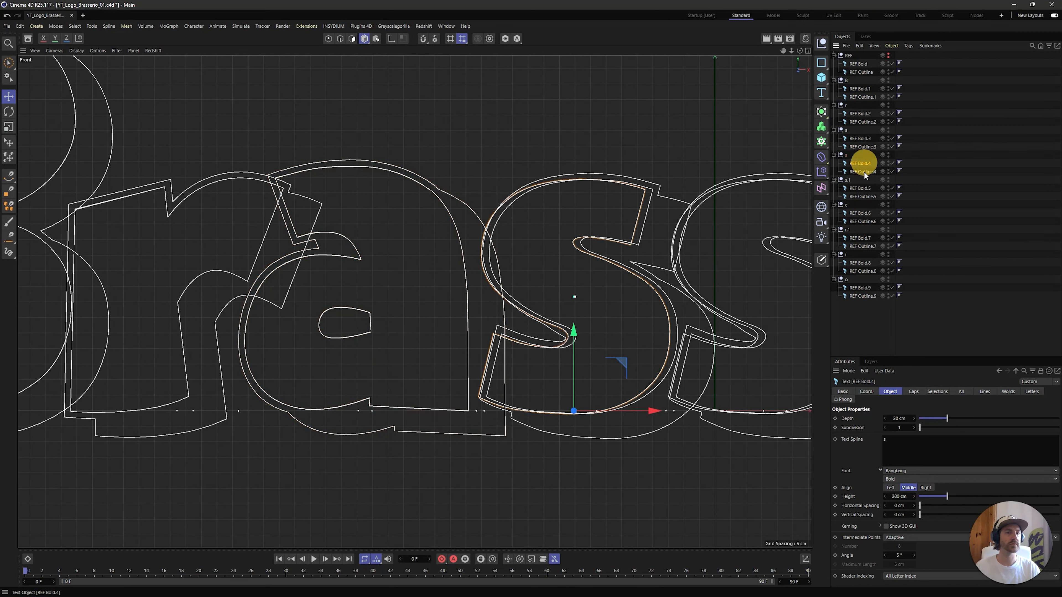
left_click(863, 171, "ctrl")
middle_click_drag(626, 374, 531, 374)
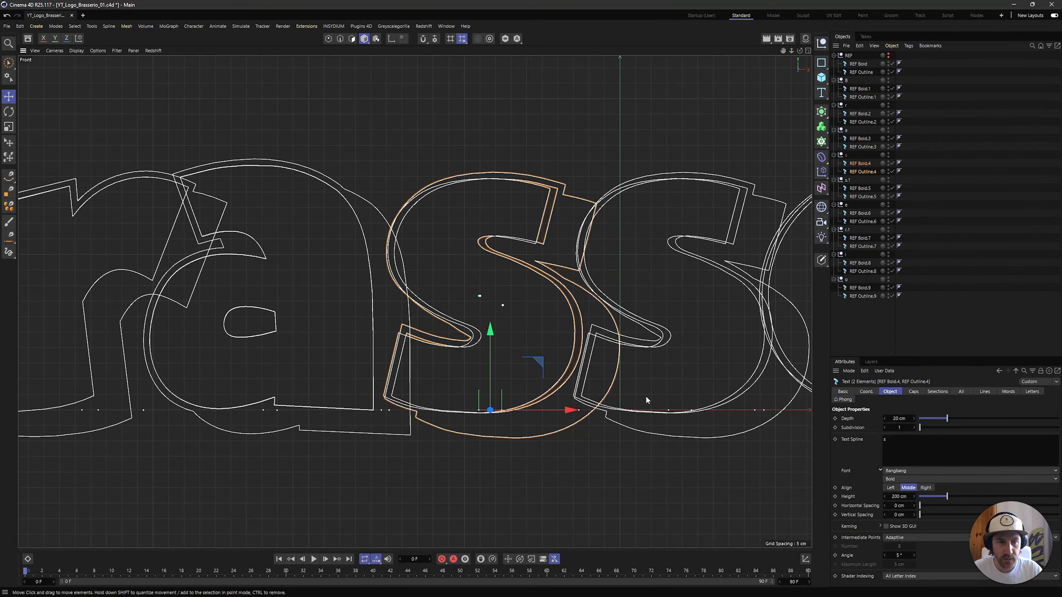
left_click(863, 171)
scroll(578, 421, "up", 4)
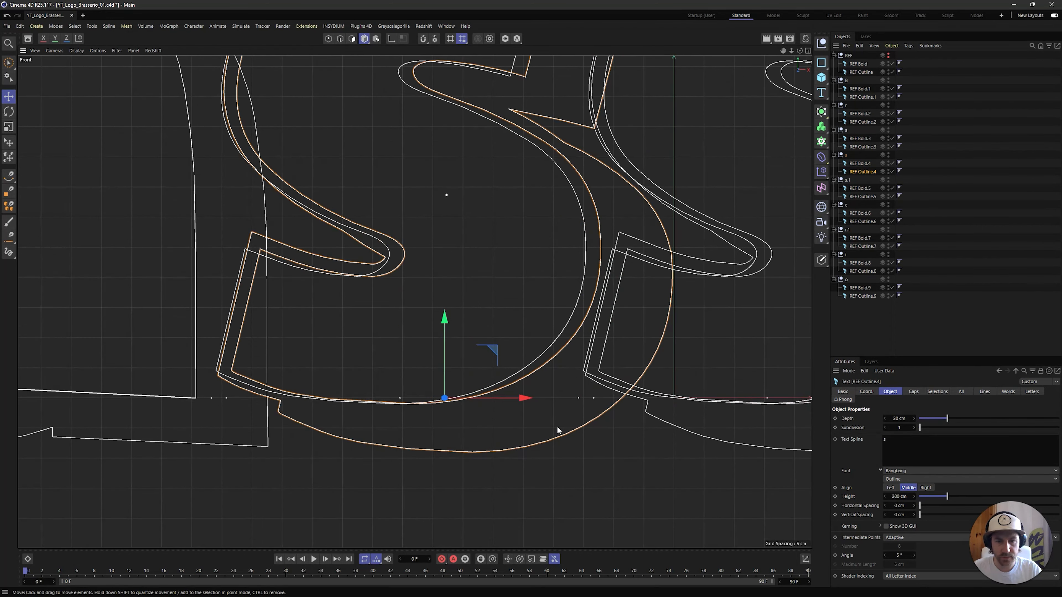
left_click_drag(522, 397, 506, 391)
Shift REF Outline.5 along X so its inner contour coincides with the second bold s
left_click(738, 292)
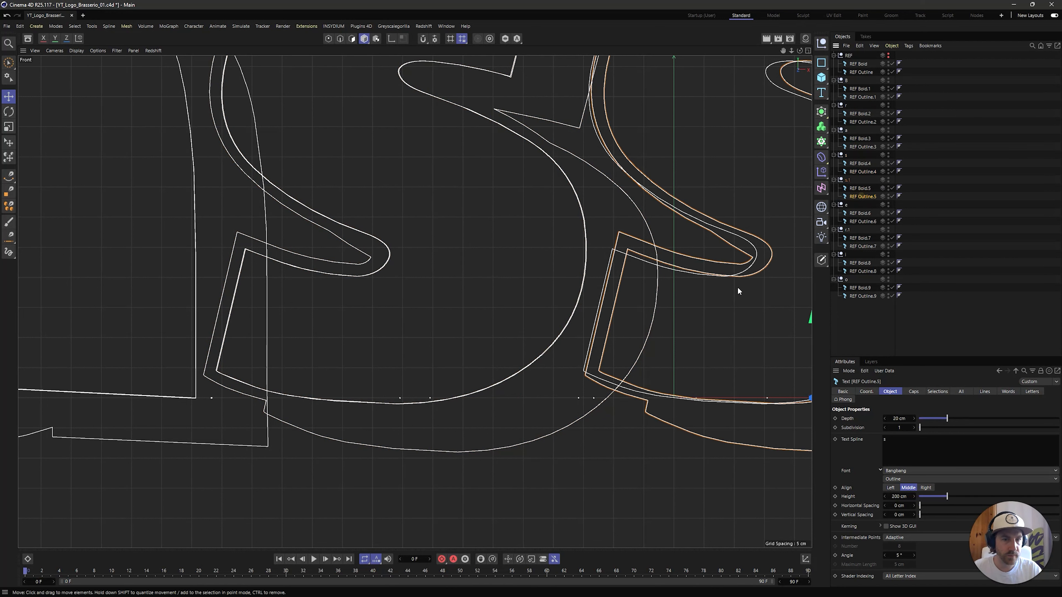
middle_click_drag(738, 291, 407, 306, "alt")
left_click_drag(563, 413, 550, 412)
Shift REF Outline.6 along X so its inner contour coincides with the bold e
middle_click_drag(668, 347, 334, 377, "alt")
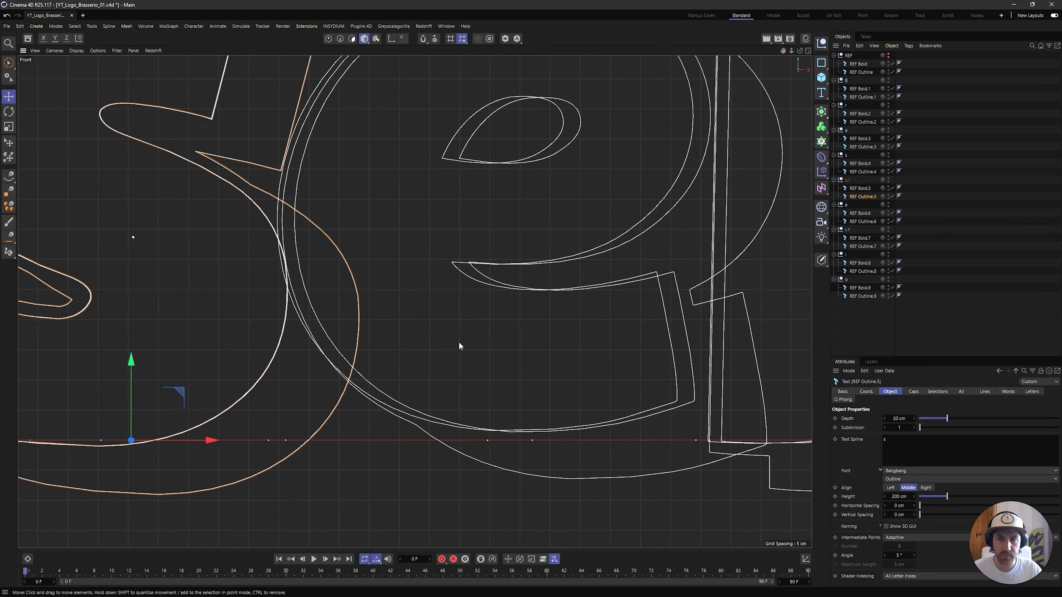
scroll(603, 329, "down", 6)
middle_click_drag(774, 259, 661, 262, "alt")
left_click(543, 395)
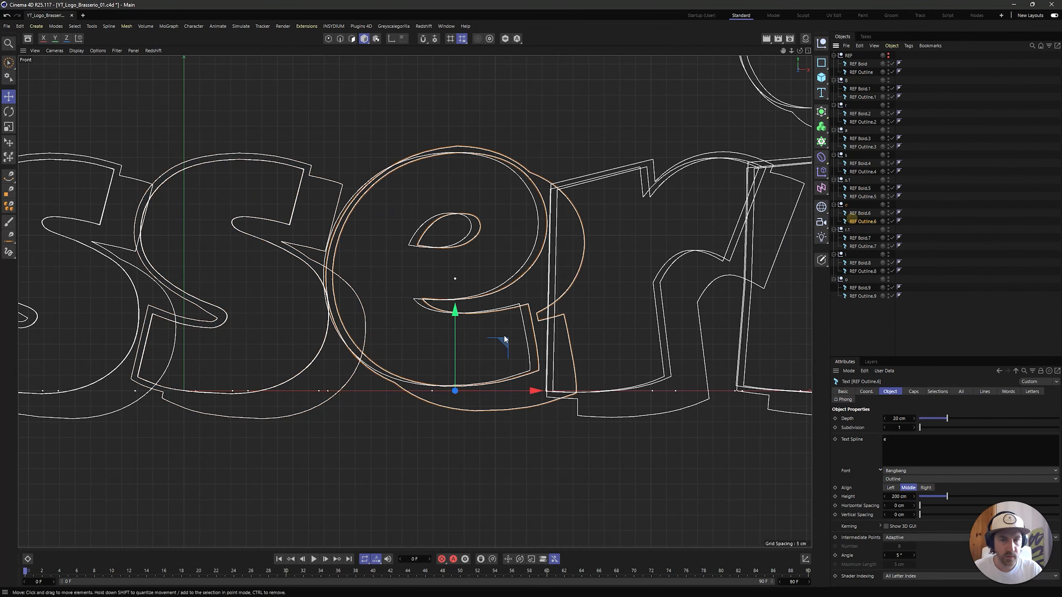
left_click_drag(539, 393, 530, 393)
Shift REF Outline.7 along X so its inner contour coincides with the second bold r
left_click(867, 249)
middle_click_drag(698, 296, 536, 285, "alt")
left_click_drag(596, 382, 588, 381)
Shift REF Outline.8 along X so its inner contour coincides with the bold i
middle_click_drag(773, 319, 617, 315, "alt")
left_click(867, 271)
middle_click_drag(677, 268, 604, 293, "alt")
left_click_drag(519, 392, 510, 394)
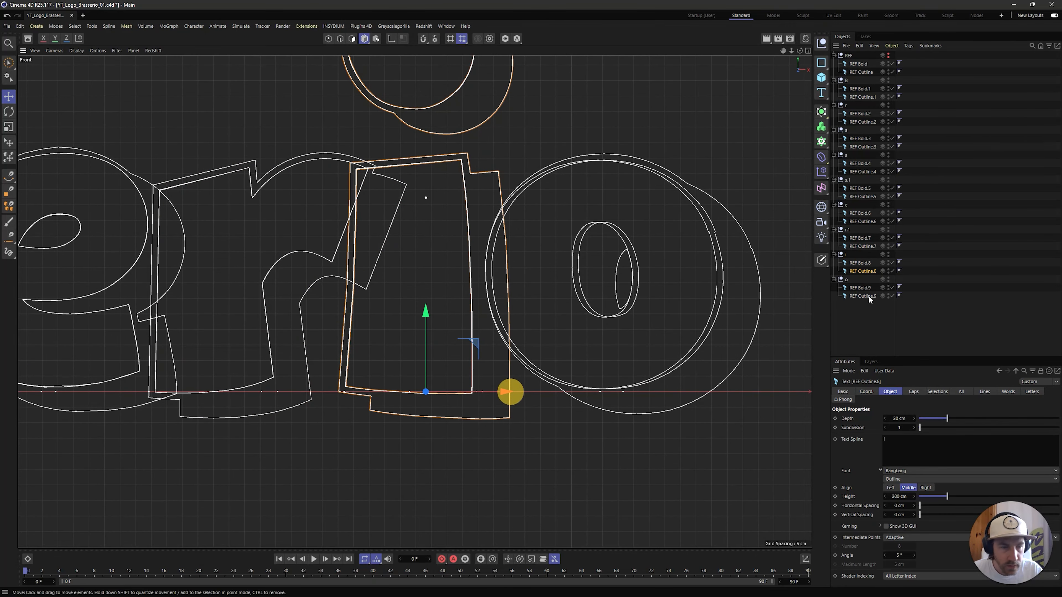
Shift REF Outline.9 along X so its inner contour coincides with the bold o, and clear the selection
left_click(862, 296)
middle_click_drag(690, 395, 620, 389, "alt")
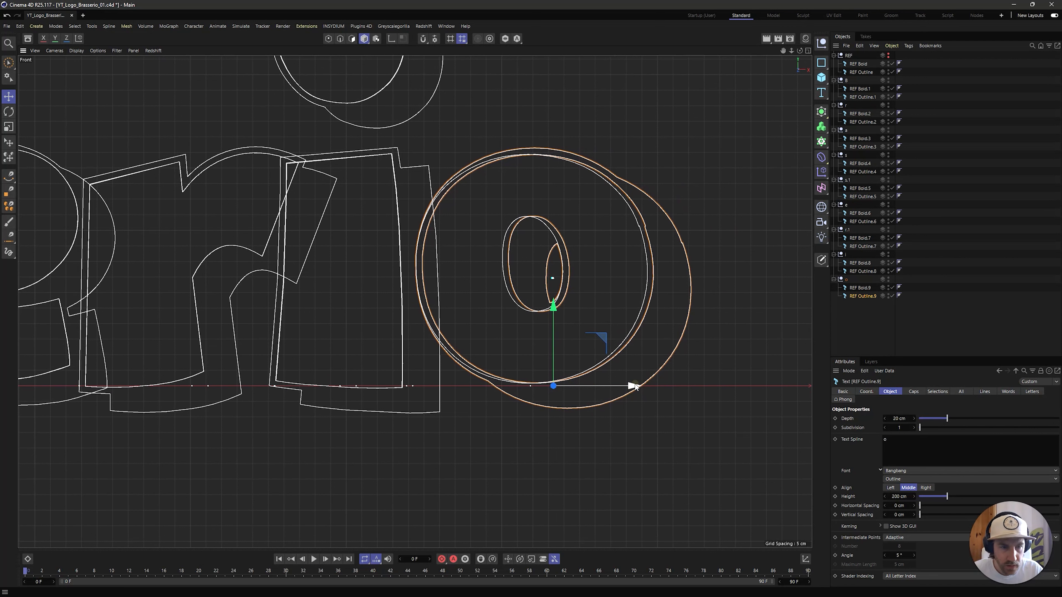
left_click_drag(629, 385, 629, 384)
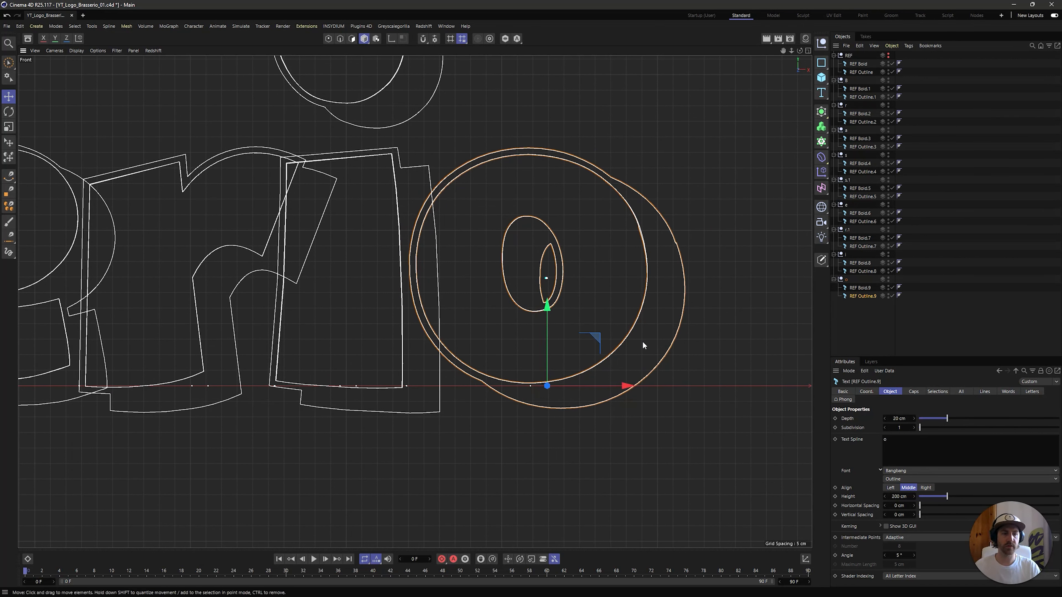
left_click(688, 465)
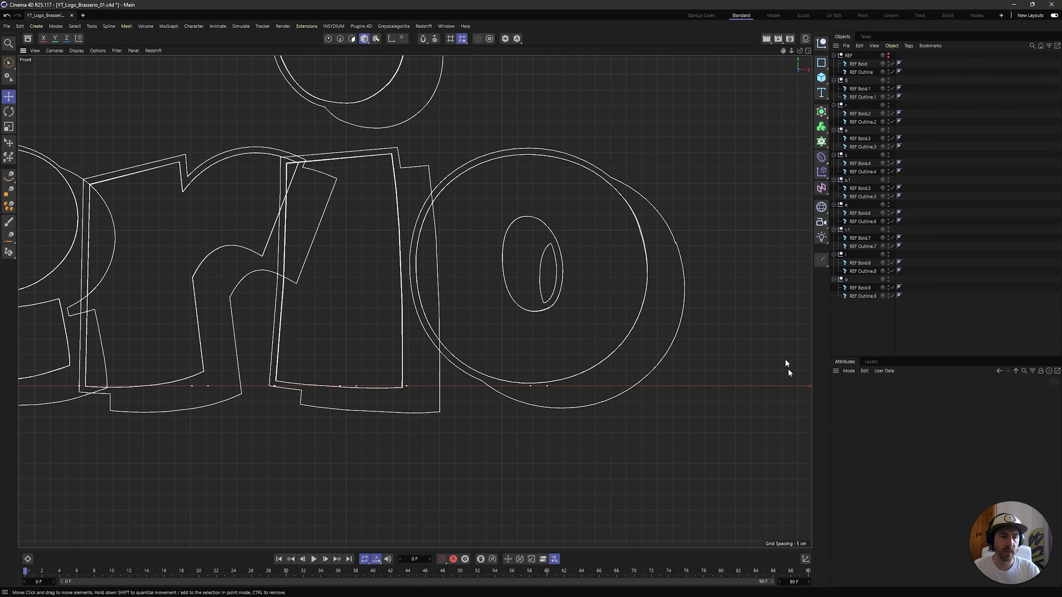
Examine the aligned wordmark in the Perspective view and select the r null
middle_click(448, 237)
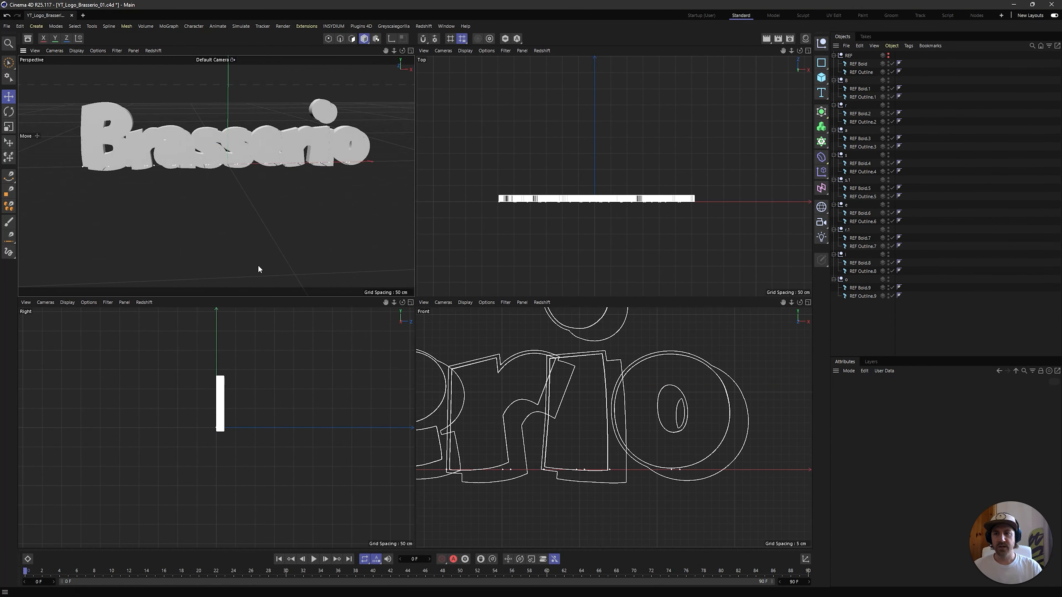
middle_click(124, 265)
left_click_drag(365, 249, 363, 203, "alt")
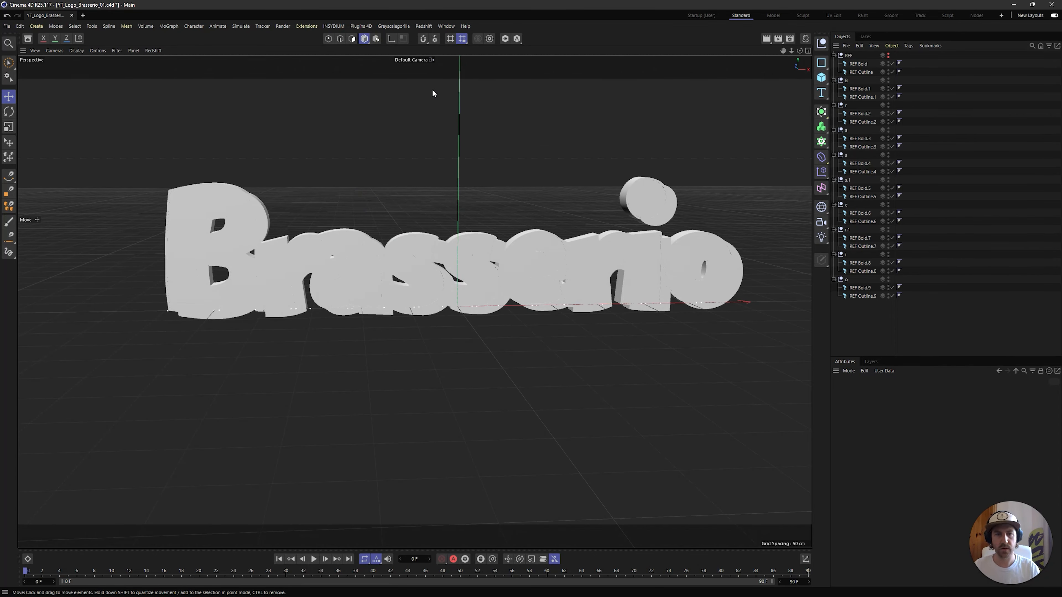
left_click_drag(446, 146, 427, 185, "alt")
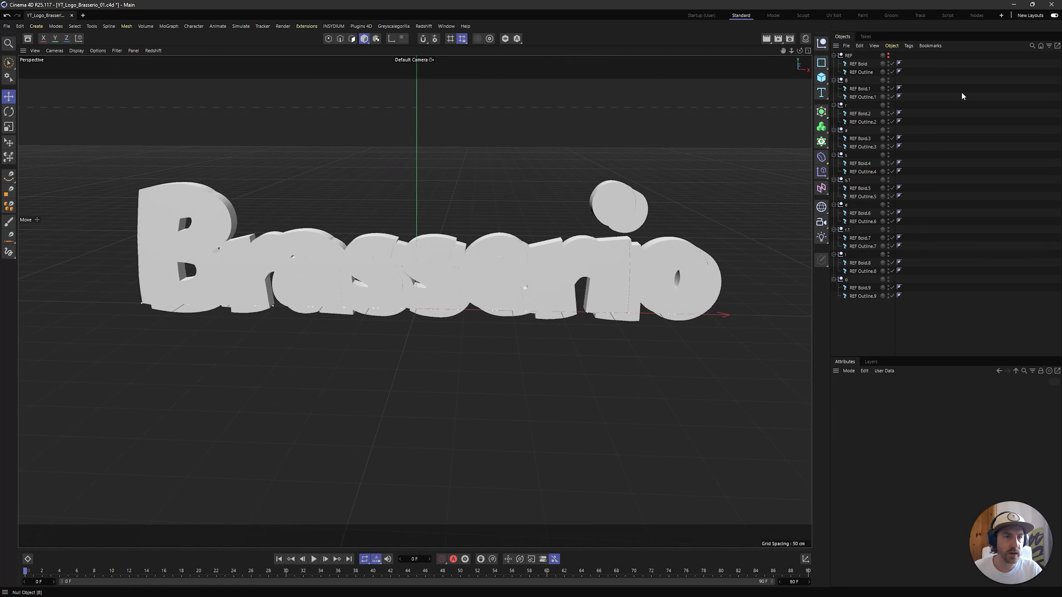
left_click(847, 105)
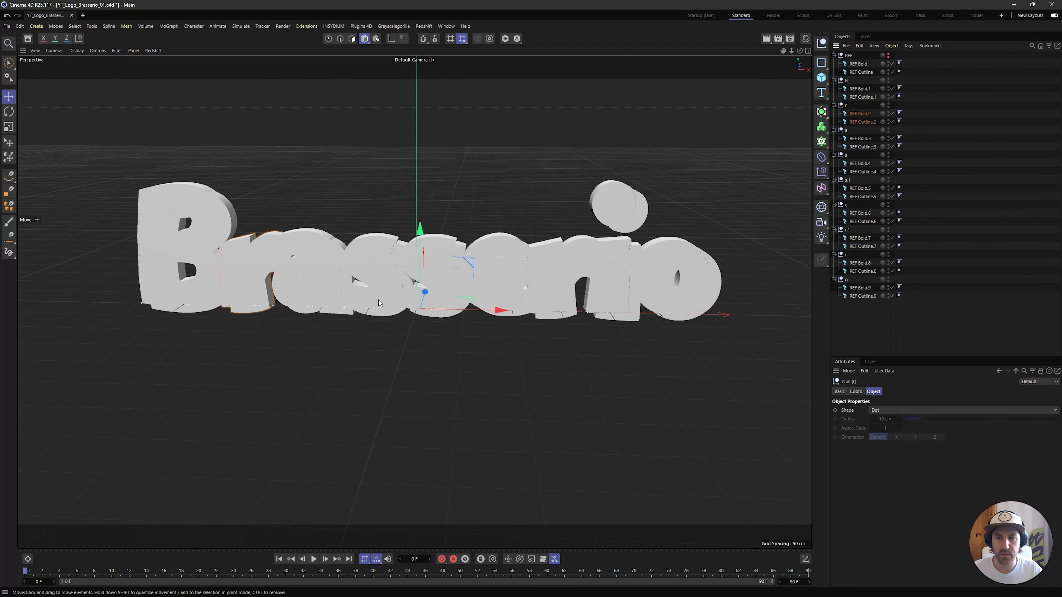
middle_click_drag(362, 292, 523, 295, "alt")
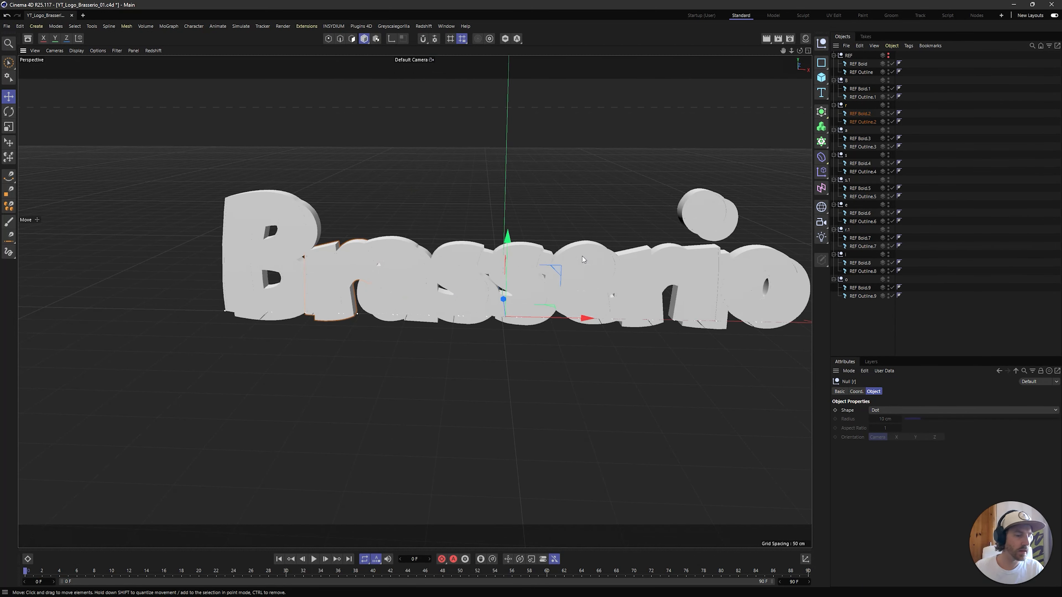
Show the material manager, create a Redshift standard Material and duplicate it
left_click(806, 40)
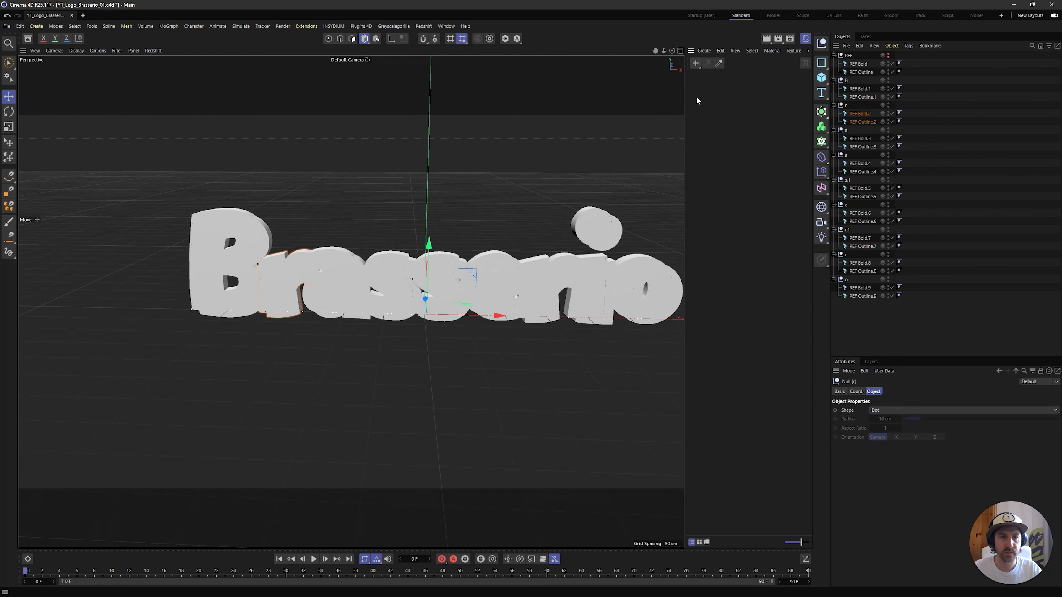
left_click(707, 53)
mouse_move(738, 90)
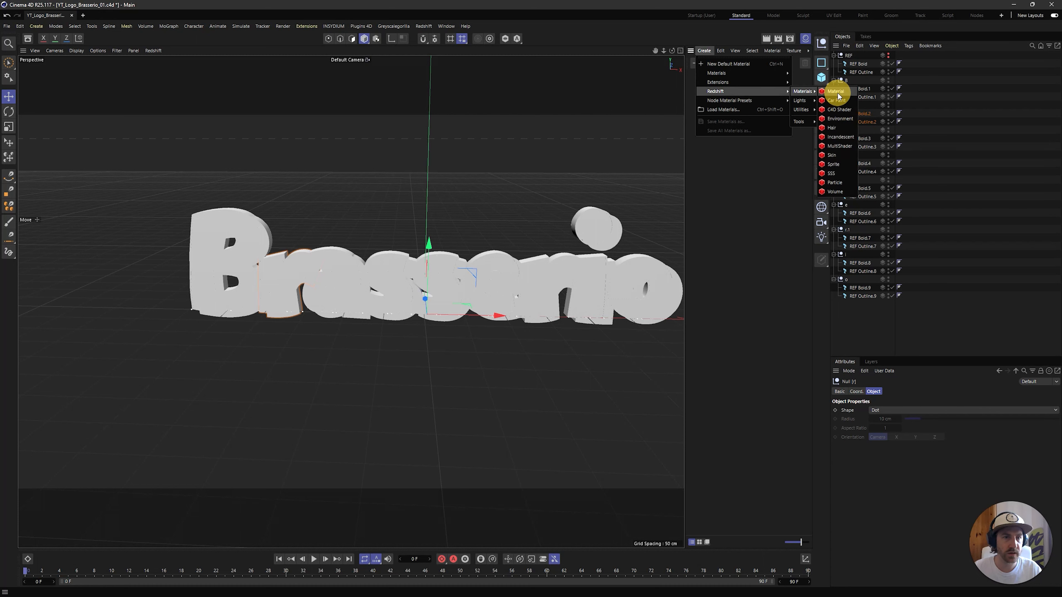
left_click(836, 92)
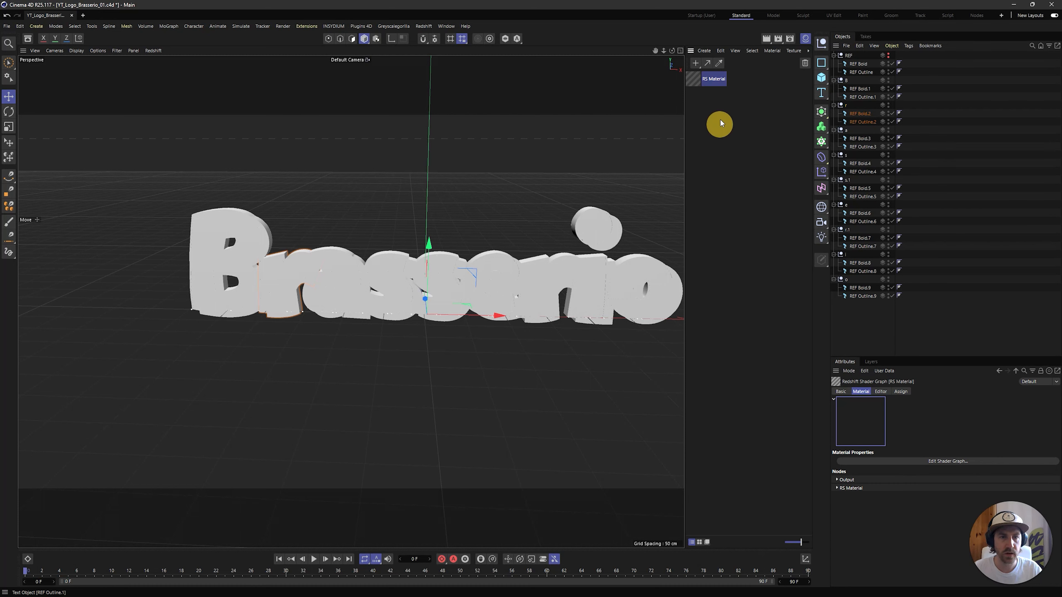
left_click(706, 96)
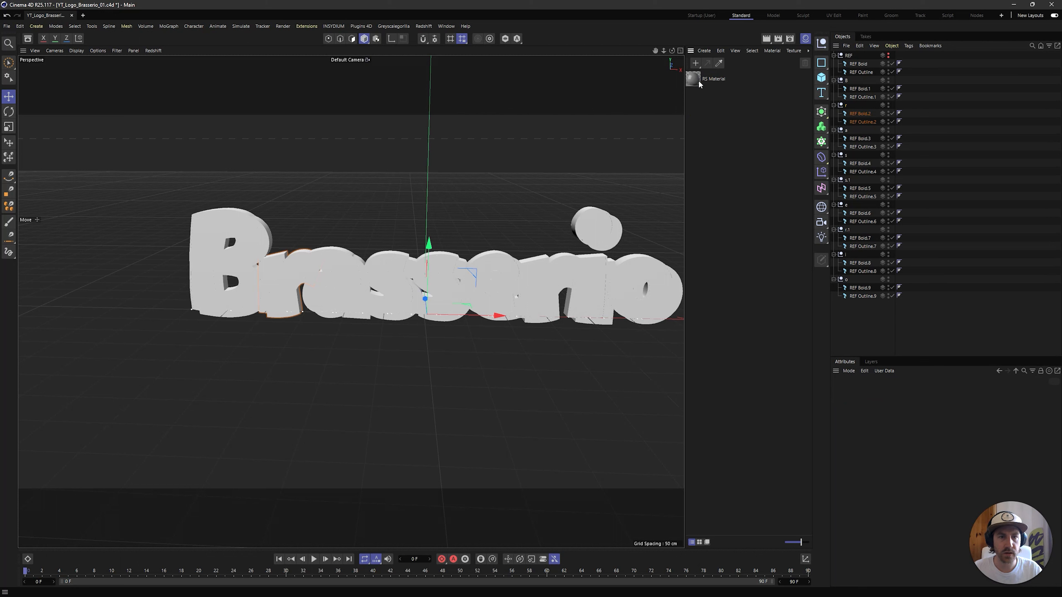
left_click_drag(704, 80, 705, 107, "ctrl")
Rename the first Redshift material to White Mat
double_click(714, 78)
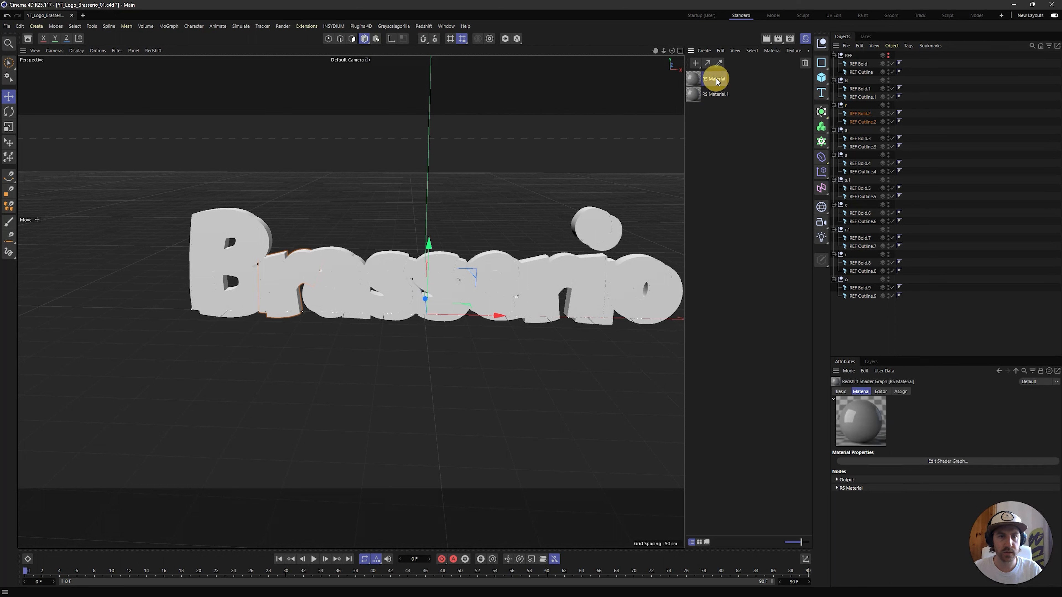
type("White MAt")
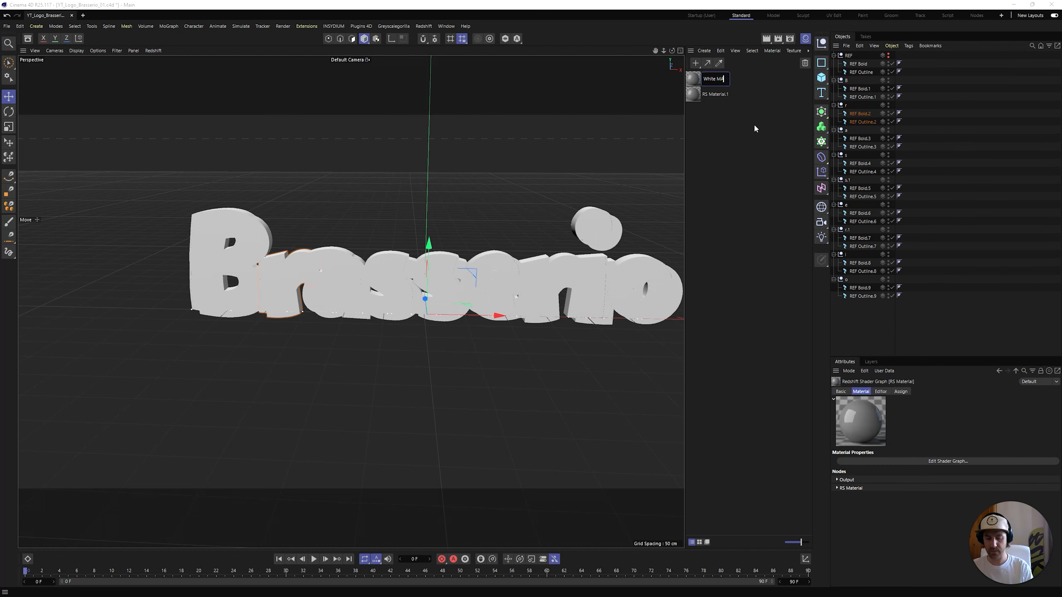
key("Return")
double_click(720, 81)
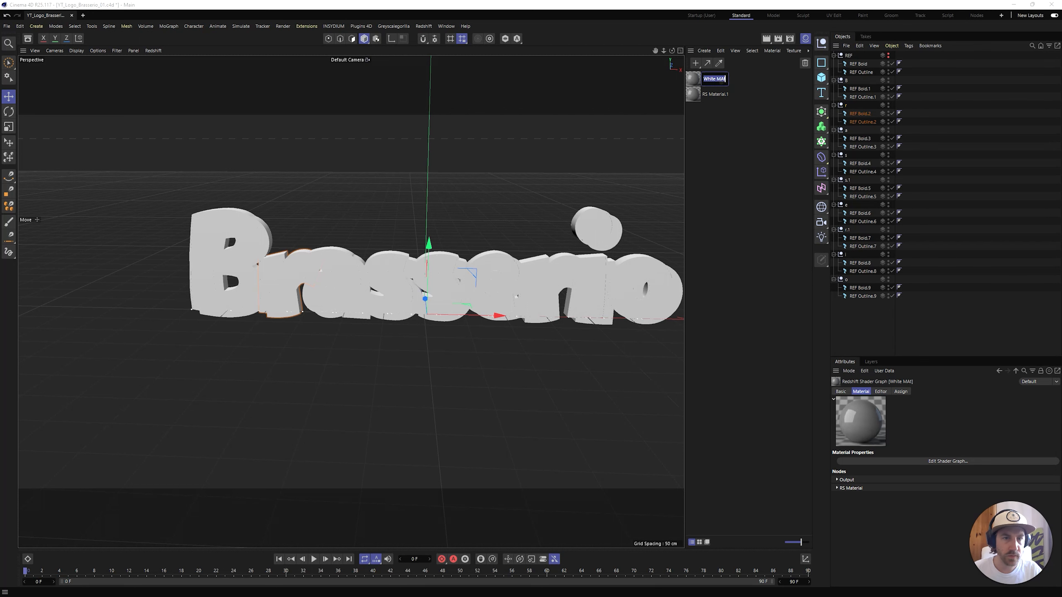
key("Delete")
type("at")
key("Return")
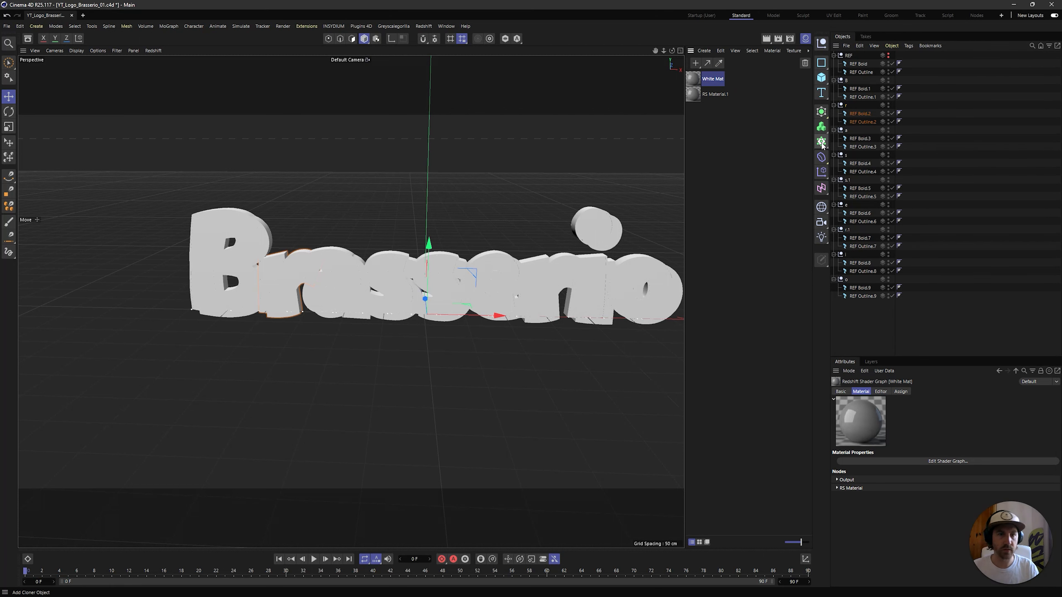
Rename the duplicated Redshift material to Black Mat
double_click(717, 94)
type("Black Ma")
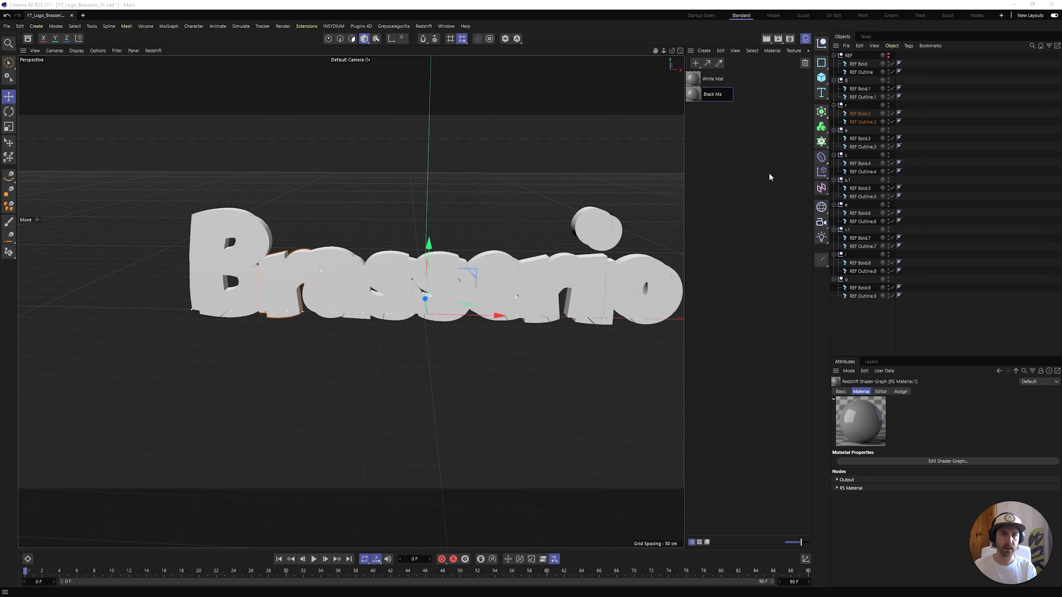
type("t")
key("Return")
left_click(734, 155)
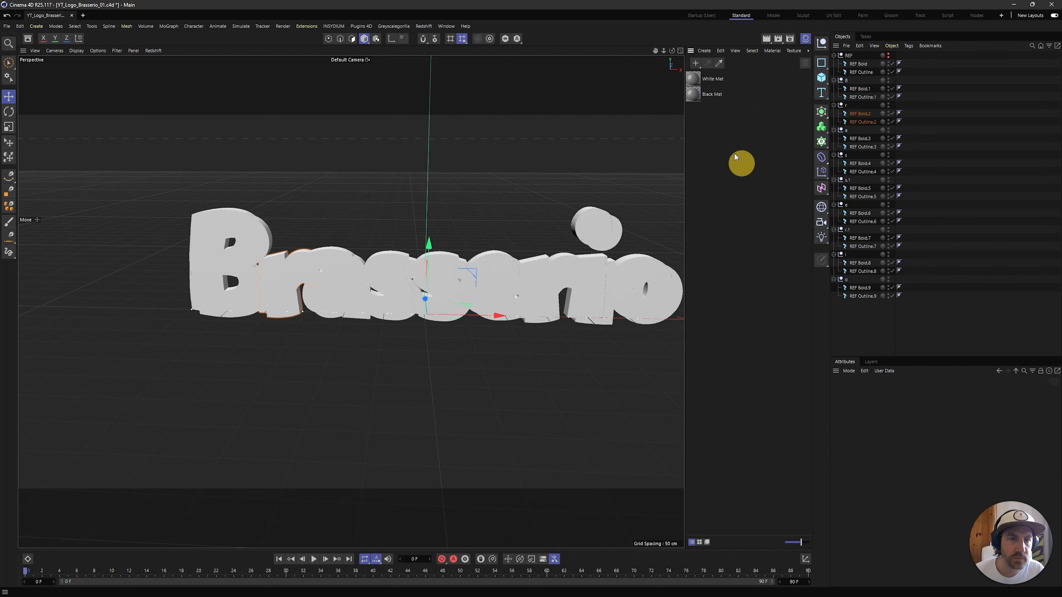
Set White Mat's diffuse color to pure white (255, 255, 255) and its reflection weight to 0 in the shader graph
double_click(694, 78)
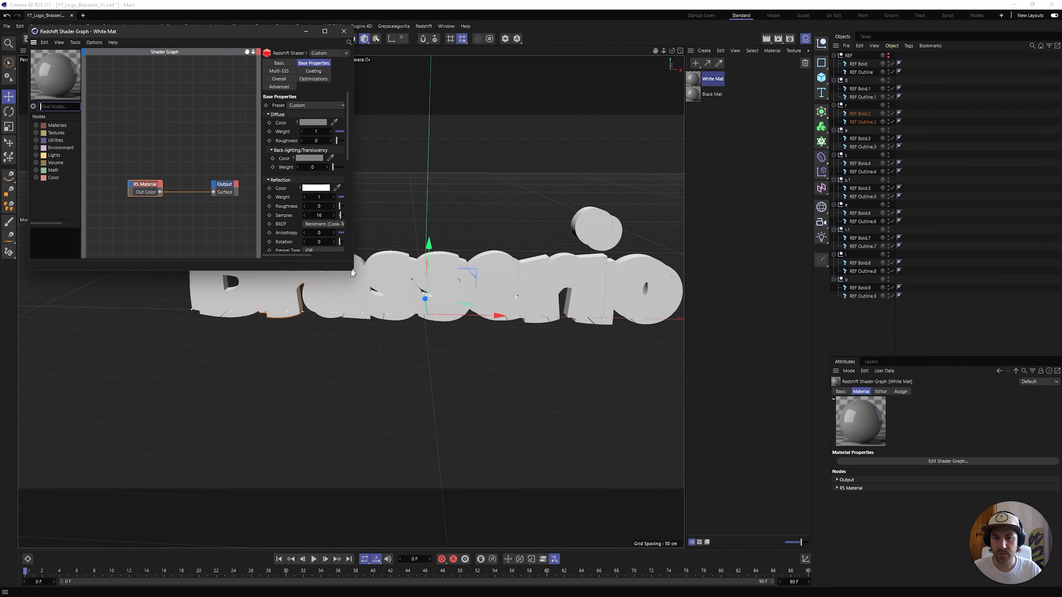
left_click_drag(351, 272, 676, 413)
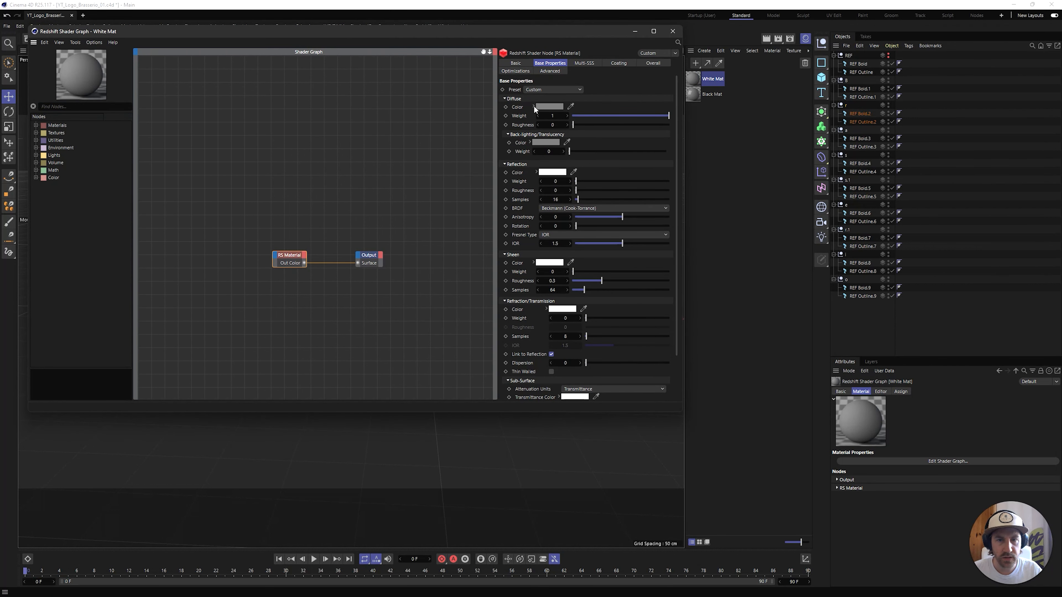
left_click(544, 106)
left_click_drag(520, 208, 468, 148)
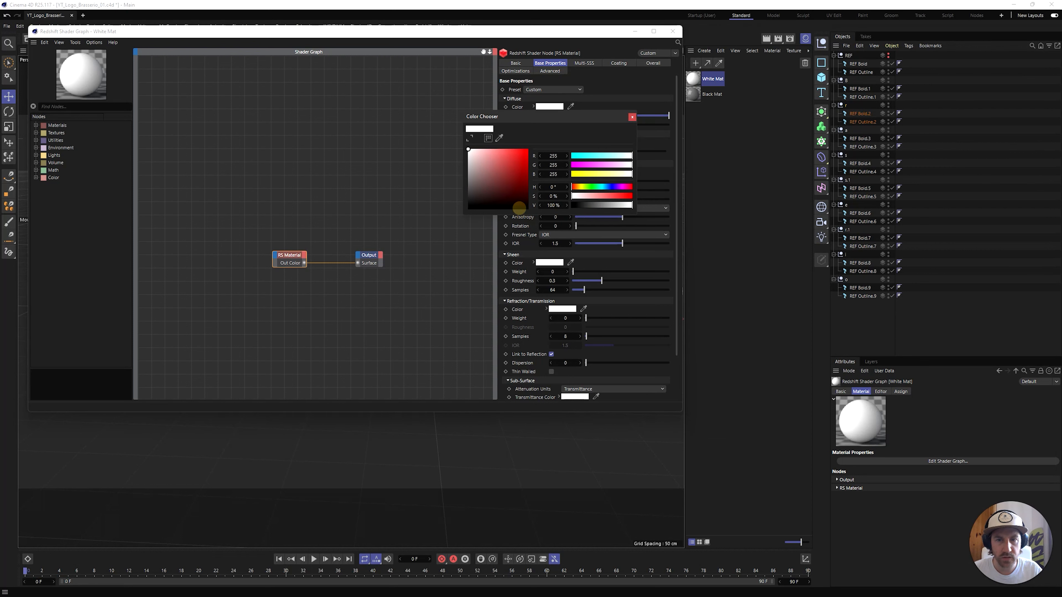
left_click(632, 118)
left_click(674, 31)
Set Black Mat's diffuse color to pure black (0, 0, 0) and its reflection weight to 0 in the shader graph
left_click(692, 94)
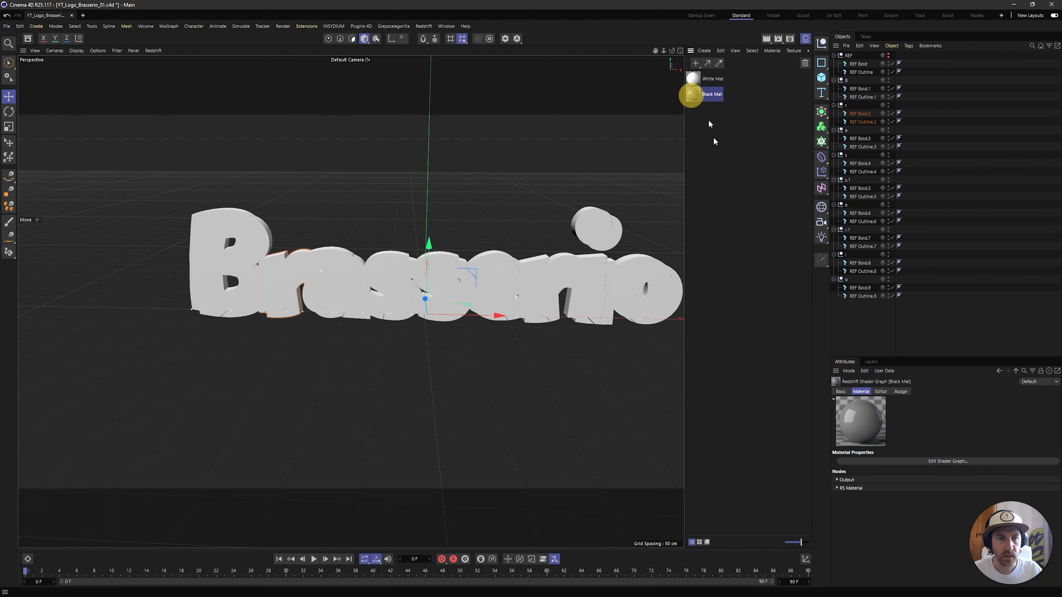
double_click(696, 95)
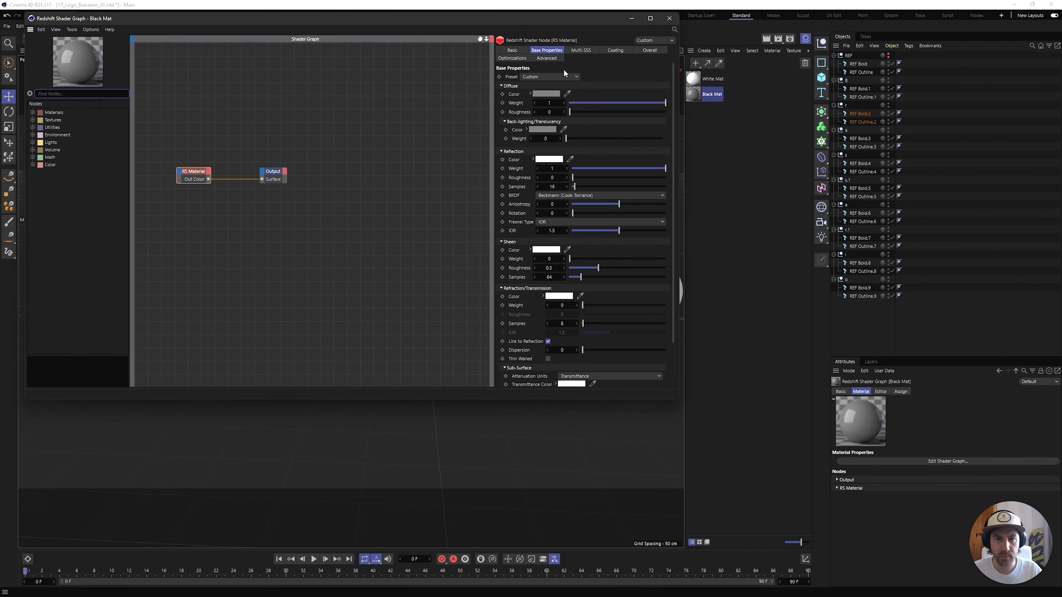
left_click(549, 93)
left_click(519, 196)
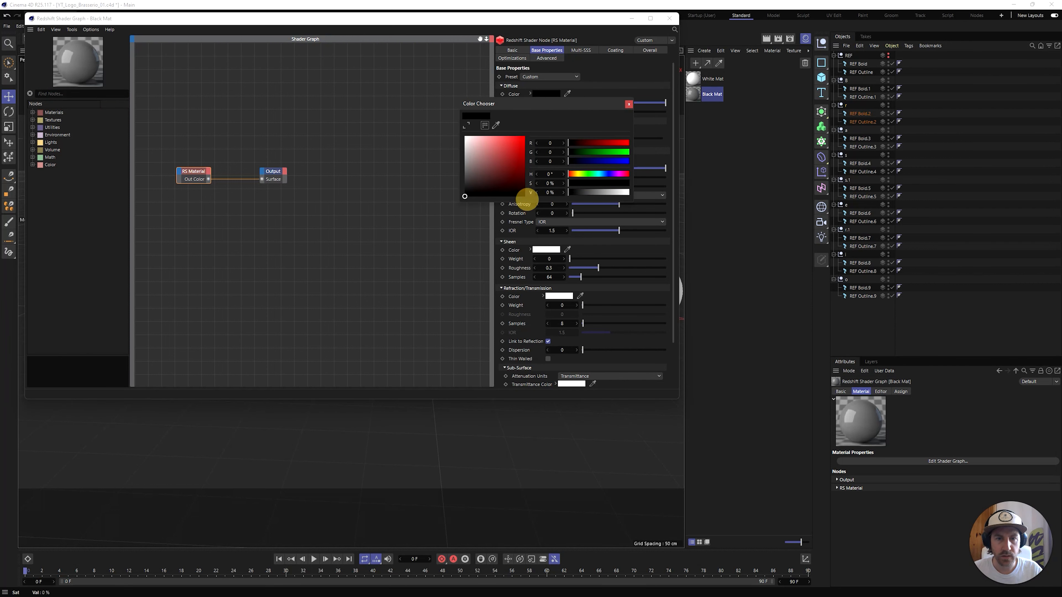
left_click(629, 104)
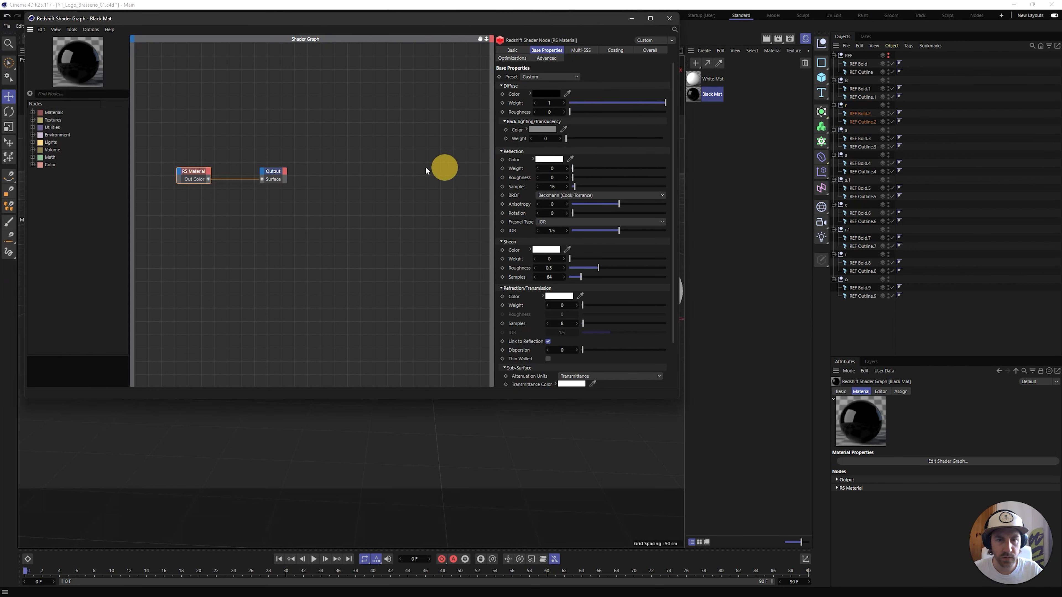
left_click(669, 18)
Apply White Mat to the REF Bold text objects of all letters
left_click_drag(694, 77, 906, 188)
left_click(939, 76)
left_click_drag(908, 188, 907, 287, "ctrl")
Apply Black Mat to all REF Outline text objects, including the one in the REF null
left_click_drag(693, 94, 906, 146)
left_click_drag(908, 146, 907, 73, "ctrl")
middle_click_drag(460, 272, 347, 272, "alt")
left_click_drag(347, 272, 349, 257, "alt")
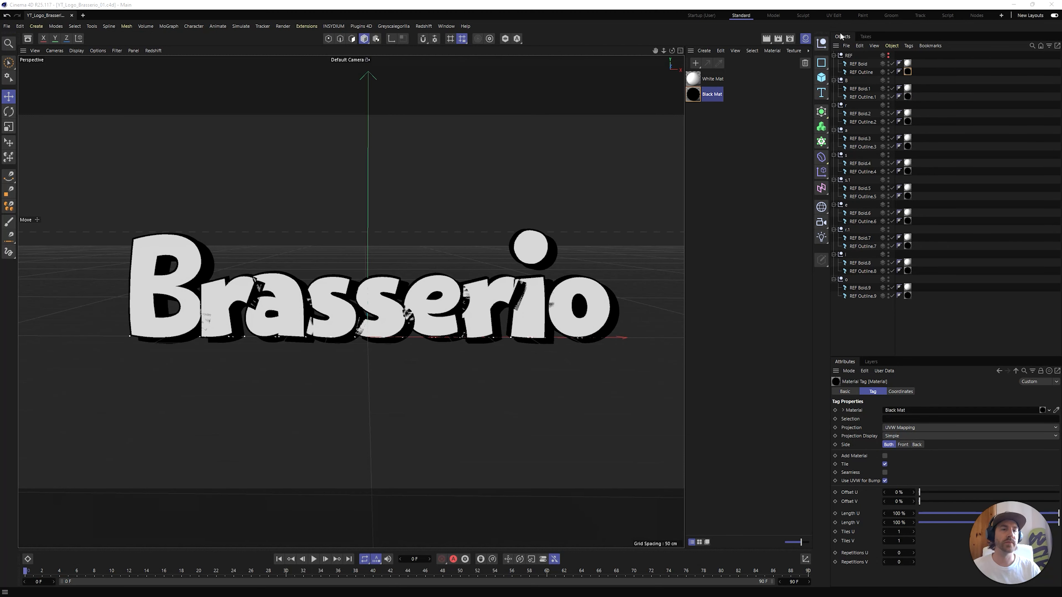
Toggle the REF null's viewport visibility, leaving it hidden, collapse it and move it below the last letter's null in the hierarchy
left_click(888, 56, "alt")
left_click(889, 57, "alt")
left_click(889, 56, "alt")
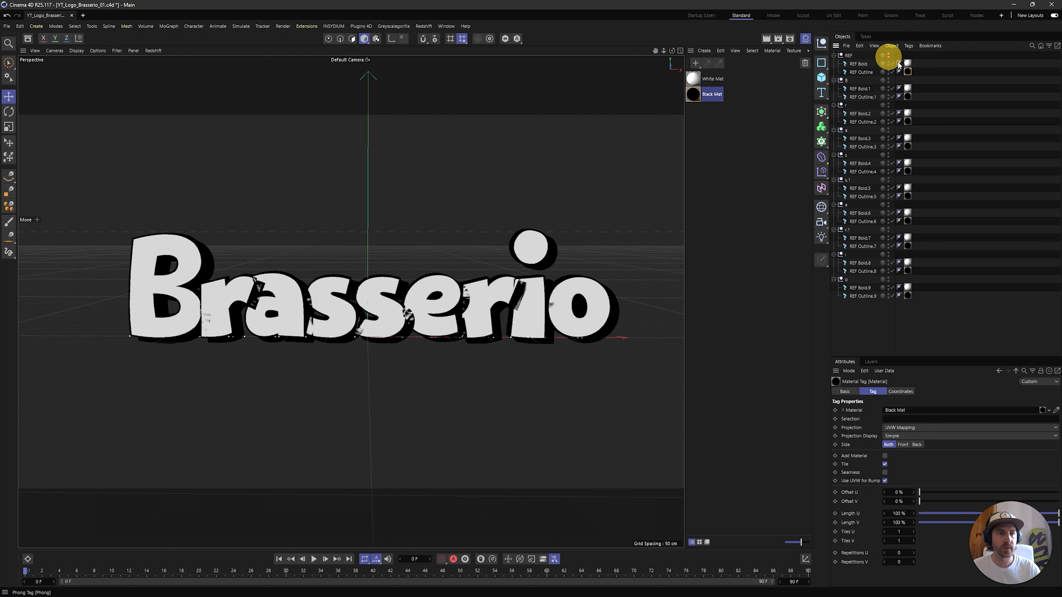
left_click(834, 55)
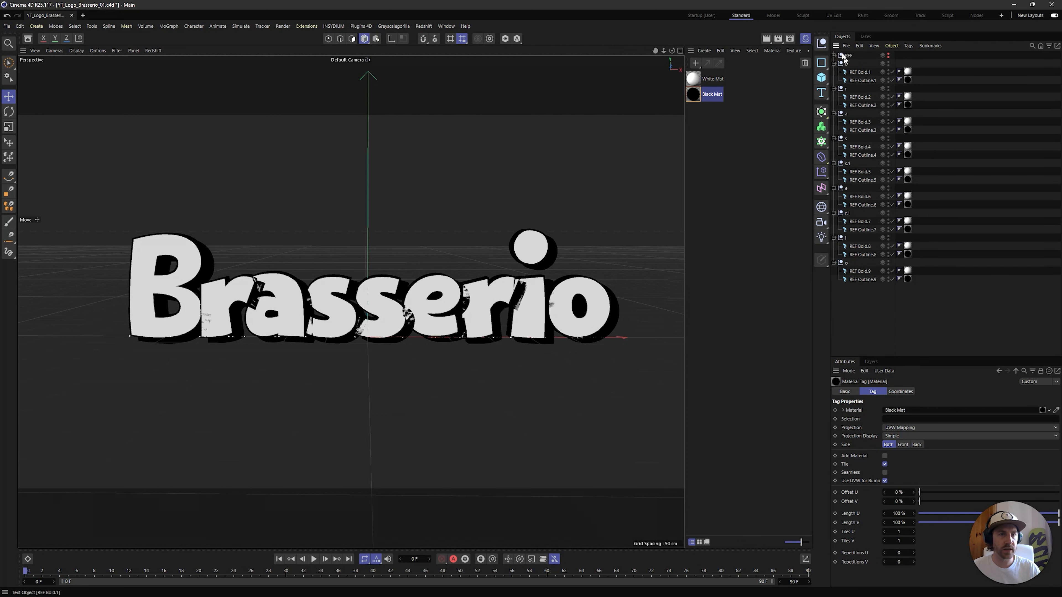
left_click_drag(845, 56, 842, 316)
left_click(862, 321)
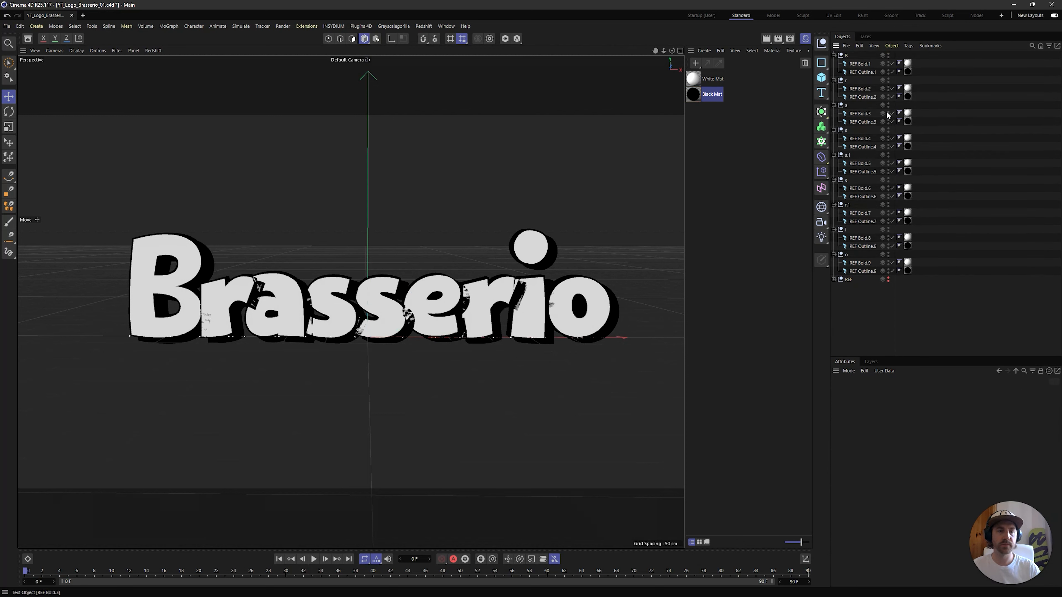
Examine the black and white letters up close where their surfaces overlap
scroll(222, 307, "up", 4)
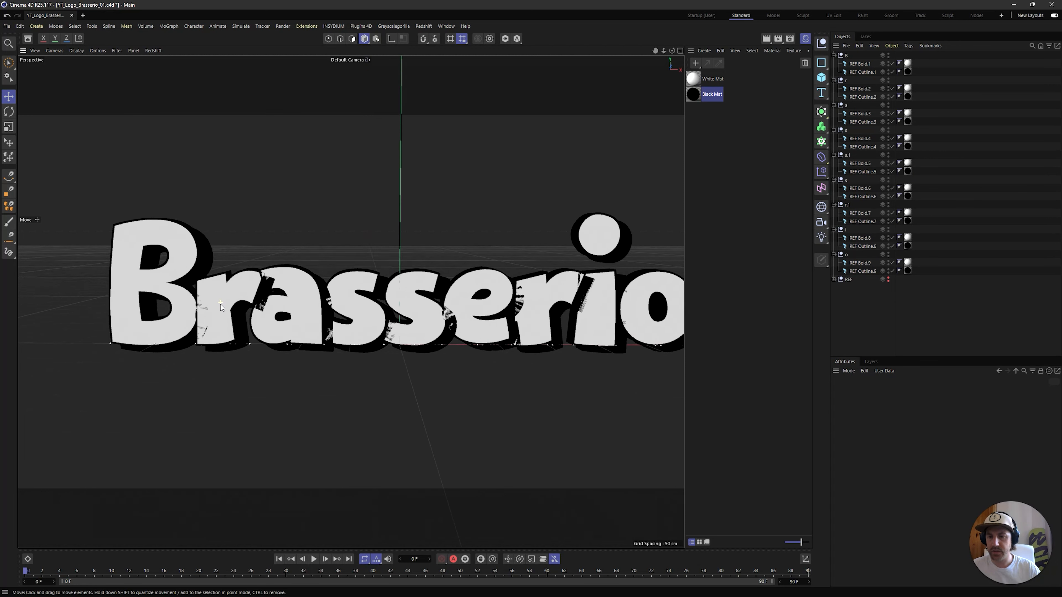
scroll(321, 305, "down", 3)
middle_click_drag(478, 287, 460, 292, "alt")
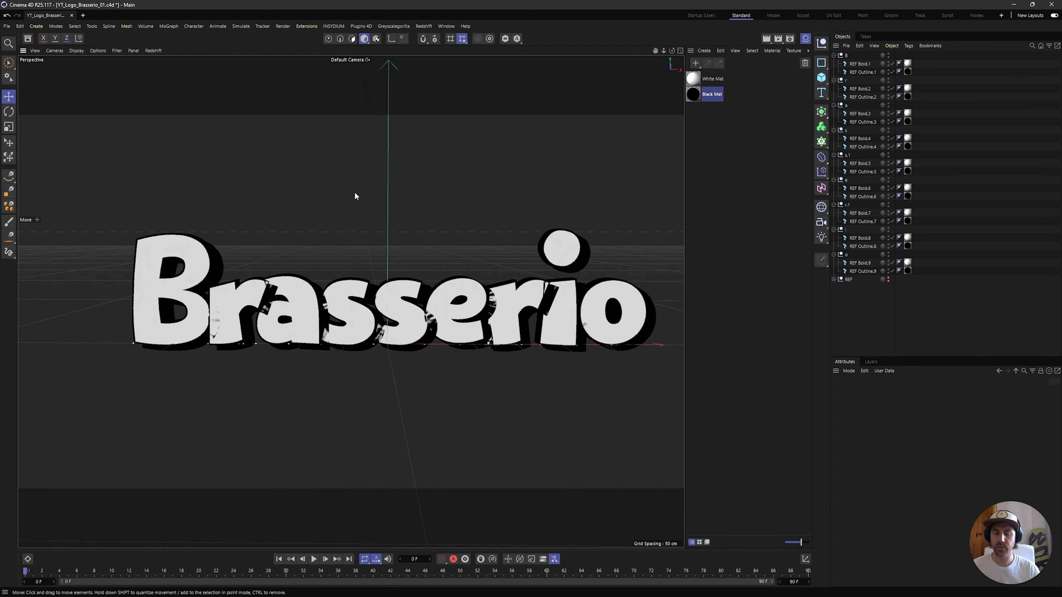
Offset the nulls of the letters r, a and the first s progressively toward the camera along Z in the top view
middle_click(437, 214)
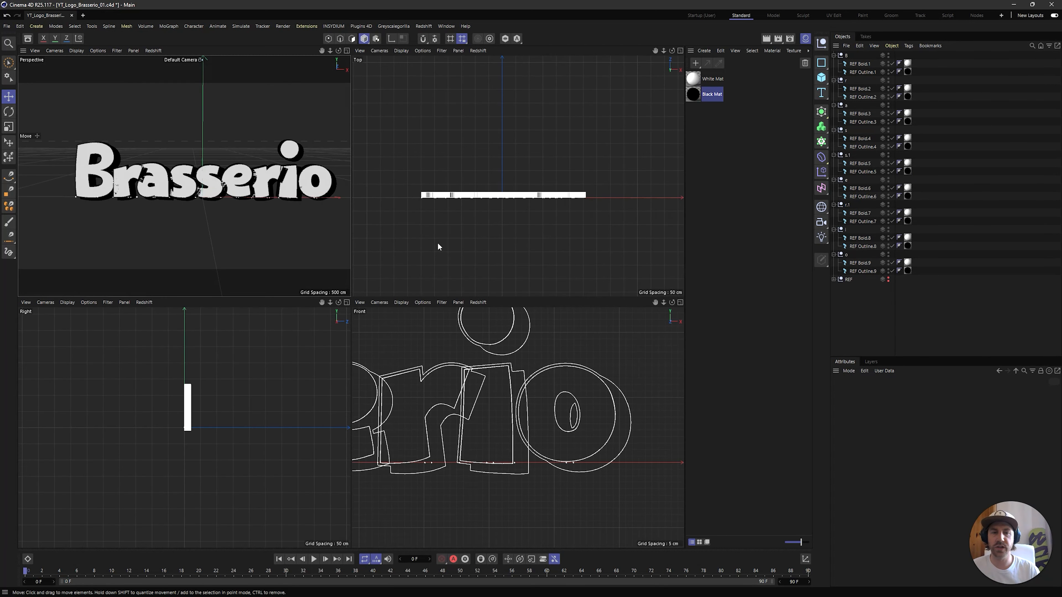
left_click(841, 82)
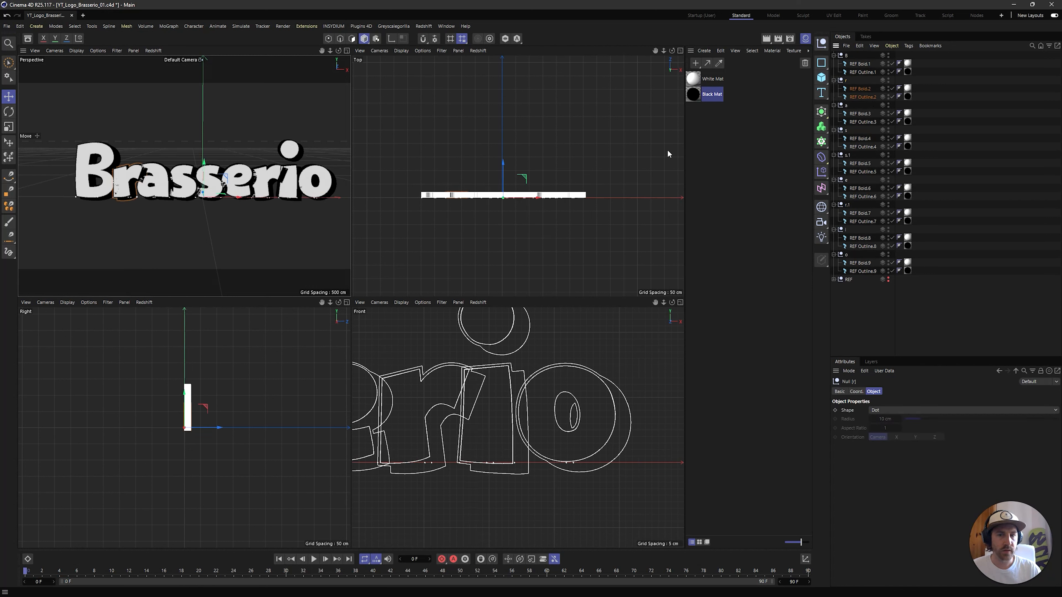
left_click_drag(502, 164, 505, 171)
left_click(845, 105)
left_click(846, 130)
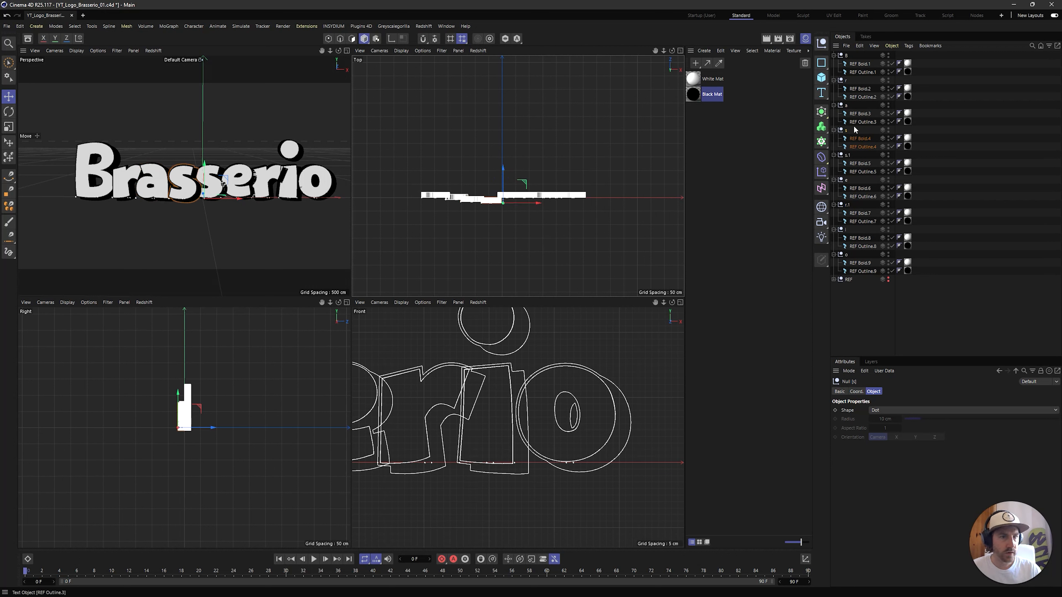
Stagger the nulls of the second s, e, second r, i and o progressively closer to the camera along Z, and recheck the perspective
left_click(847, 155)
left_click_drag(505, 169, 505, 176)
left_click(847, 180)
left_click(847, 204)
left_click(858, 231)
left_click(846, 255)
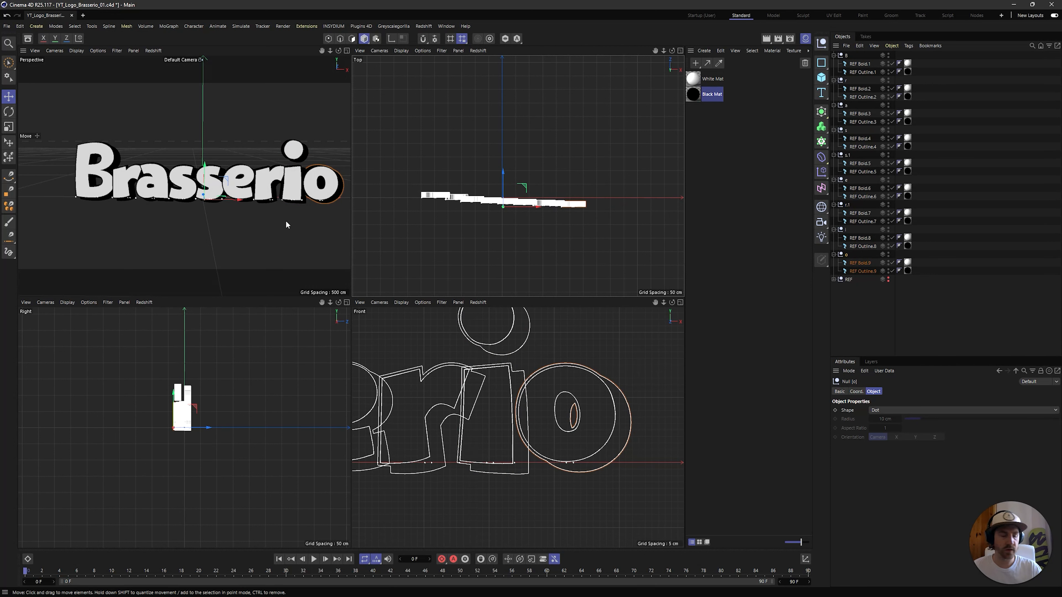
middle_click(249, 217)
middle_click_drag(478, 263, 457, 224, "alt")
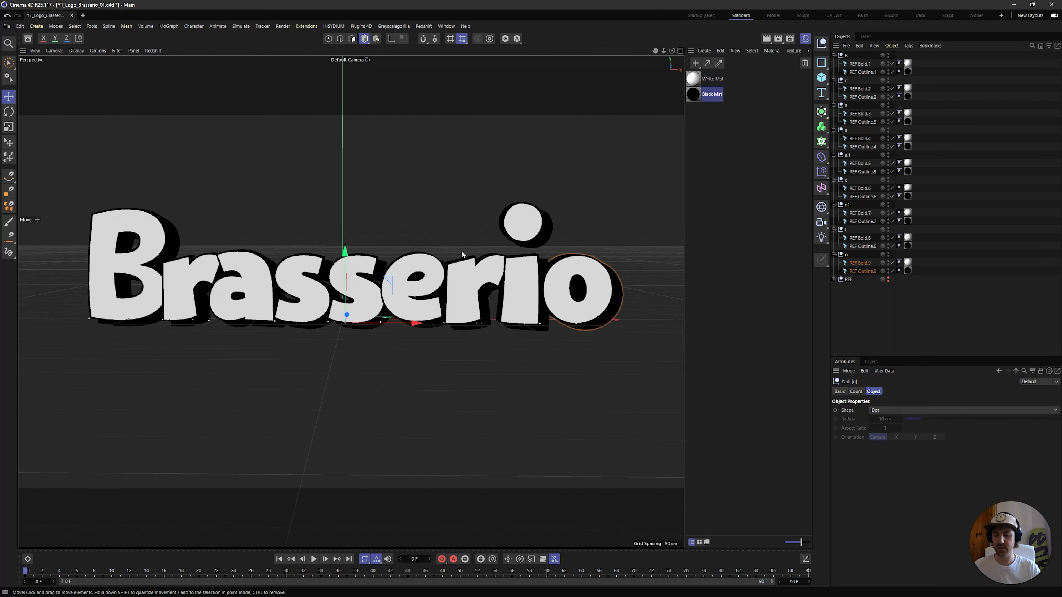
Set the project's renderer to Redshift in the render settings
left_click(790, 38)
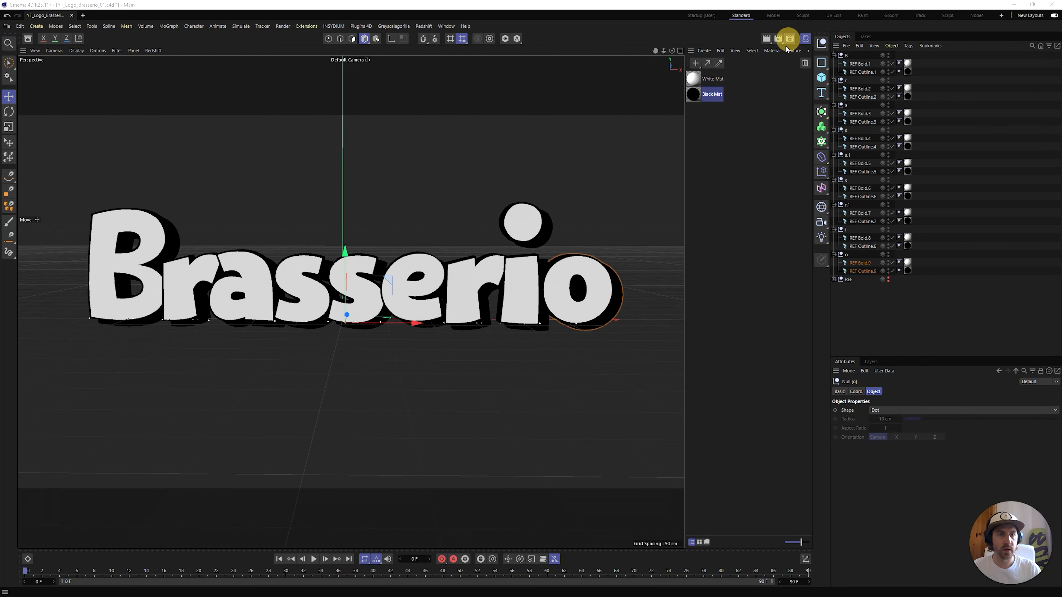
left_click(759, 55)
left_click(751, 91)
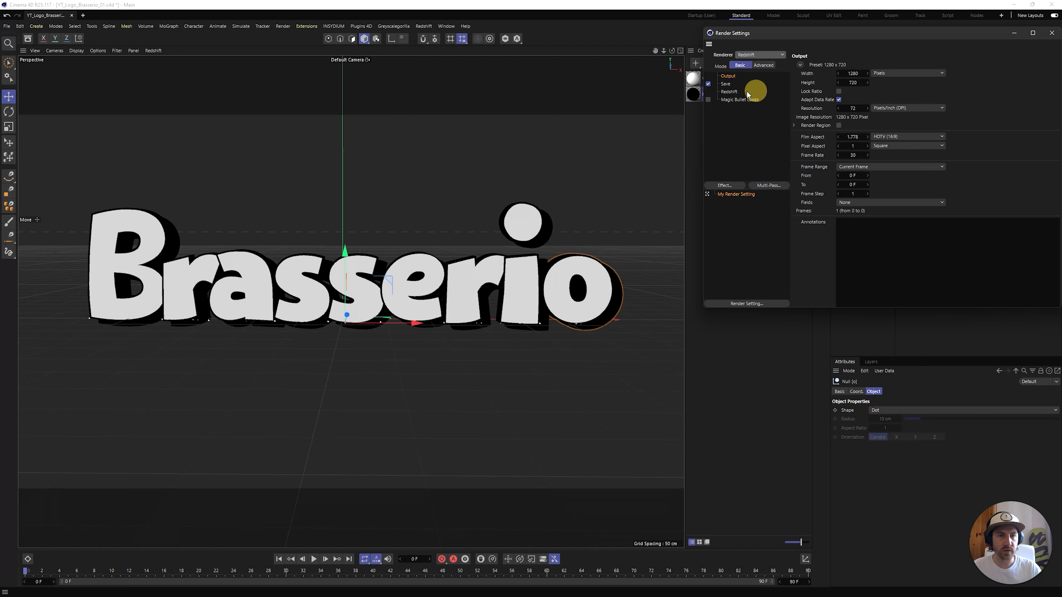
left_click(1051, 33)
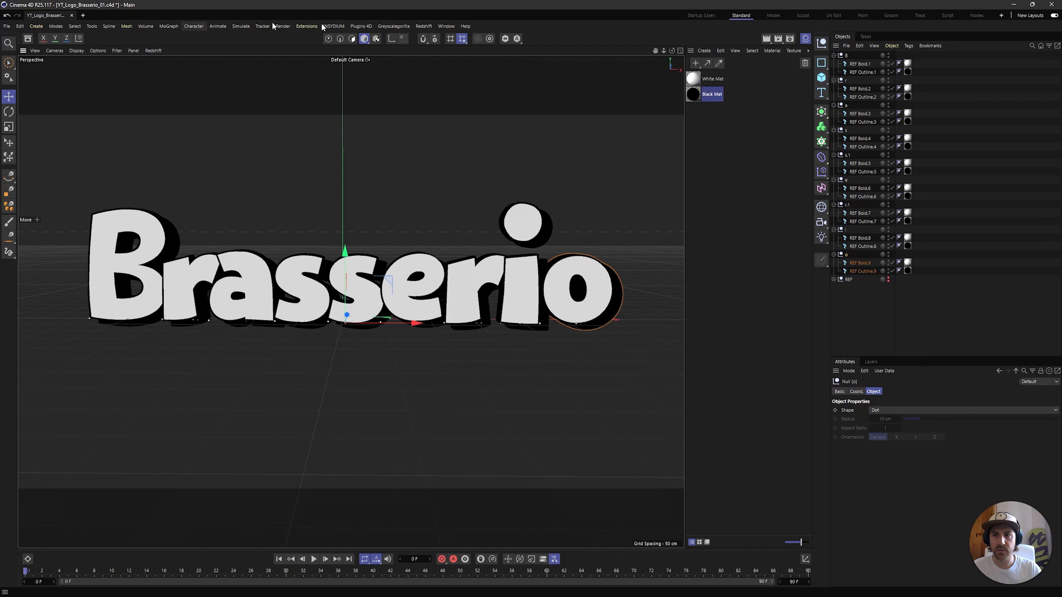
Open the Redshift RenderView, start a live preview render of the logo and place its window over the viewport
left_click(423, 26)
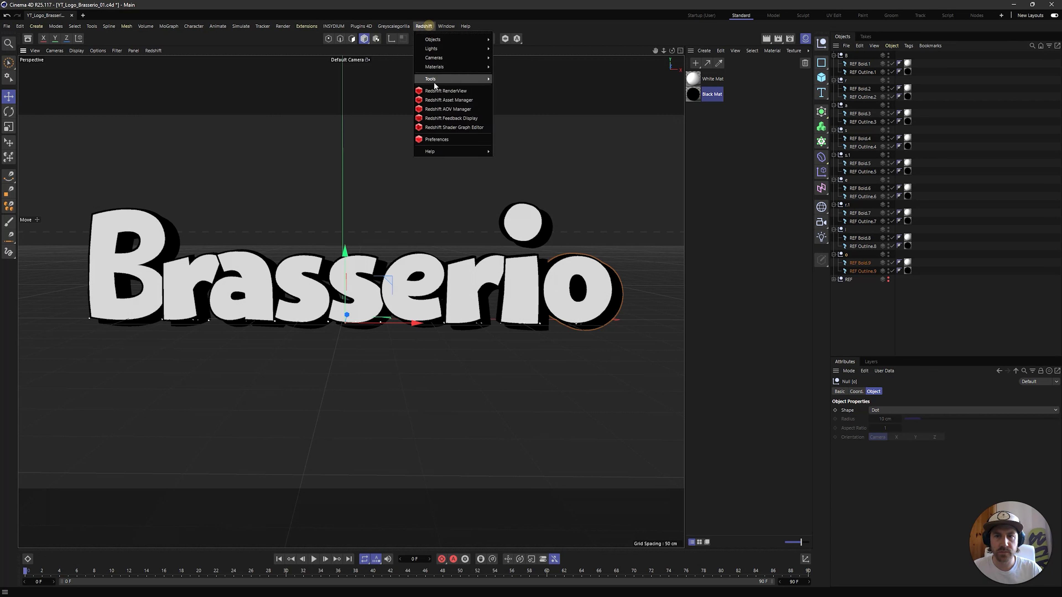
left_click(467, 102)
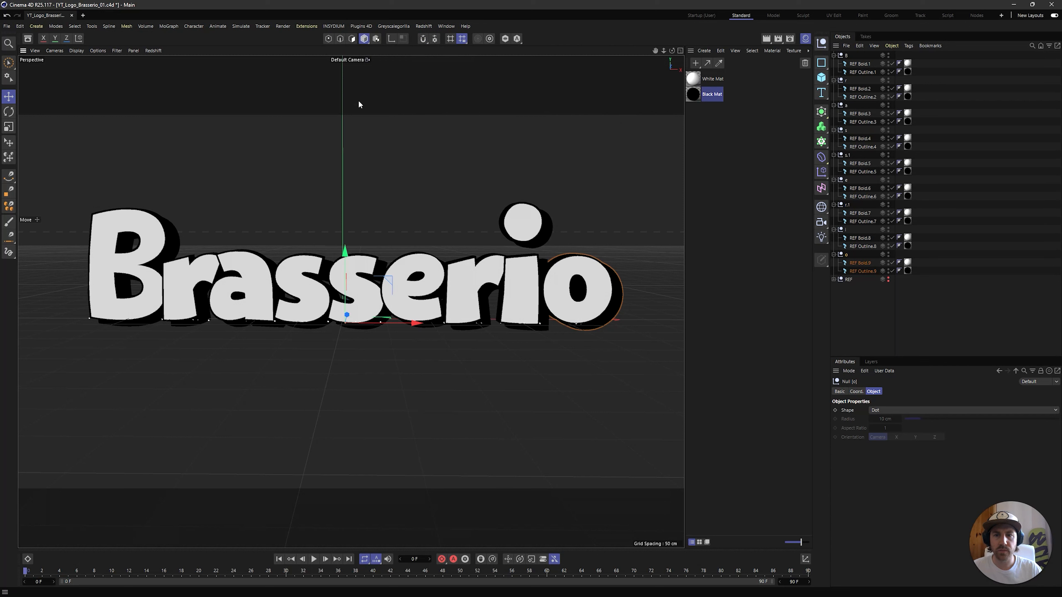
left_click(324, 39)
left_click_drag(459, 6, 524, 127)
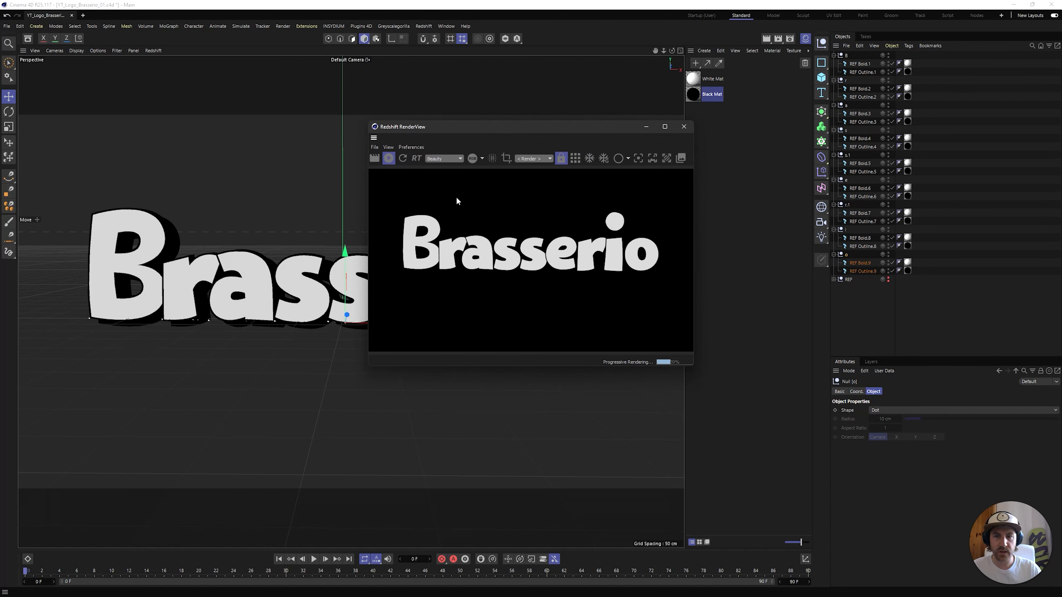
left_click_drag(600, 128, 563, 122)
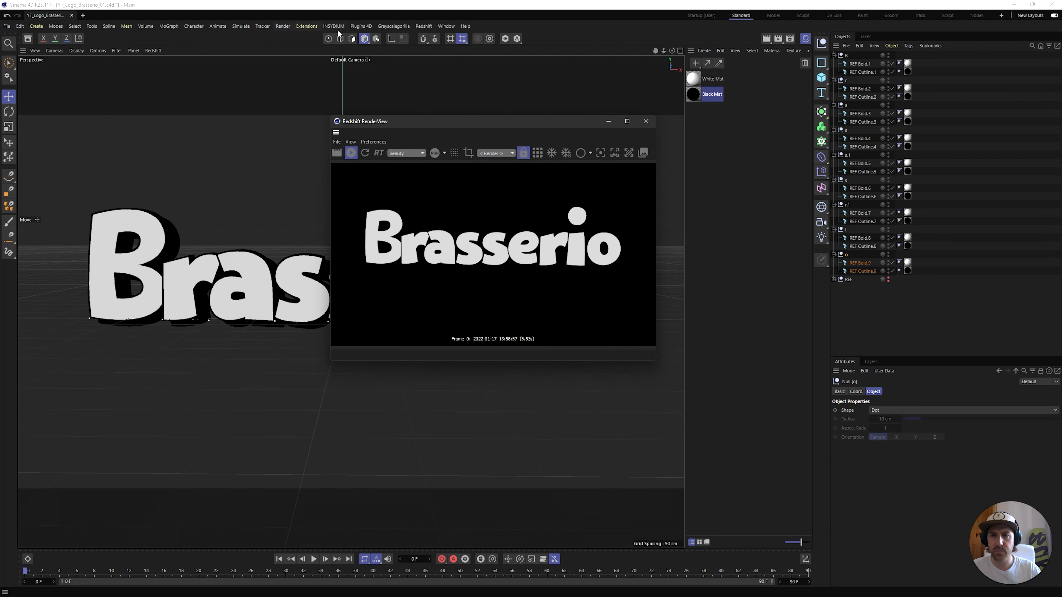
Add a Redshift Dome Light to the scene
left_click(424, 26)
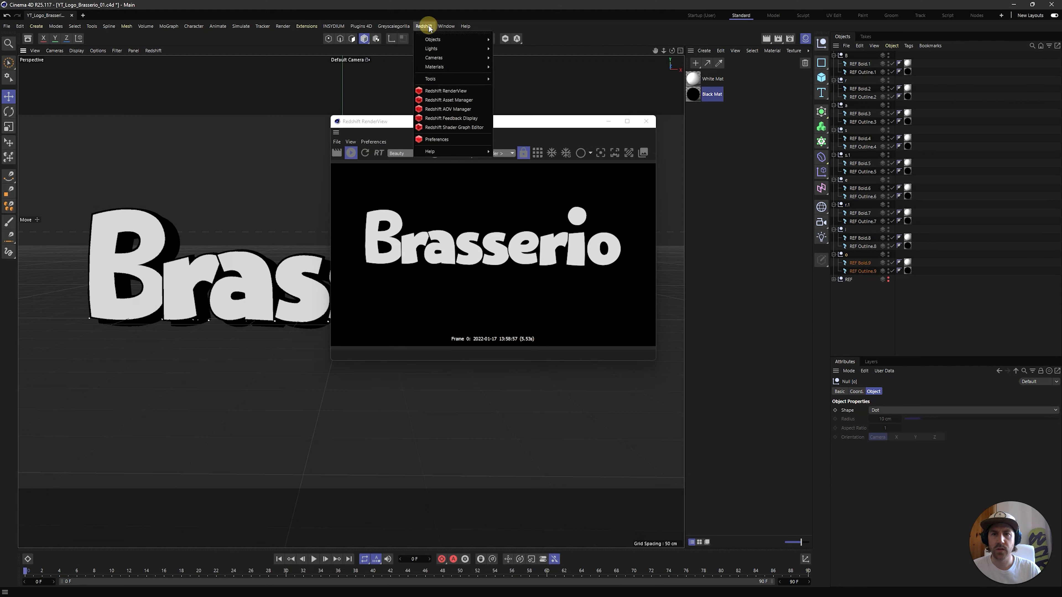
mouse_move(456, 49)
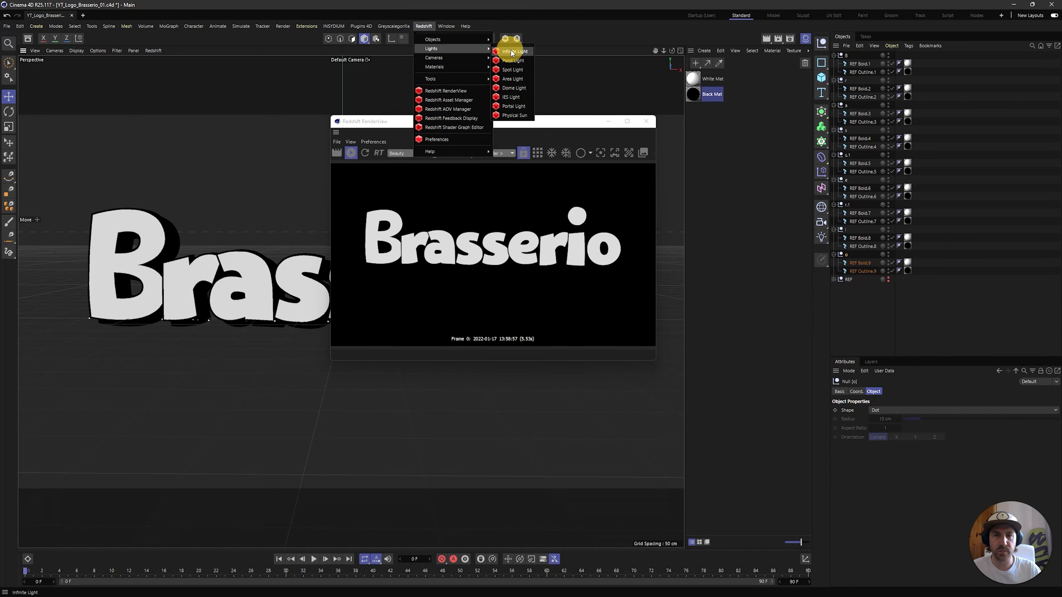
left_click(525, 87)
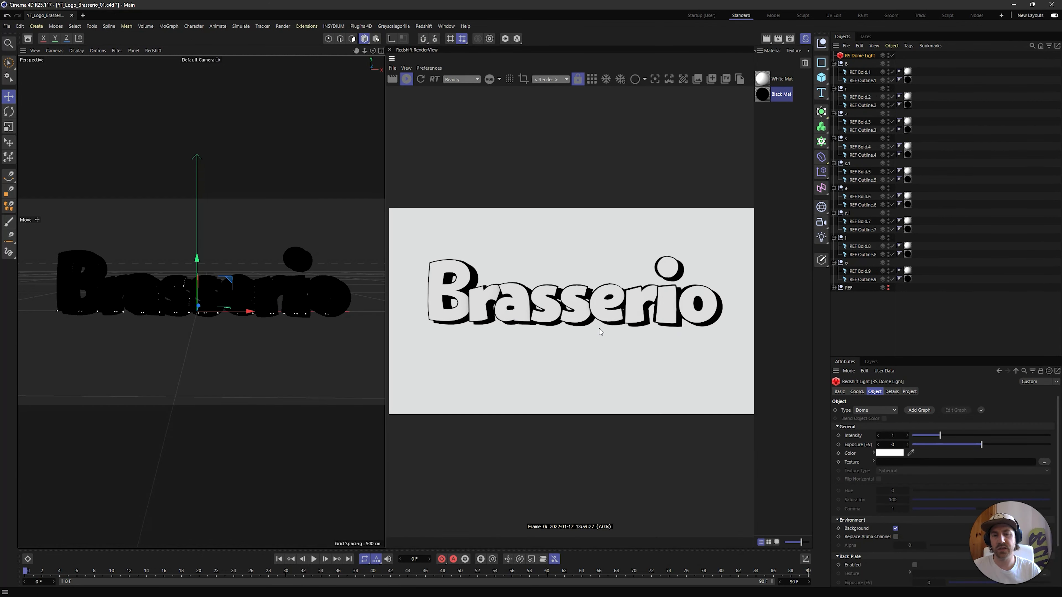
Set White Mat's overall emission colour to pure white
double_click(767, 81)
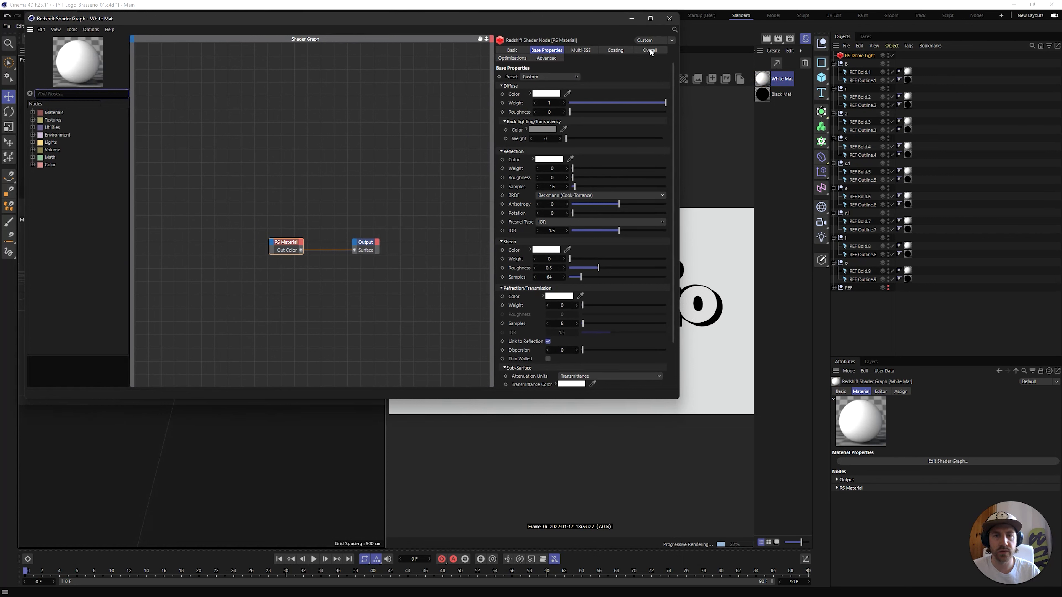
left_click(658, 53, "shift")
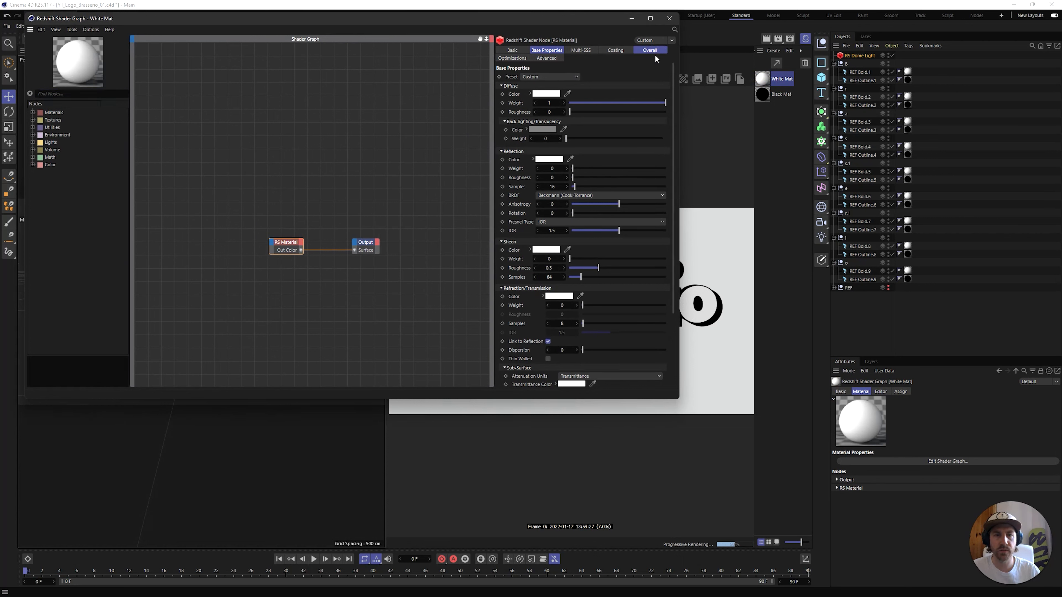
left_click(555, 61)
left_click(621, 51)
left_click(580, 50)
left_click(647, 53)
left_click(555, 93)
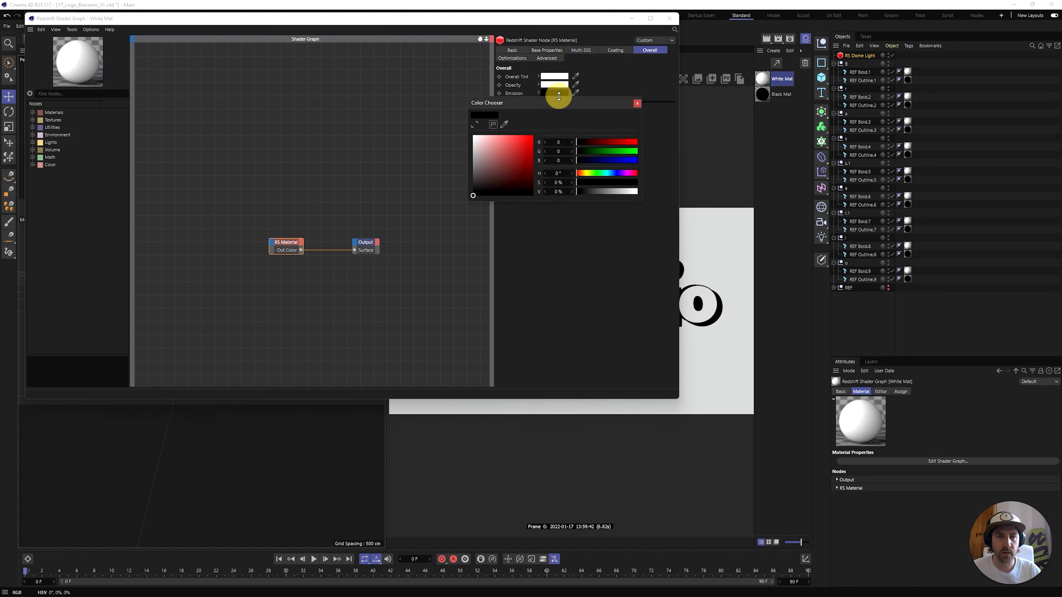
left_click_drag(624, 192, 638, 191)
left_click(638, 104)
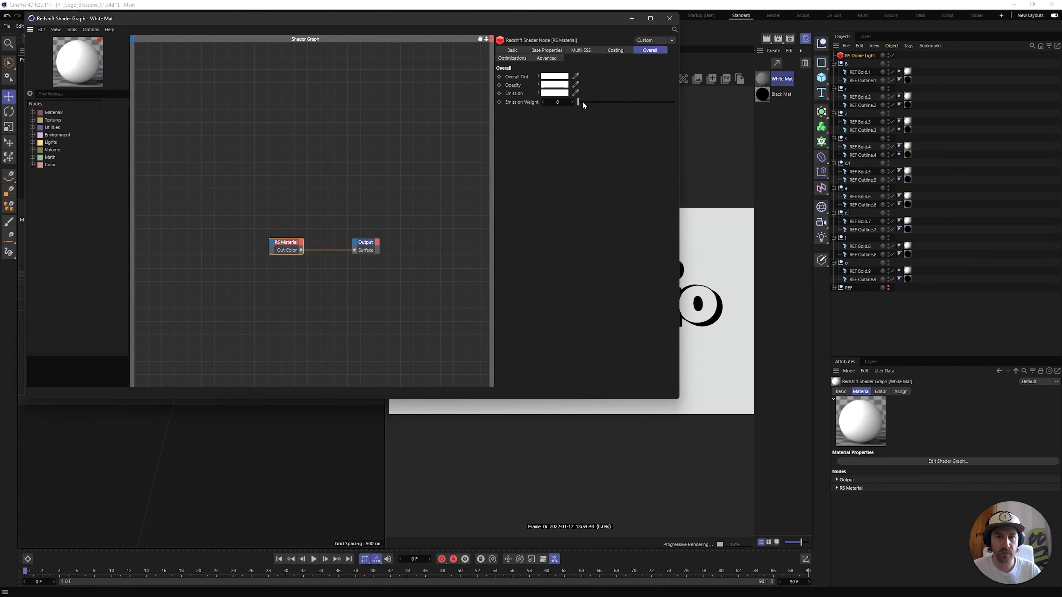
Set White Mat's emission weight to 1 and close its shader graph
double_click(556, 102)
type("1")
left_click(605, 136)
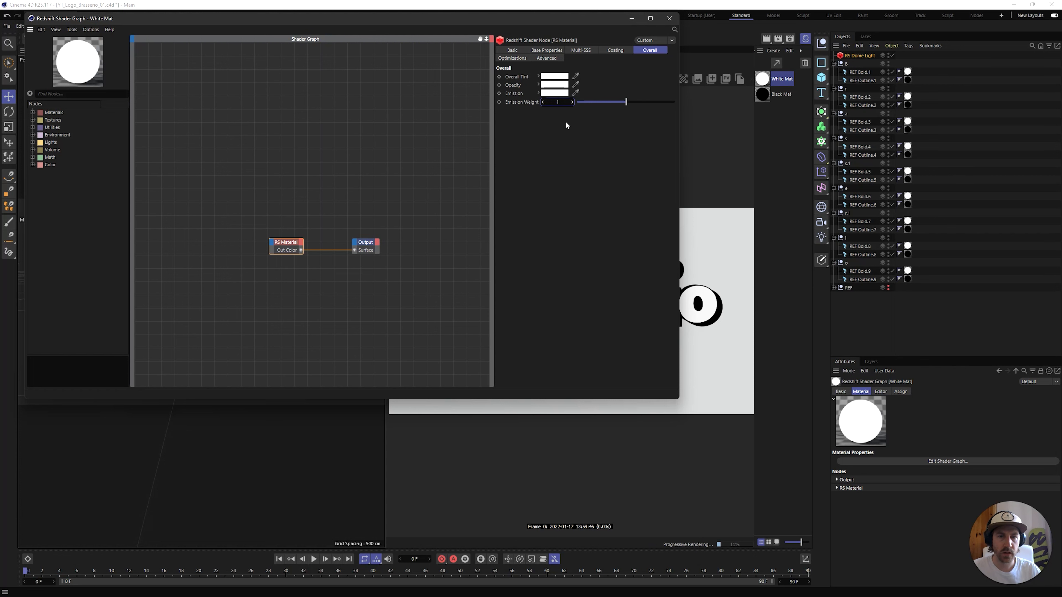
left_click(669, 18)
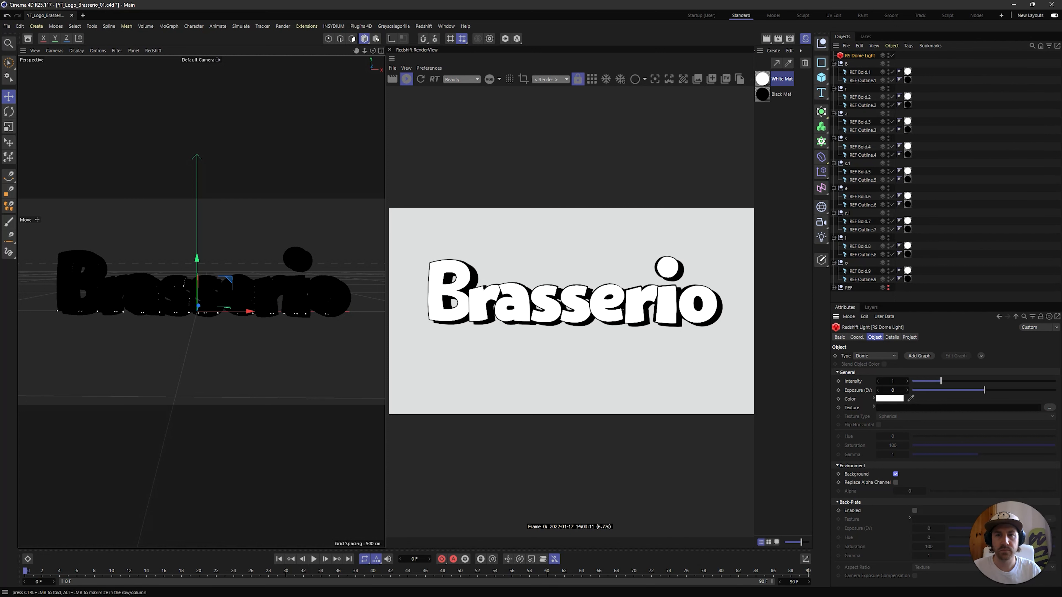
Collapse the docked RenderView and set the render output resolution to 1920 x 1080 pixels
left_click(389, 49)
left_click(789, 38)
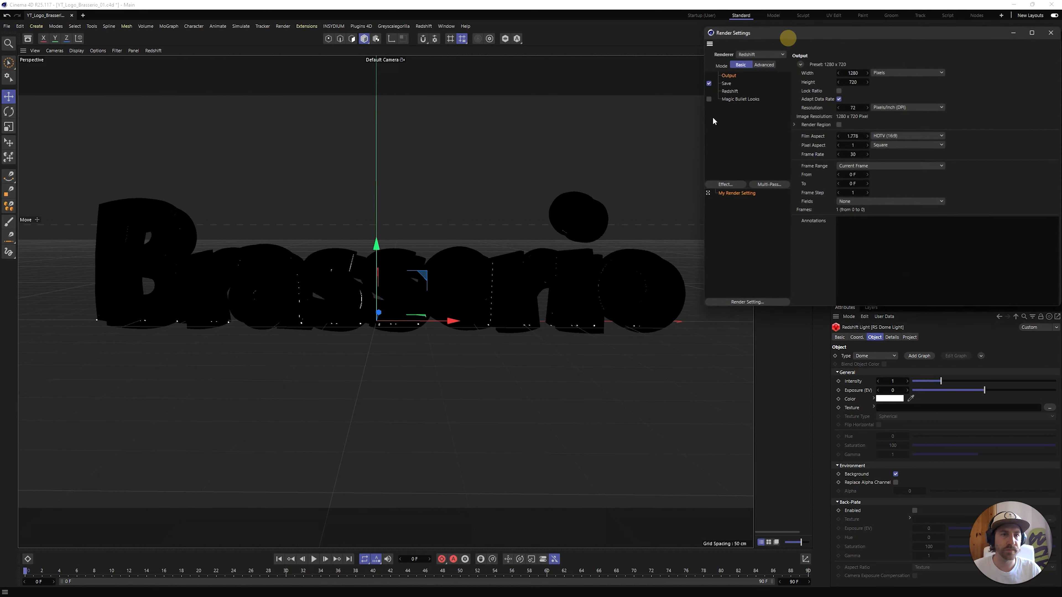
left_click_drag(783, 36, 632, 75)
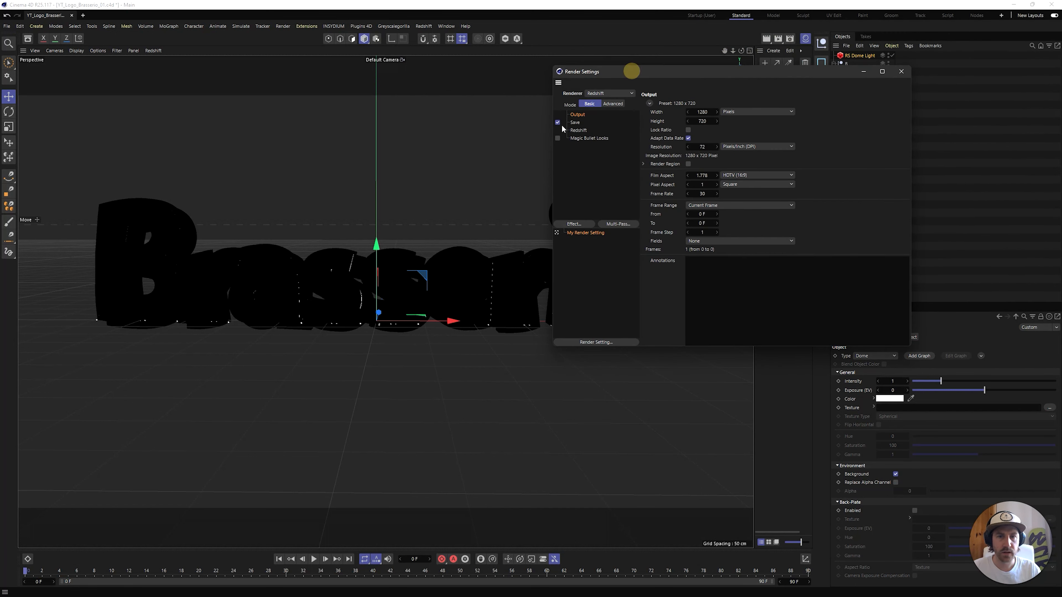
left_click(576, 123)
left_click(577, 114)
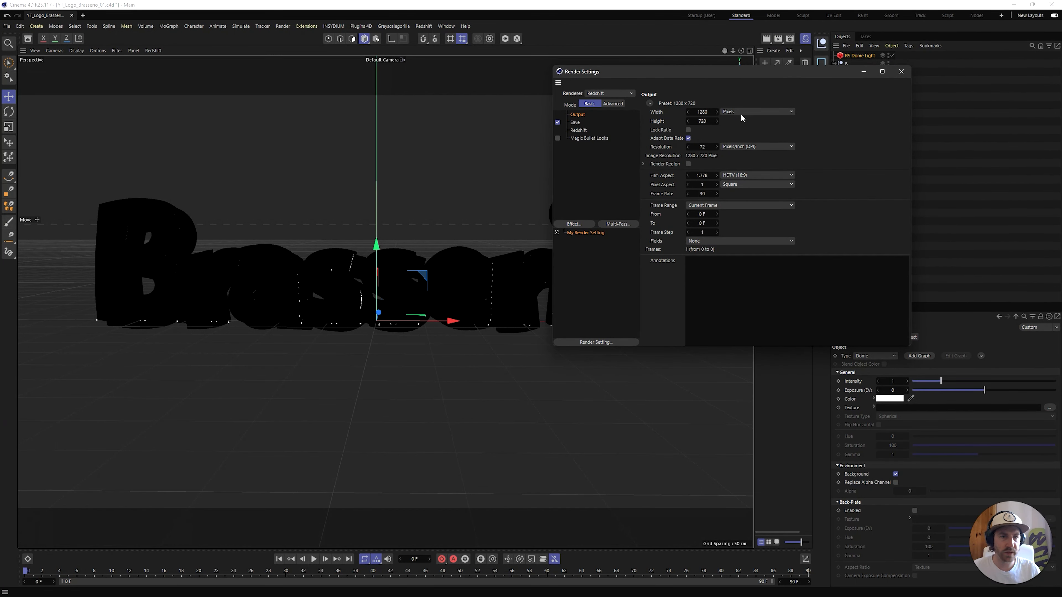
left_click(704, 112)
type("1920")
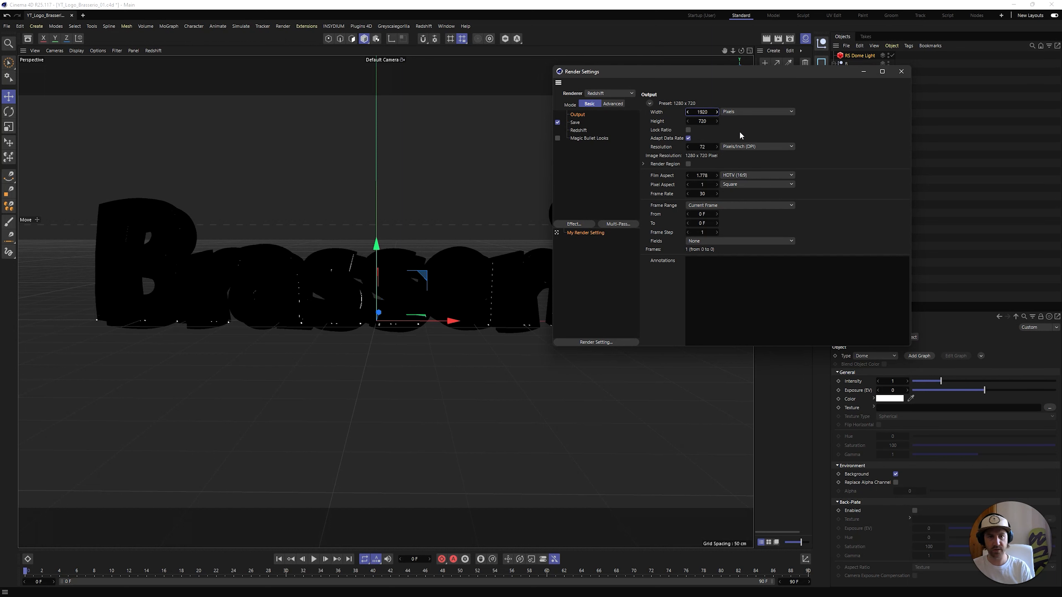
key("Tab")
type("1080")
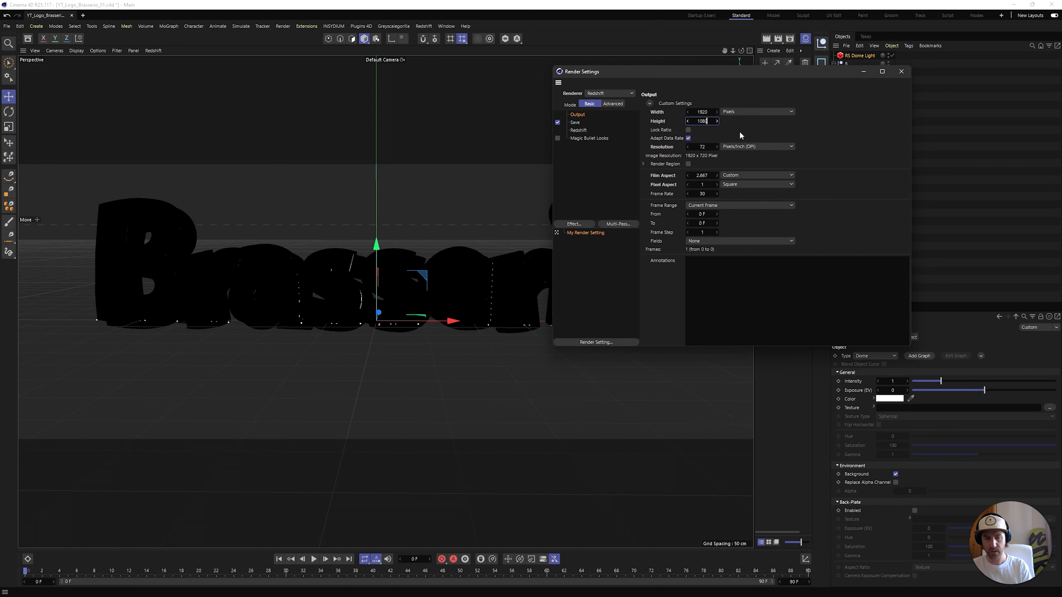
key("Return")
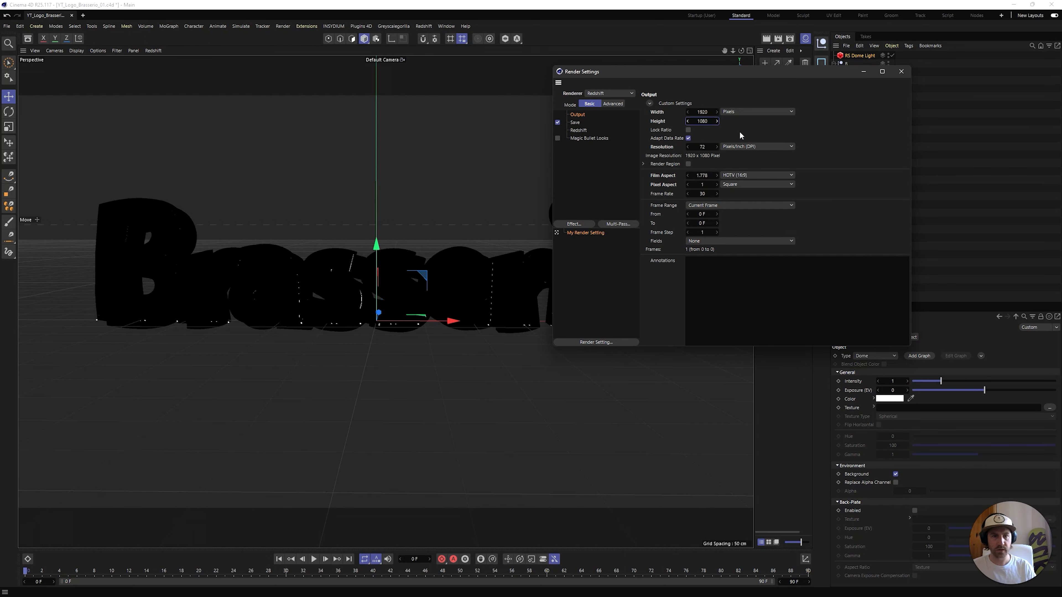
left_click(821, 175)
Set the regular image save format to PNG and enable its alpha channel
left_click(575, 123)
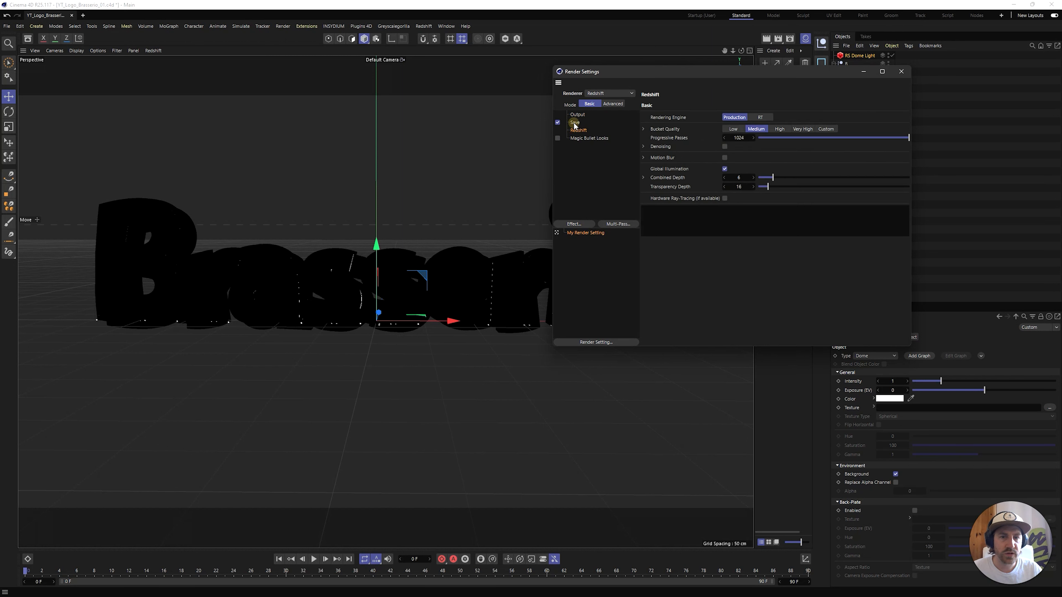
left_click(713, 129)
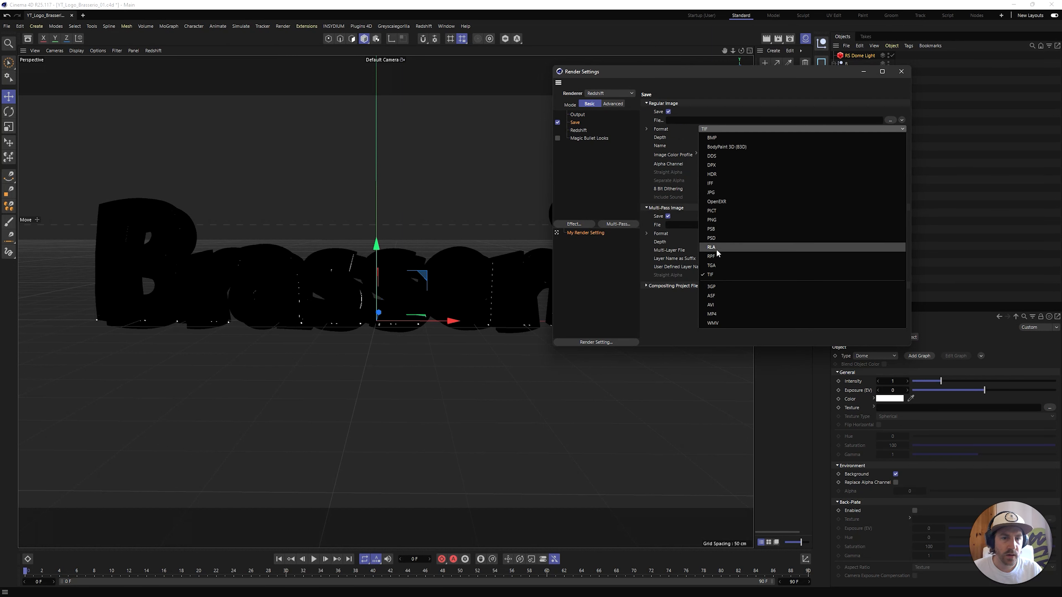
left_click(713, 220)
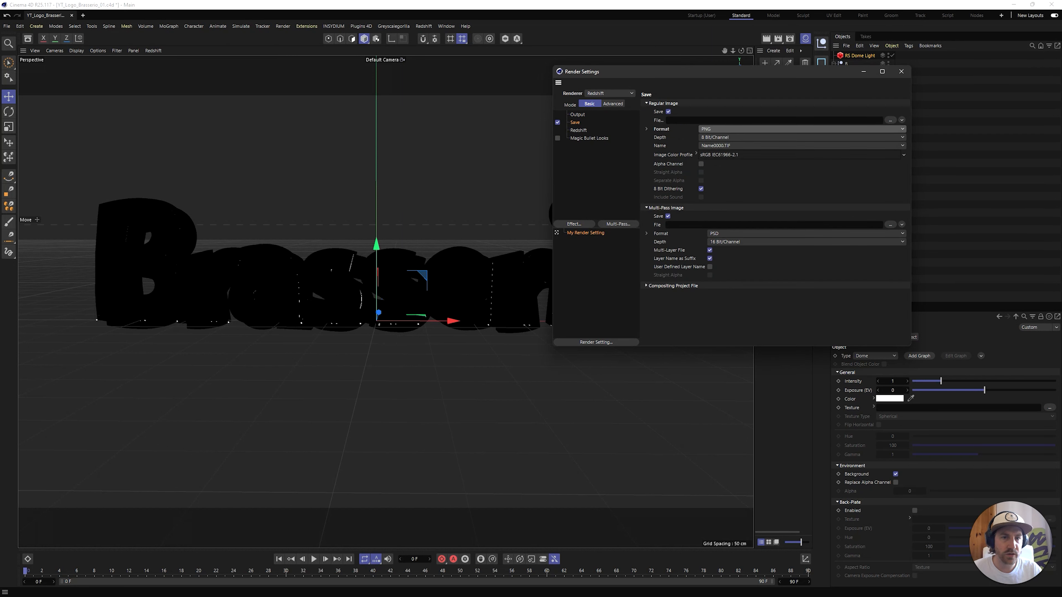
left_click(701, 164)
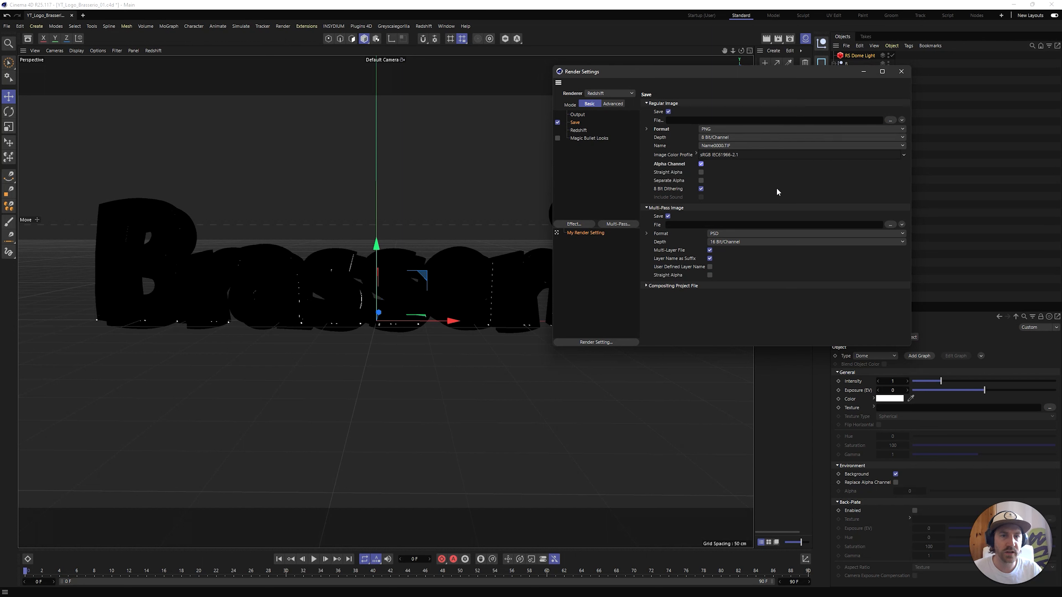
left_click(823, 189)
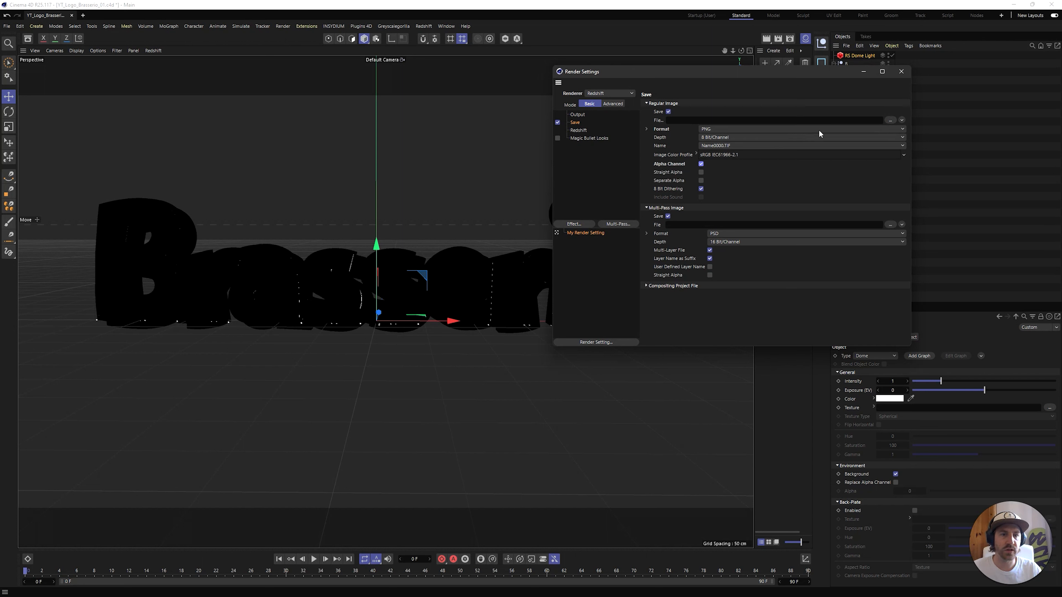
Paste ../../03. Renders/$prj/$prj_$YY$MM$DD-$hh$mm$ss/$prj_$YY$MM$DD-$hh$mm$ss as the regular image file path and select its relative-folder prefix
left_click_drag(688, 71, 482, 104)
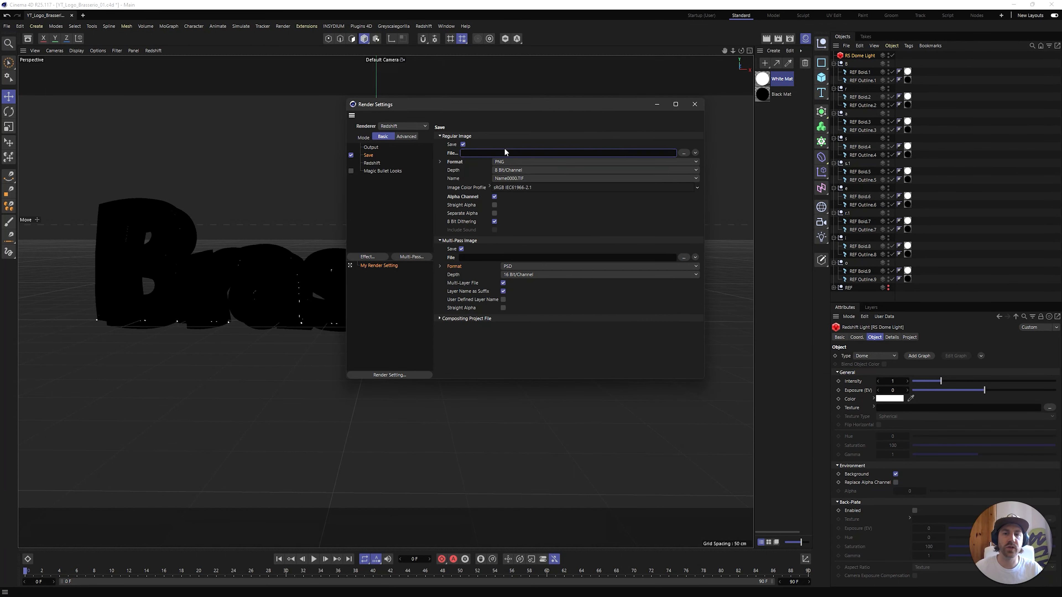
type("./../03. Renders/$prj/$prj_$YY$MM$DD-$hh$mm$ss/$prj_$YY$MM$DD-$hh$mm$ss")
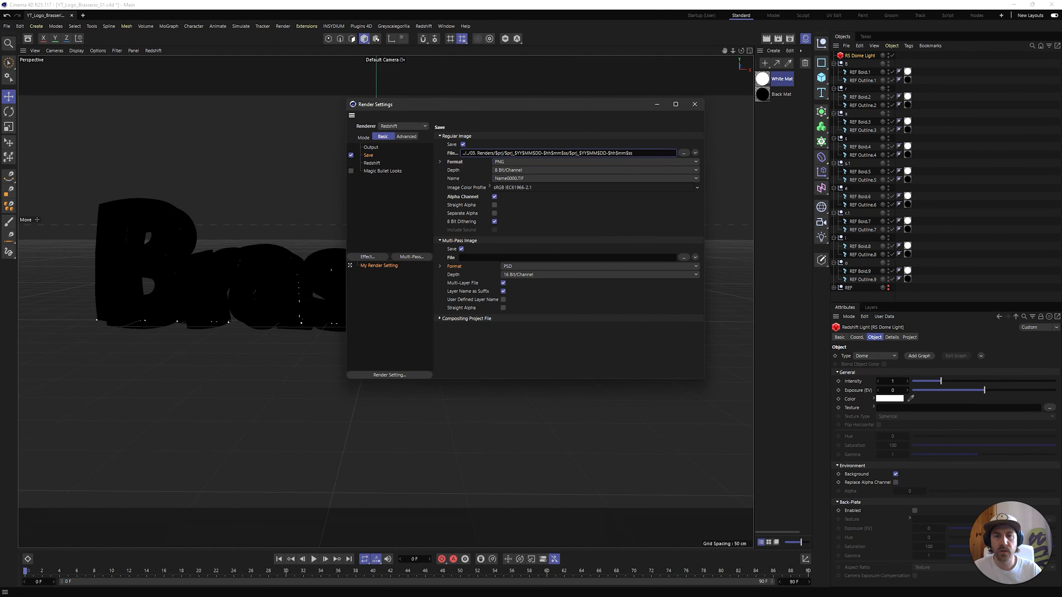
left_click_drag(471, 154, 422, 148)
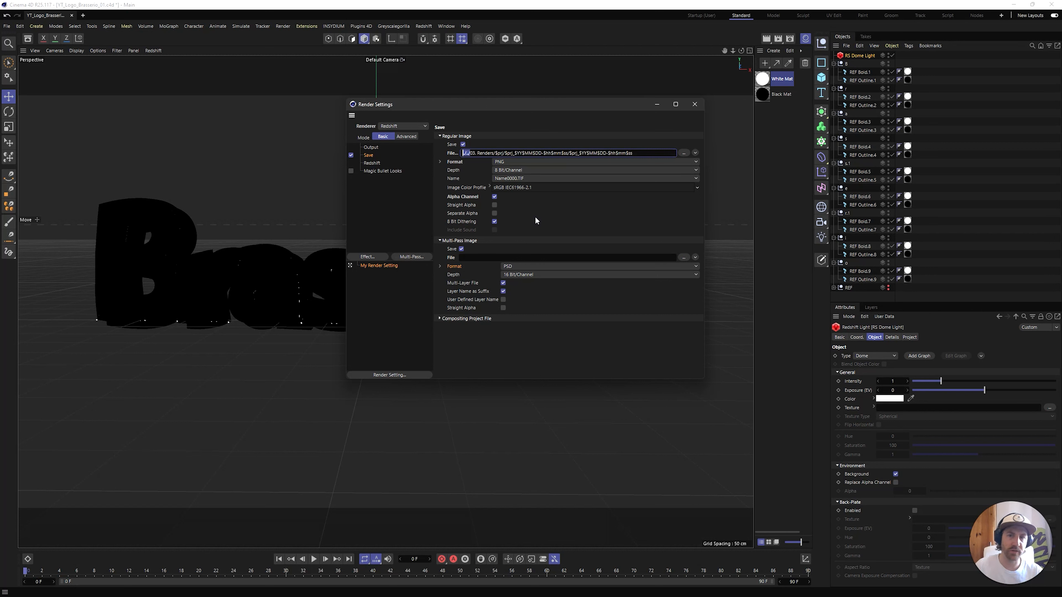
Examine the relative Renders folder, project-name subfolder, and timestamped folder and file name tokens in the regular image file path
left_click(553, 224)
left_click(468, 150)
mouse_move(472, 152)
left_mouse_down()
mouse_move(407, 155)
mouse_move(493, 151)
left_mouse_up()
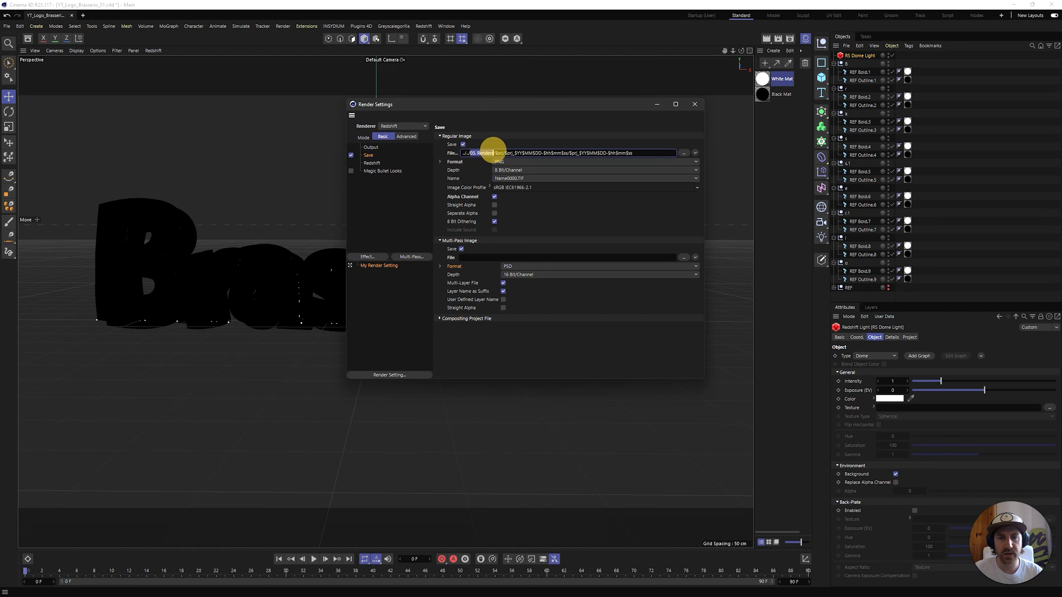
left_click(502, 151)
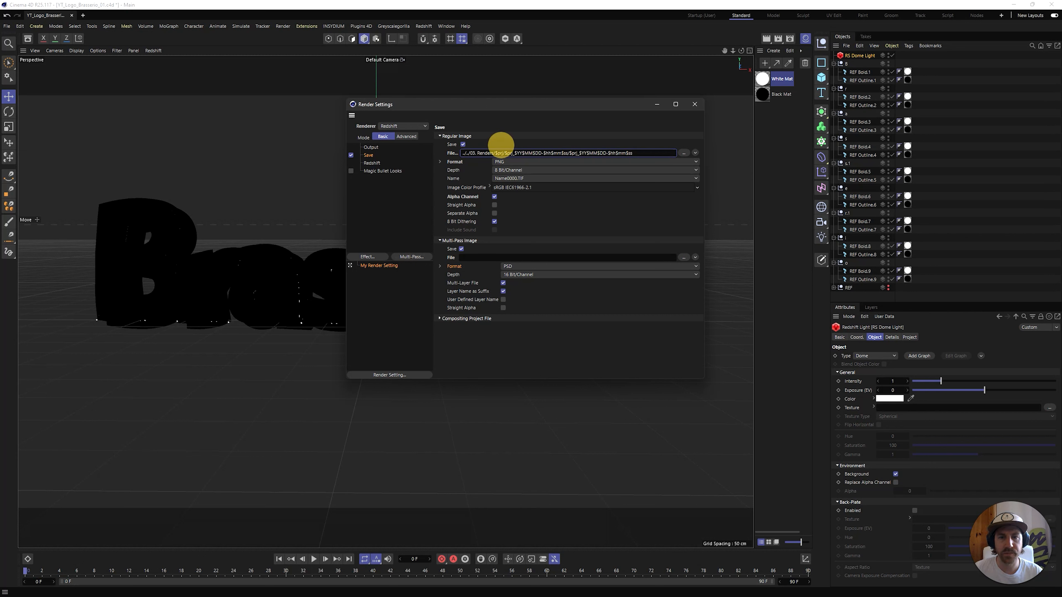
double_click(503, 151)
left_click(502, 153)
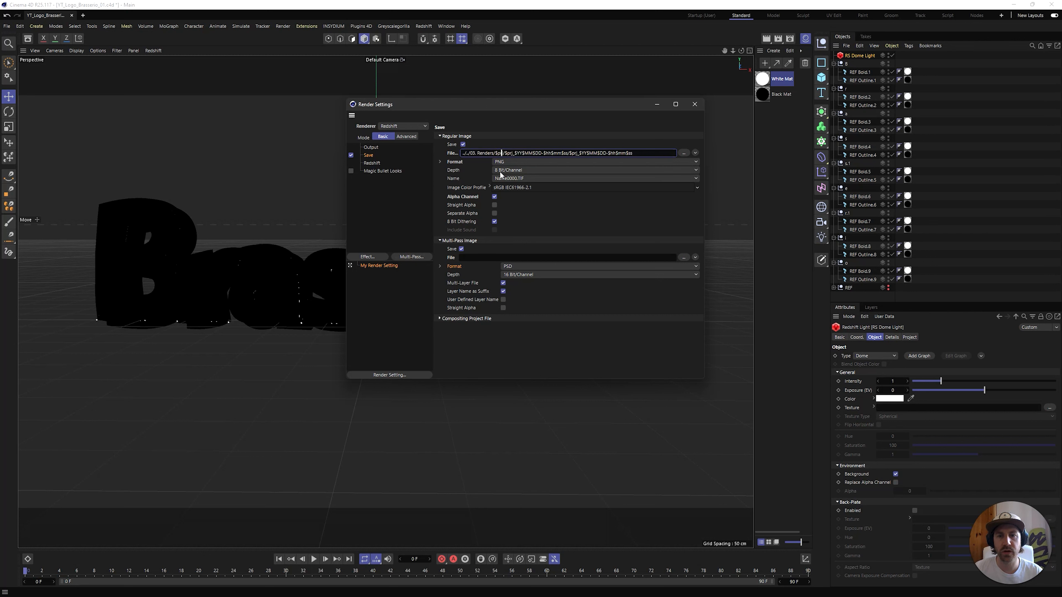
left_click(510, 153)
left_click_drag(505, 153, 575, 153)
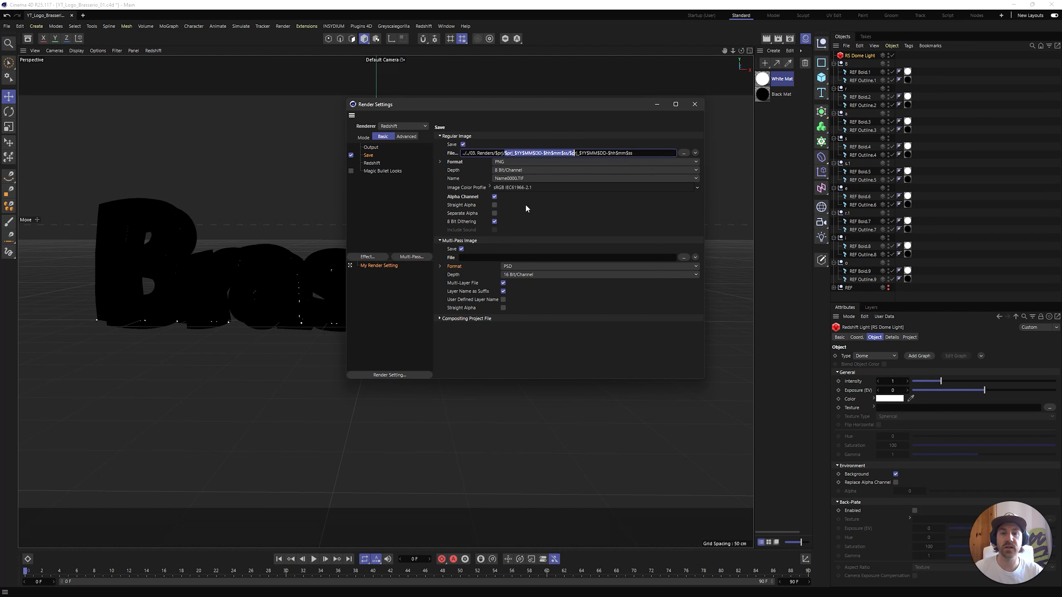
left_click(580, 200)
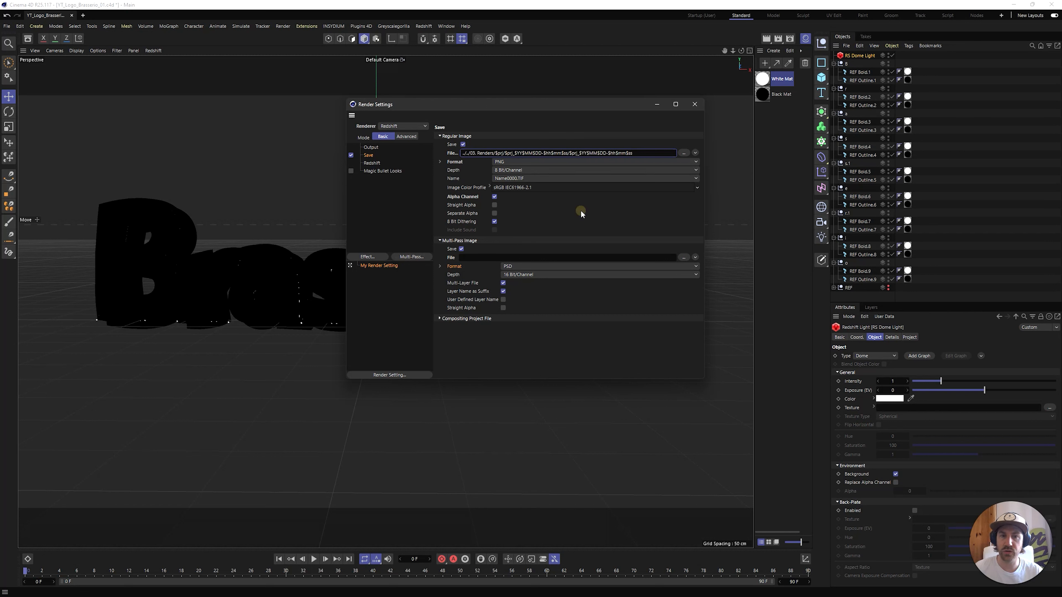
left_click_drag(571, 153, 664, 158)
left_click(620, 210)
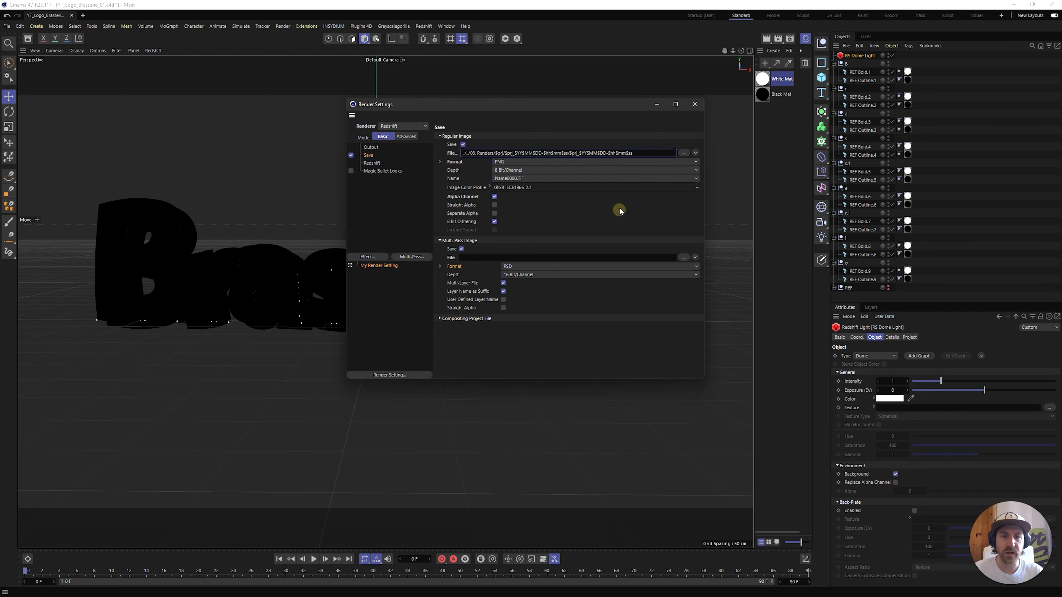
left_click_drag(572, 153, 632, 156)
left_click(582, 228)
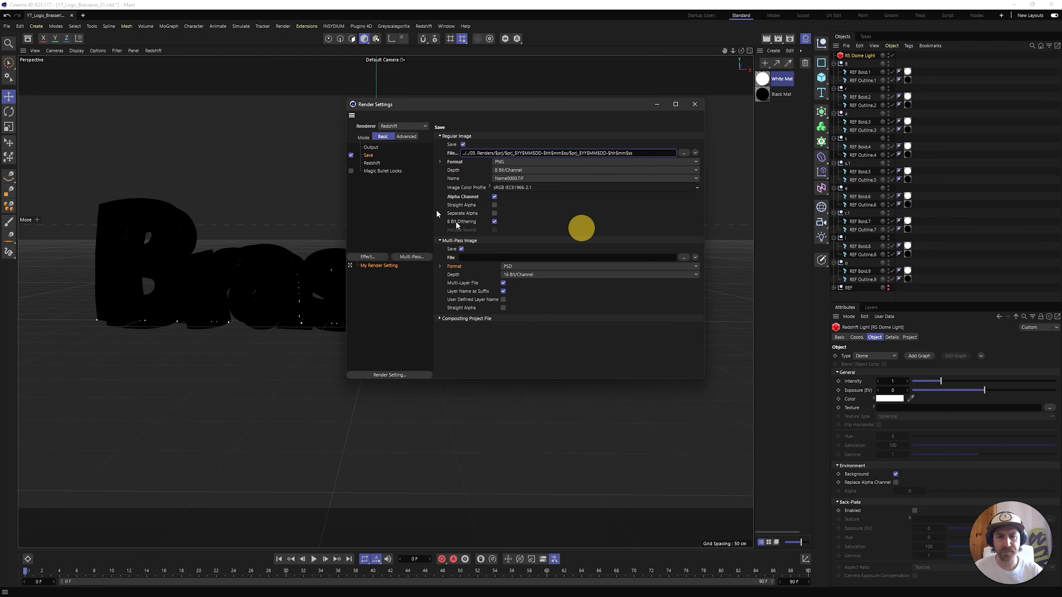
Close the render settings, render the logo to the Picture Viewer, and maximize the viewer window
left_click(694, 105)
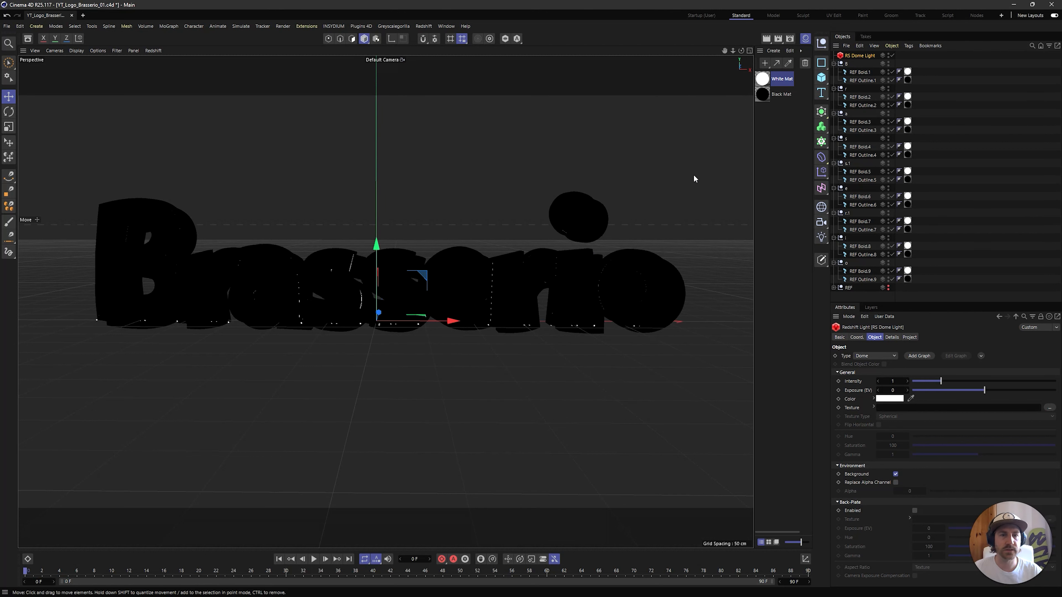
left_click(777, 39)
double_click(683, 34)
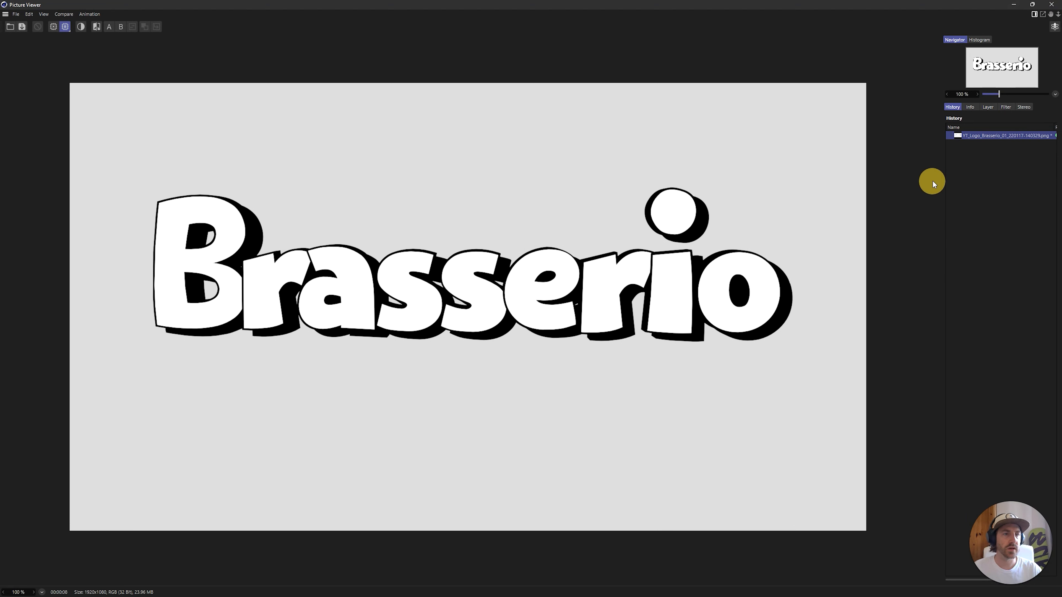
Inspect the render's Alpha layer in Single-Pass mode against its Background layer, and close the Picture Viewer
left_click(969, 107)
left_click(988, 107)
left_click(1006, 107)
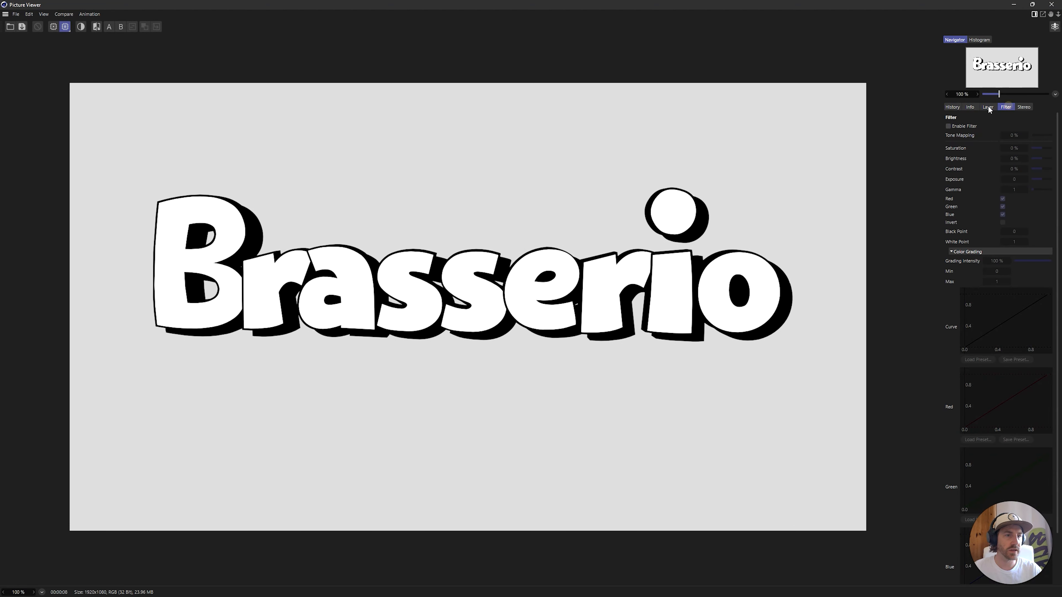
left_click(988, 107)
left_click(956, 160)
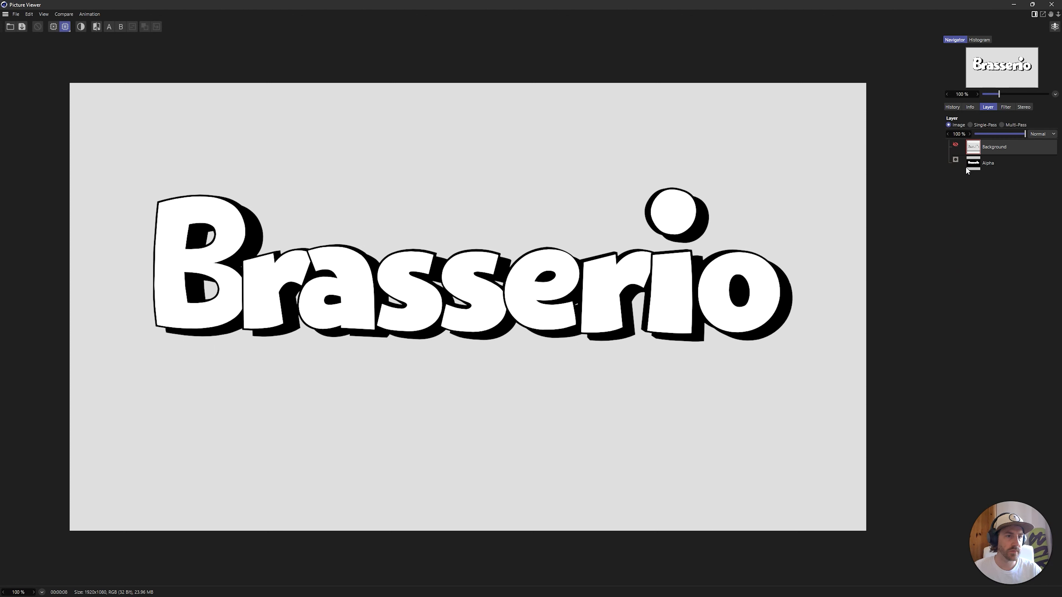
left_click(969, 165)
left_click(985, 125)
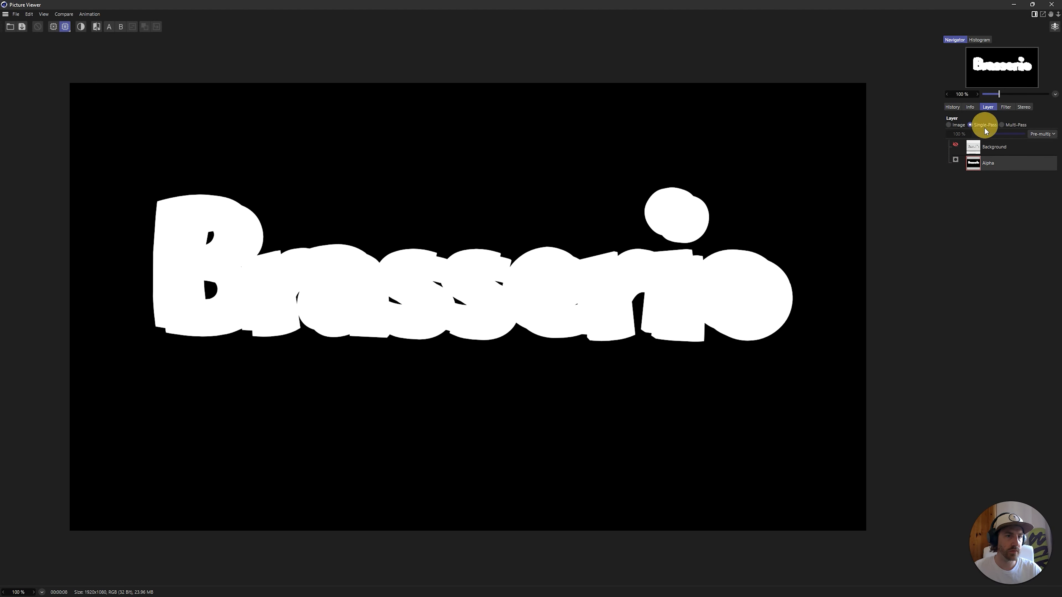
left_click(972, 151)
left_click(954, 108)
left_click(1051, 4)
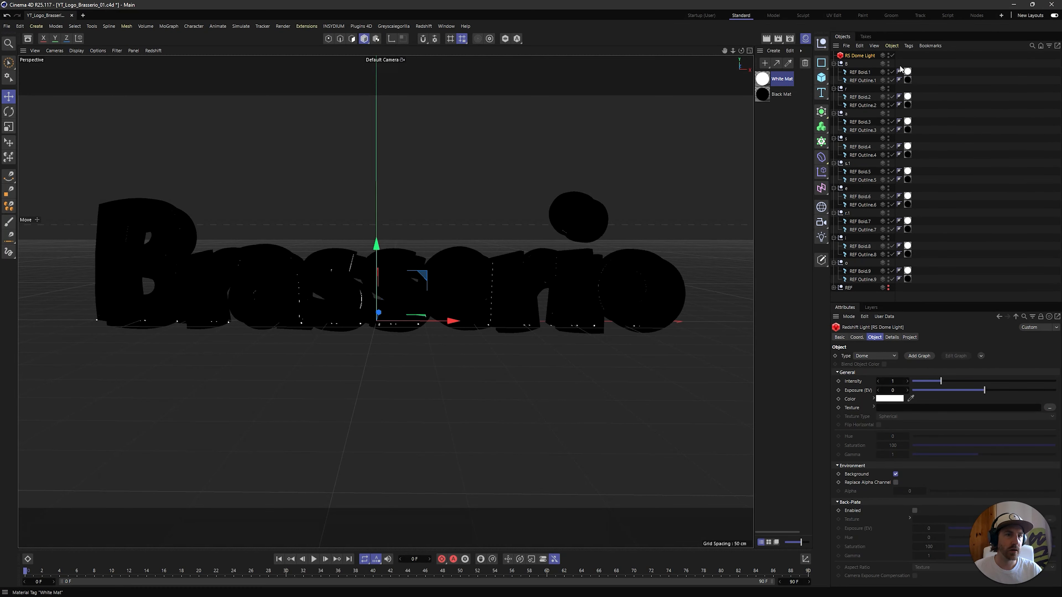
Disable the RS Dome Light and render the logo to the Picture Viewer again
left_click(892, 56)
left_click(291, 249)
key("shift+r")
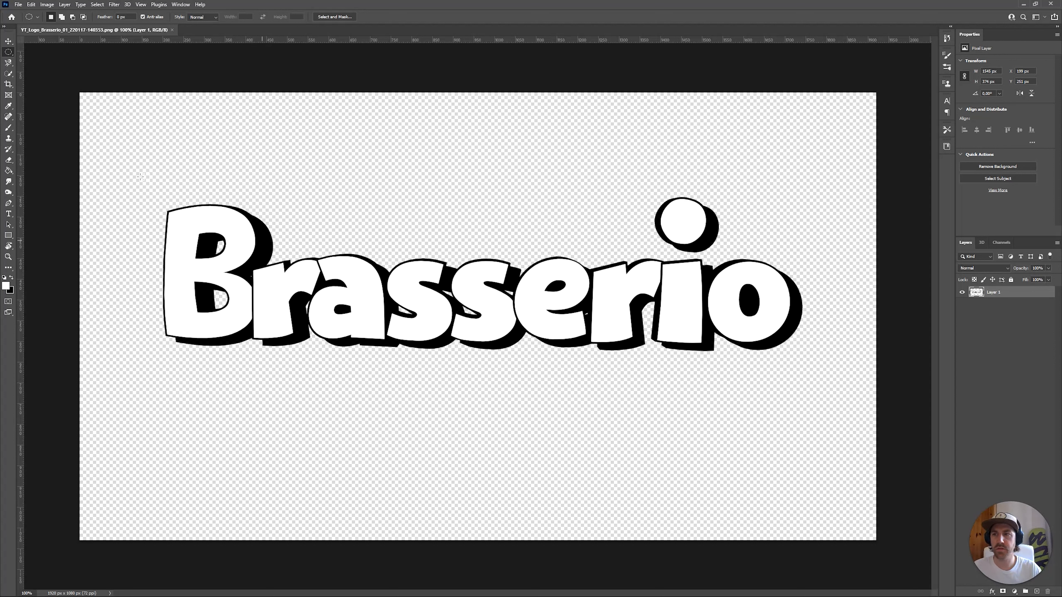
Switch to Photoshop with the rendered Brasserio PNG open and activate the Move tool
left_click(8, 41)
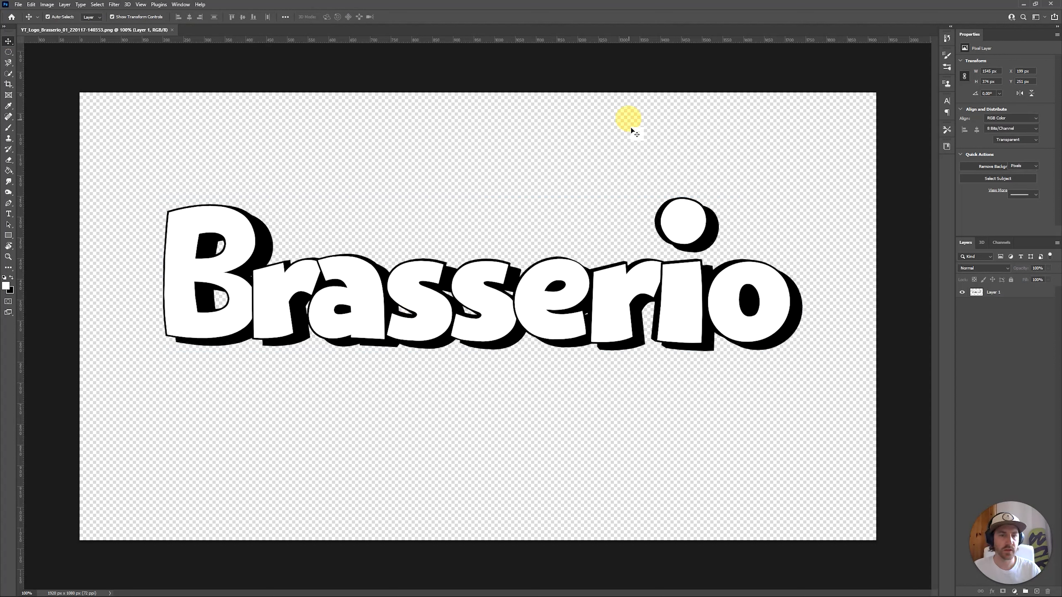